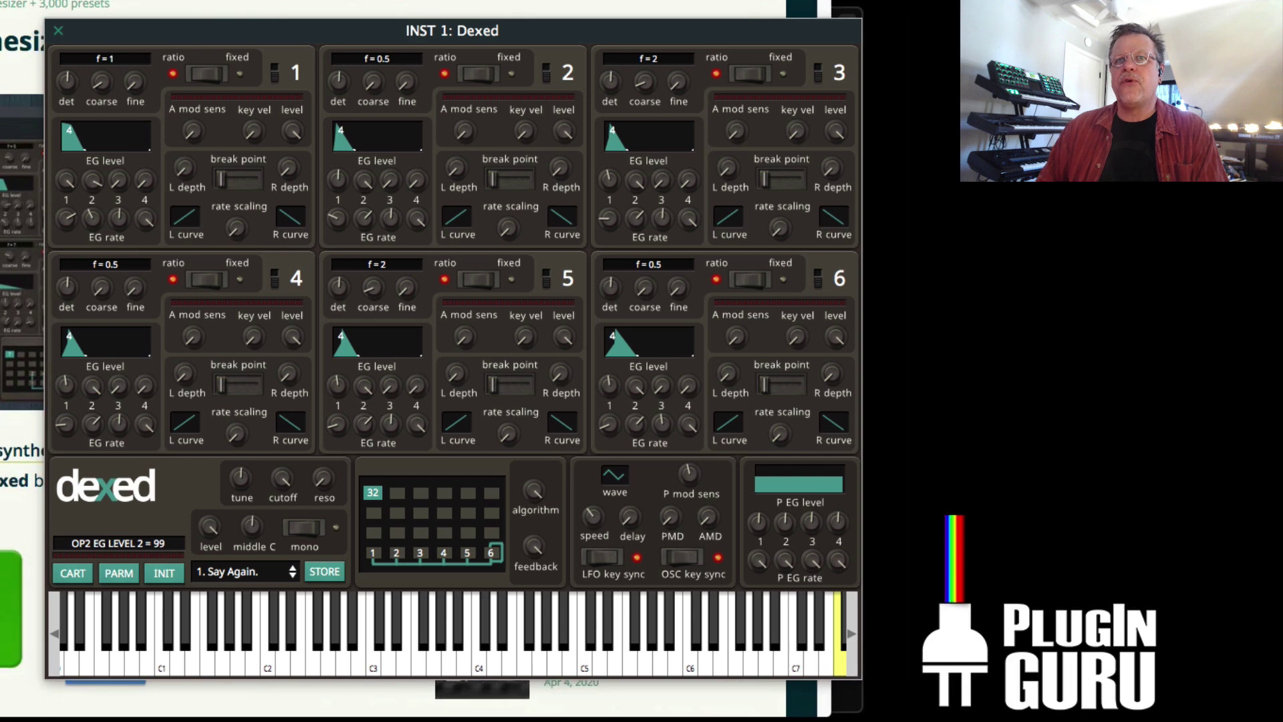
# - Close the Dexed editor and Unify windows and nudge the Chrome window into place
pyautogui.click(58, 30)
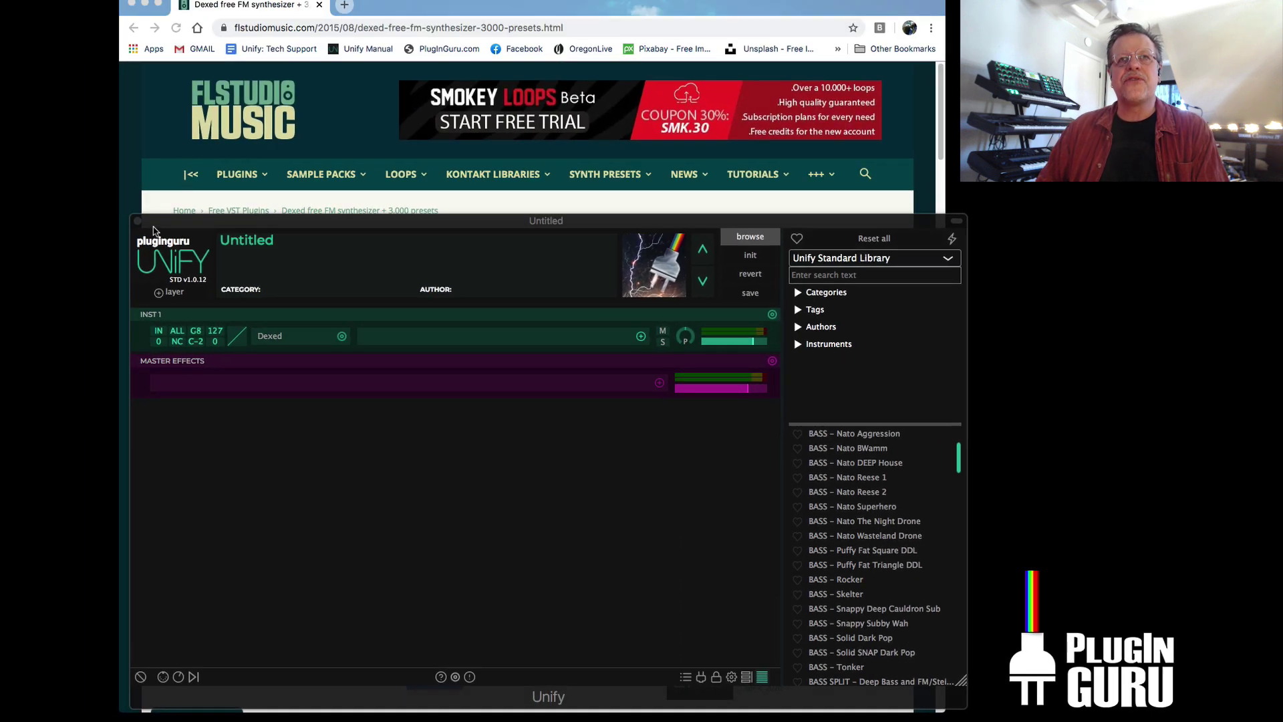
pyautogui.click(138, 221)
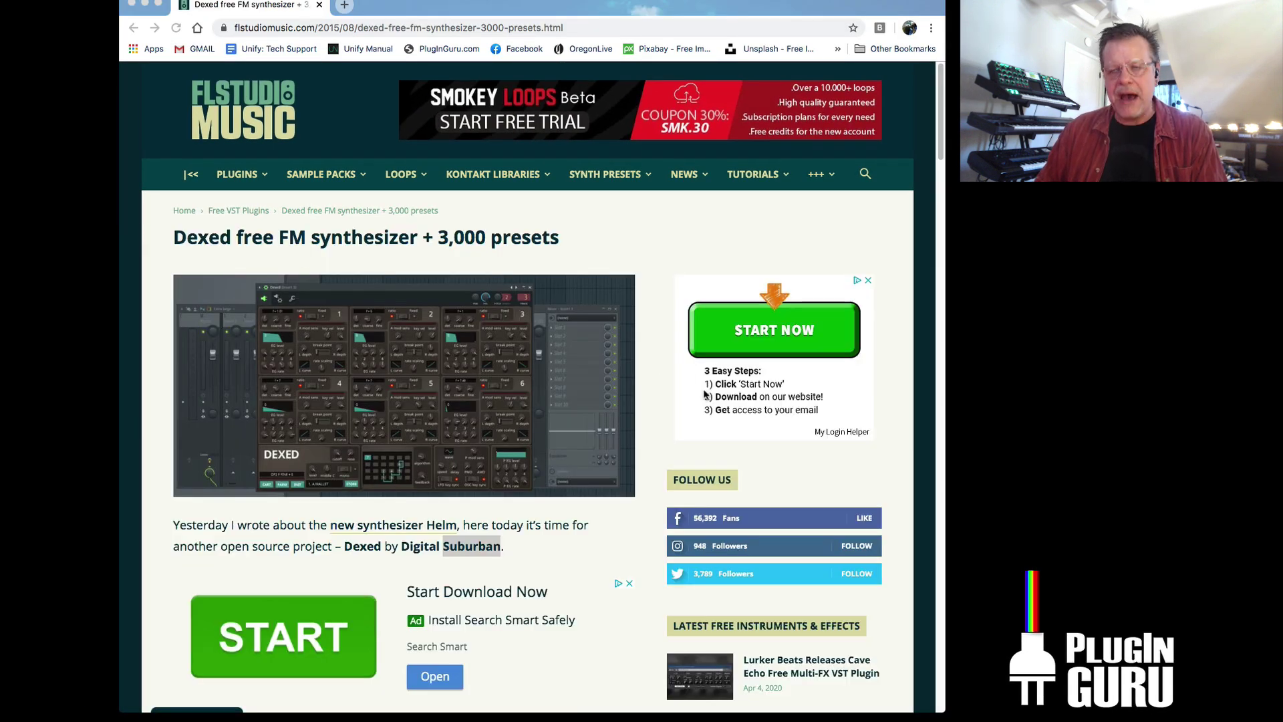
pyautogui.moveTo(738, 8); pyautogui.dragTo(746, 28)
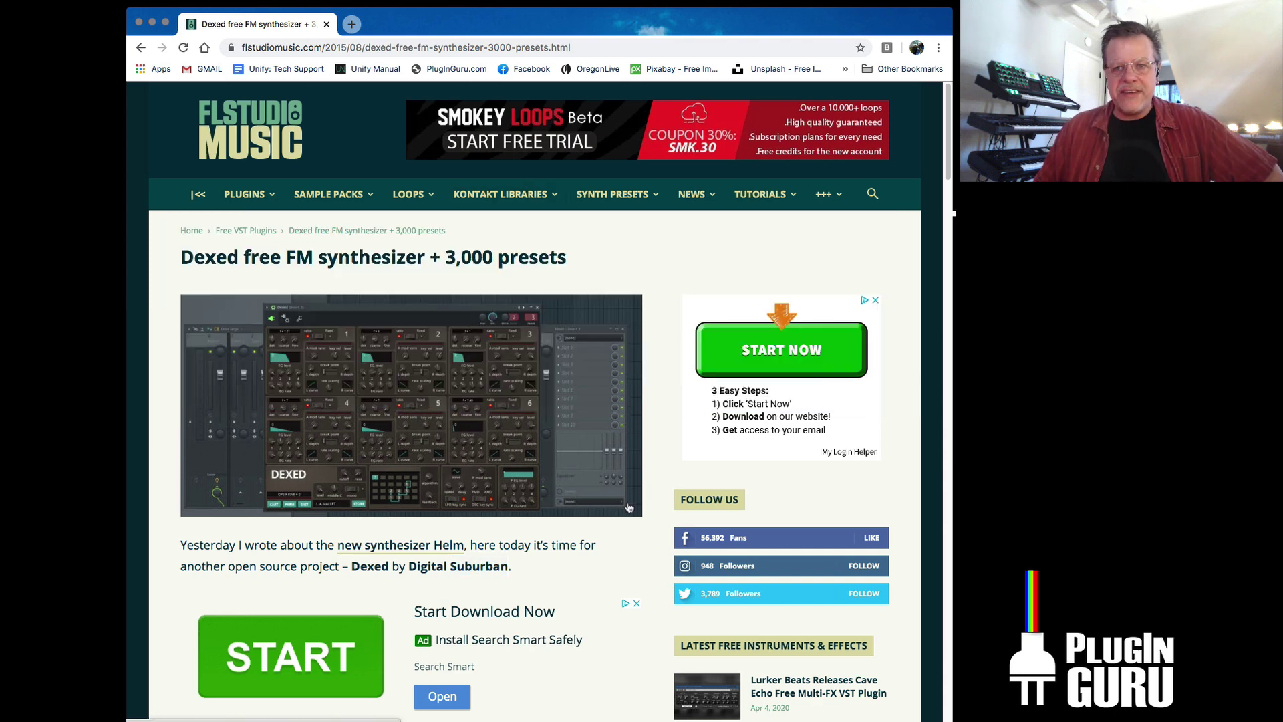
# - Scroll the Dexed article down to the 3,000-preset DX7 soundbank download link
pyautogui.scroll(-1, 531, 591)
pyautogui.scroll(-1, 531, 591)
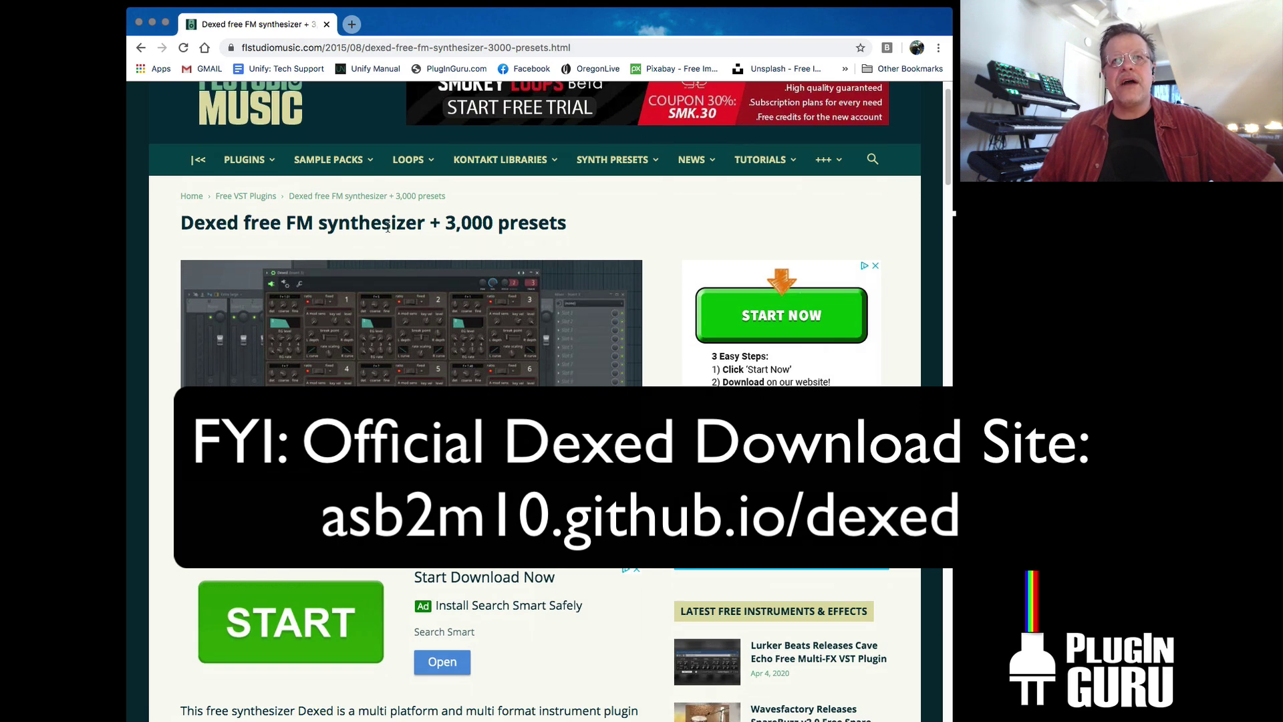
pyautogui.scroll(-10, 575, 625)
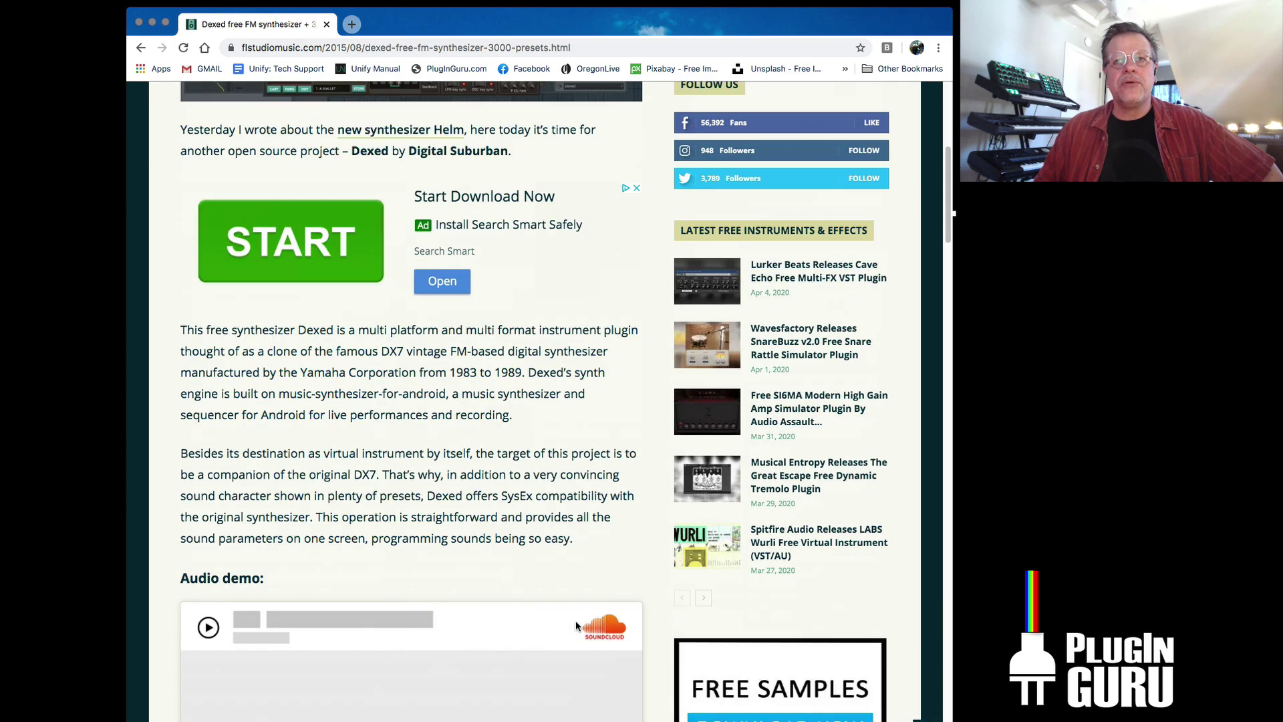
pyautogui.scroll(-13, 338, 576)
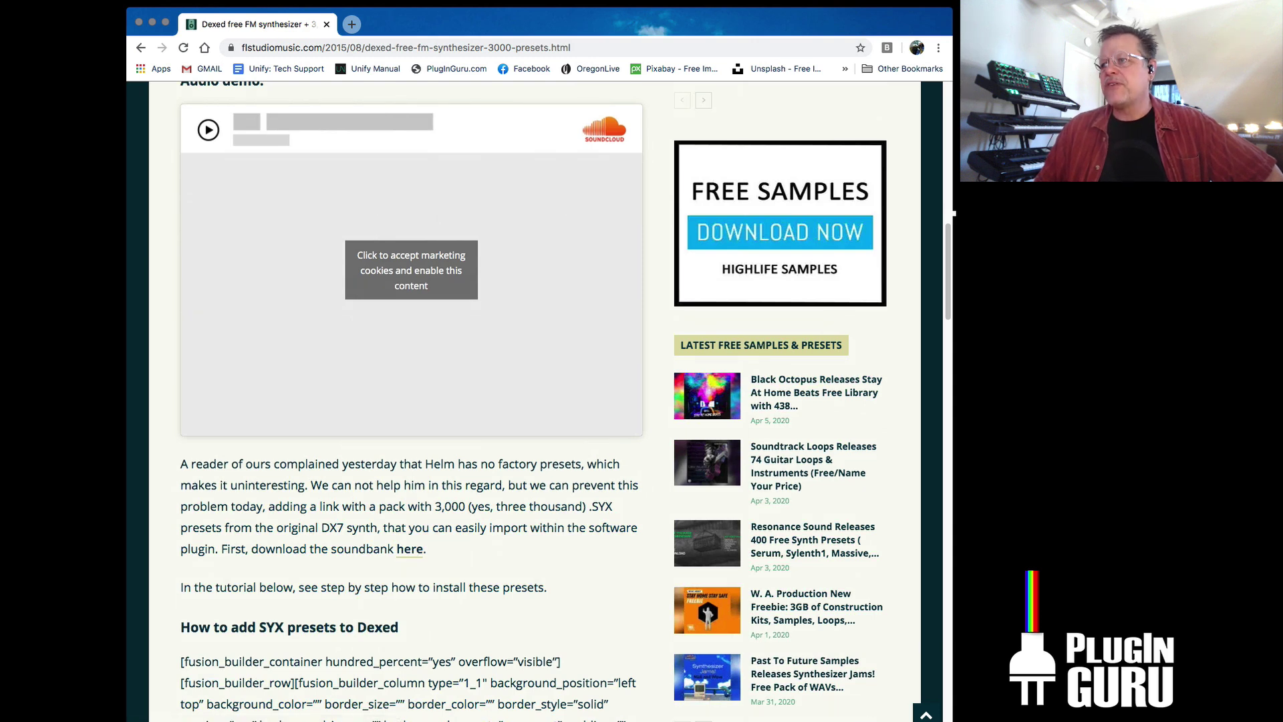
# - Move the DX7_AllTheWeb zip to the desktop and extract it, placing the folder below
pyautogui.moveTo(1180, 640); pyautogui.dragTo(1075, 506)
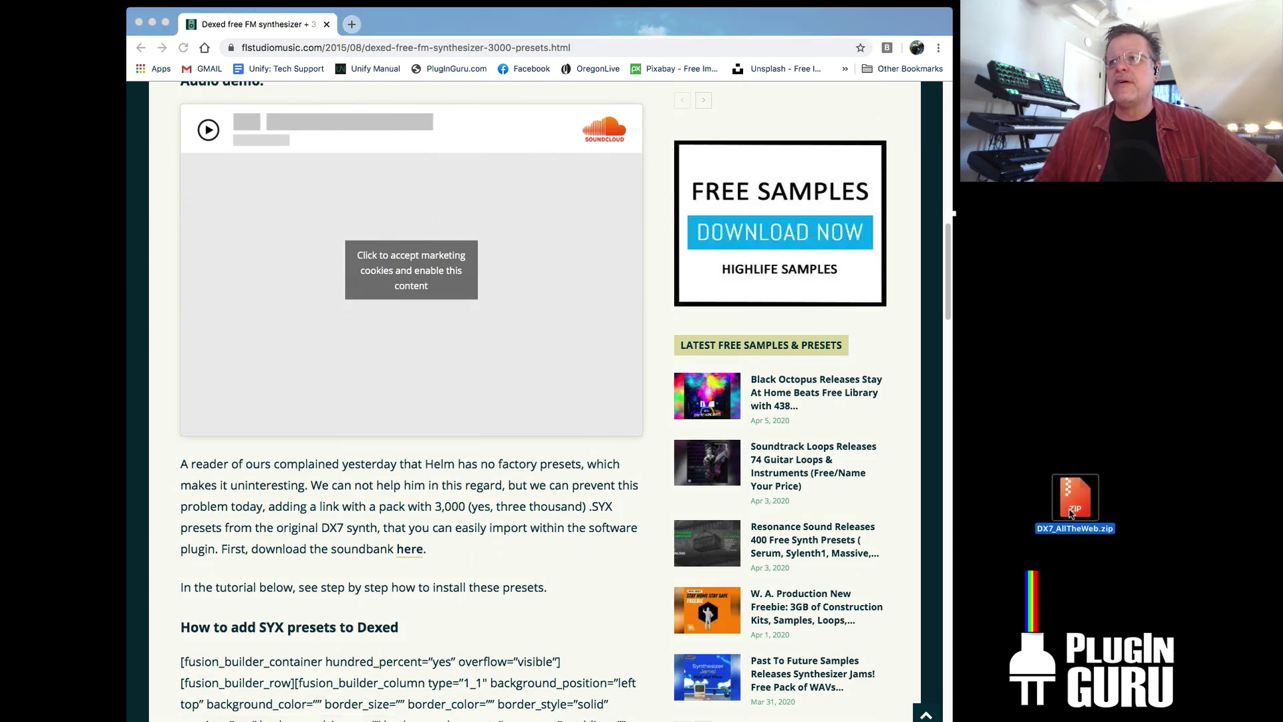
pyautogui.doubleClick(1075, 505)
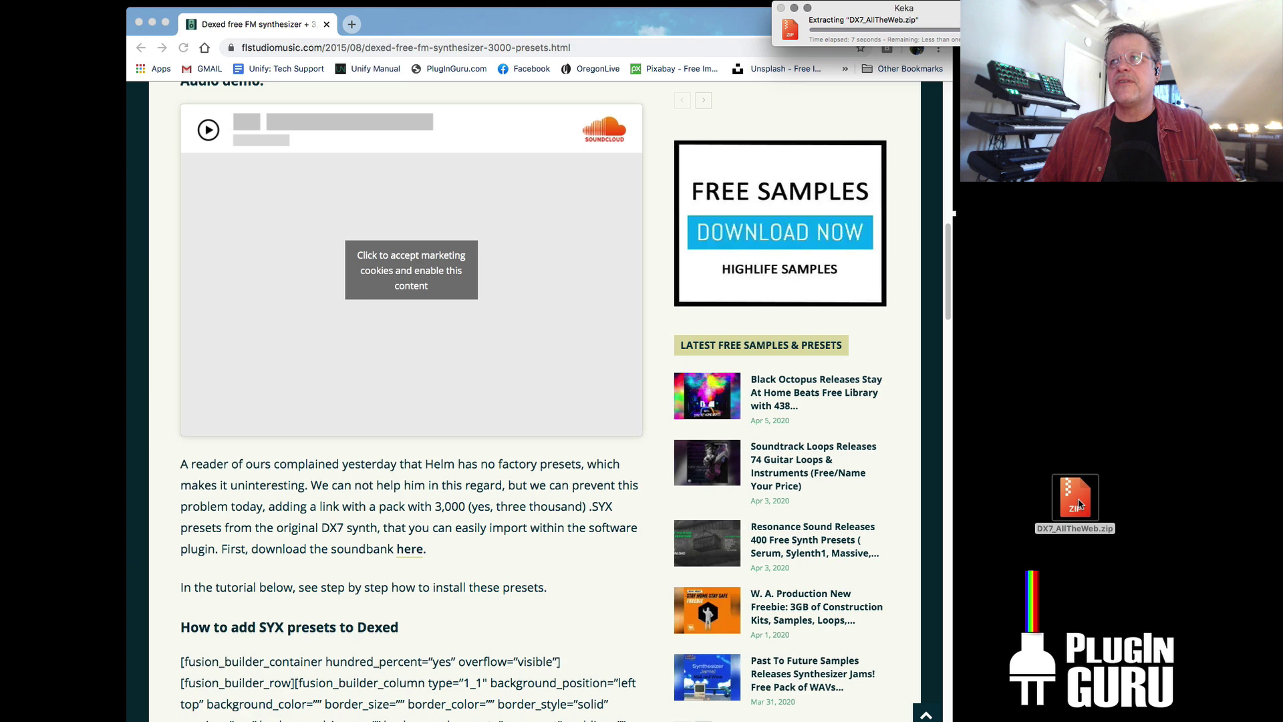
pyautogui.click(1181, 324)
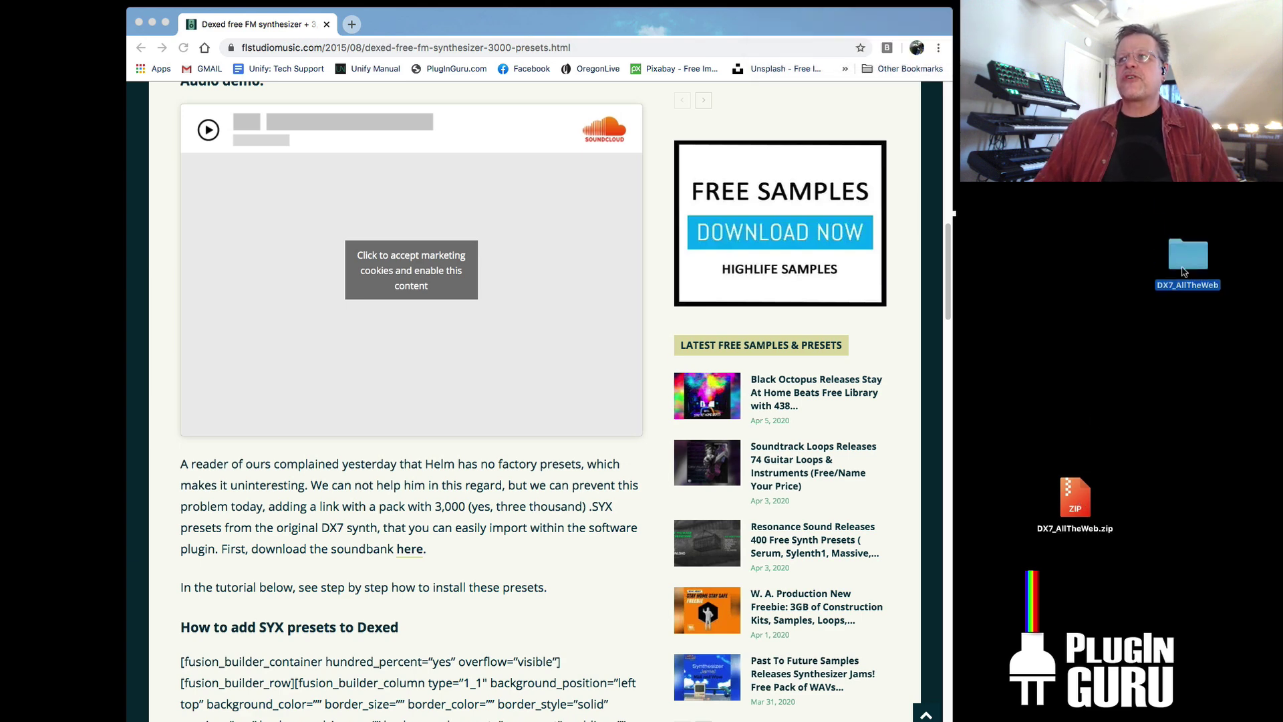
pyautogui.moveTo(1180, 327); pyautogui.dragTo(1112, 570)
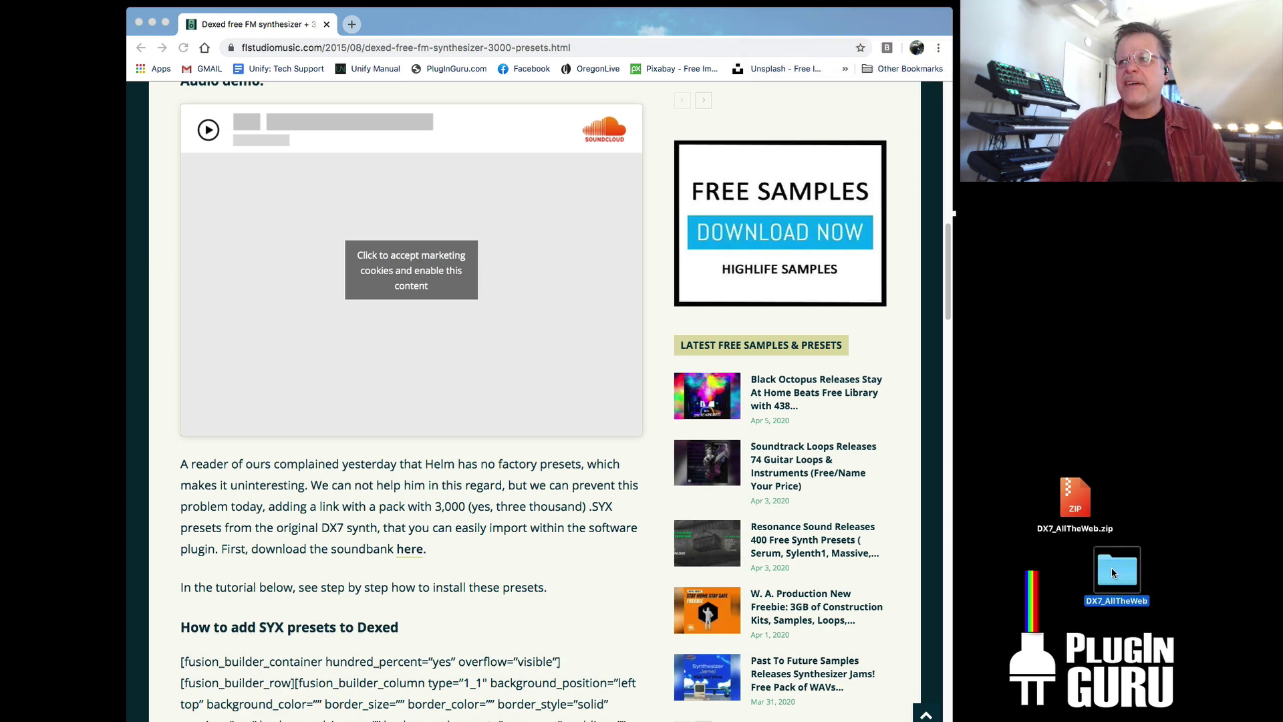
# - Check the extracted folder's info, trash DX7_AllTheWeb.zip, and select the folder
pyautogui.press('super+i')
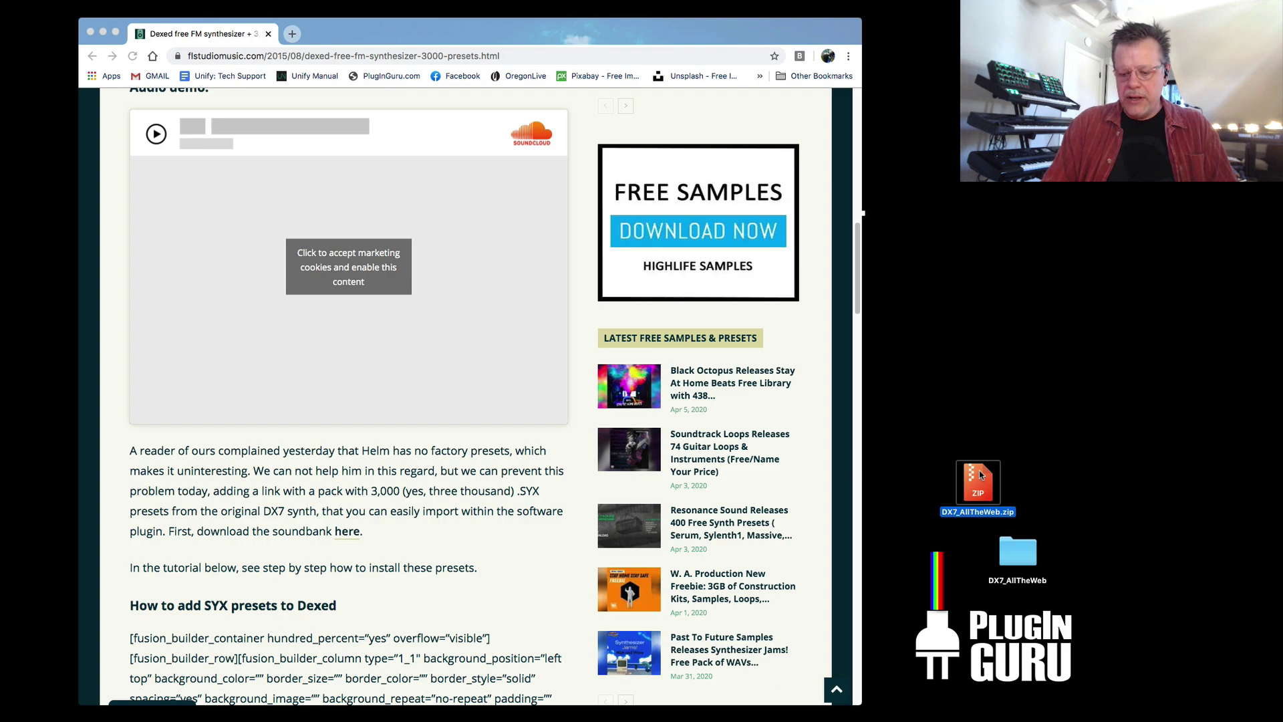
pyautogui.press('super+BackSpace')
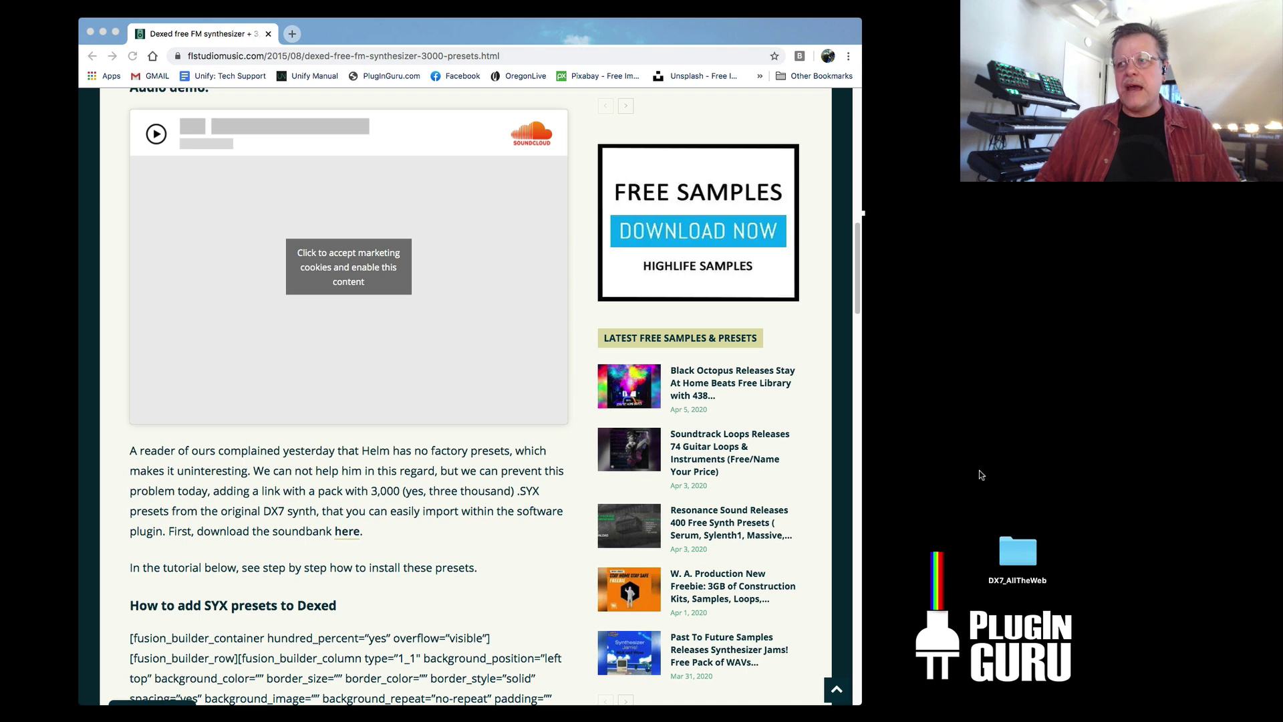
pyautogui.click(1008, 565)
# - Trash the DX7_AllTheWeb folder and filter PlugInGuru.com's library to Software products
pyautogui.press('super+BackSpace')
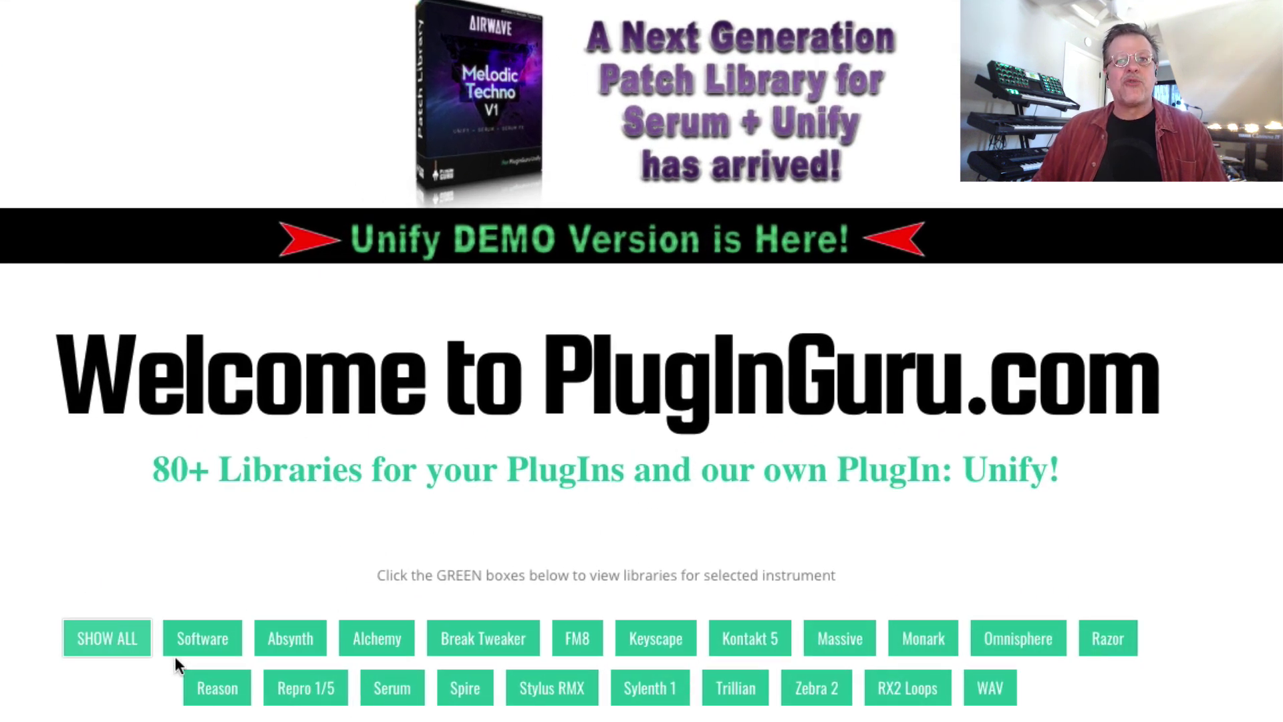
pyautogui.click(195, 638)
pyautogui.scroll(-1, 299, 501)
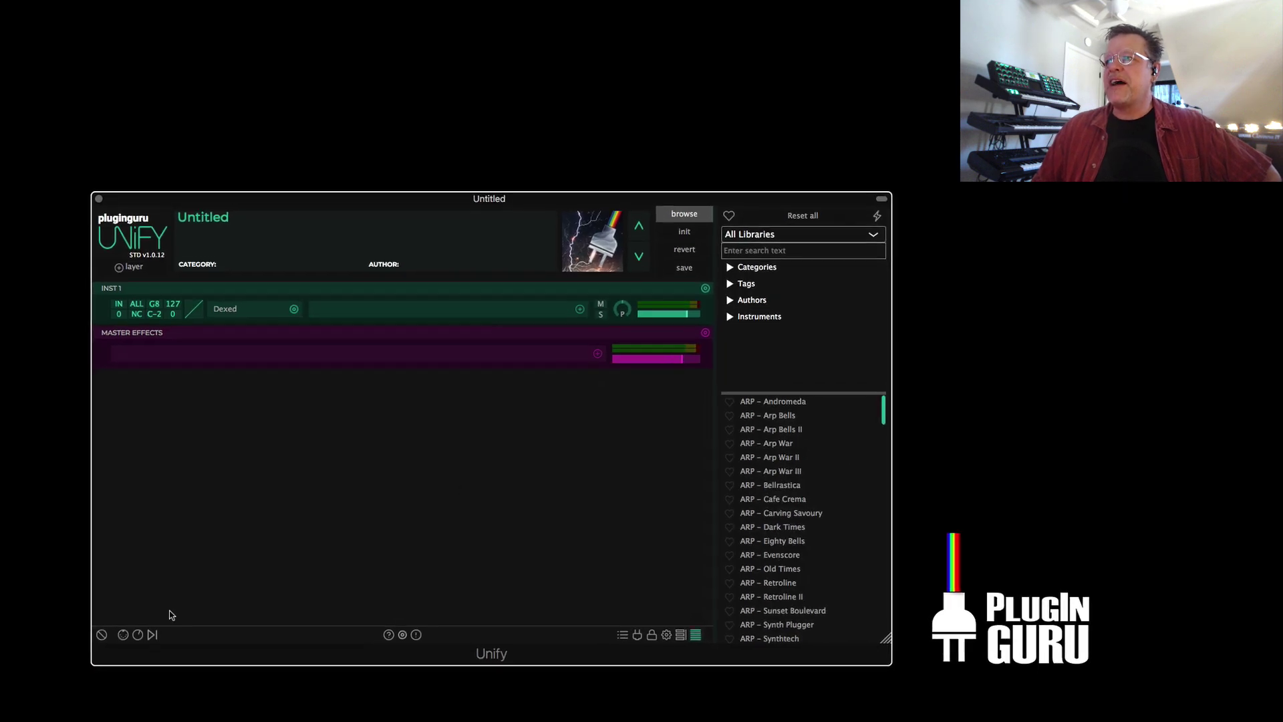
# - Show Unify's on-screen keyboard and open the INST 1 Dexed editor on INIT VOICE
pyautogui.click(111, 633)
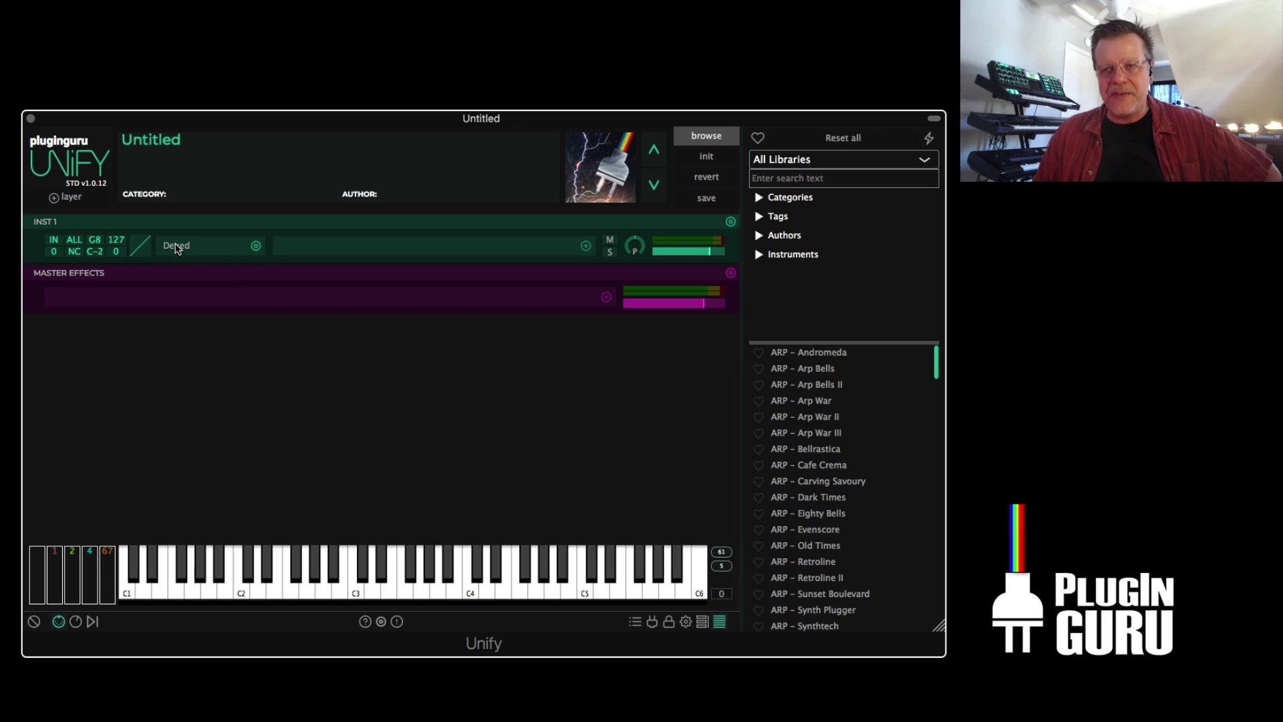
pyautogui.click(181, 247)
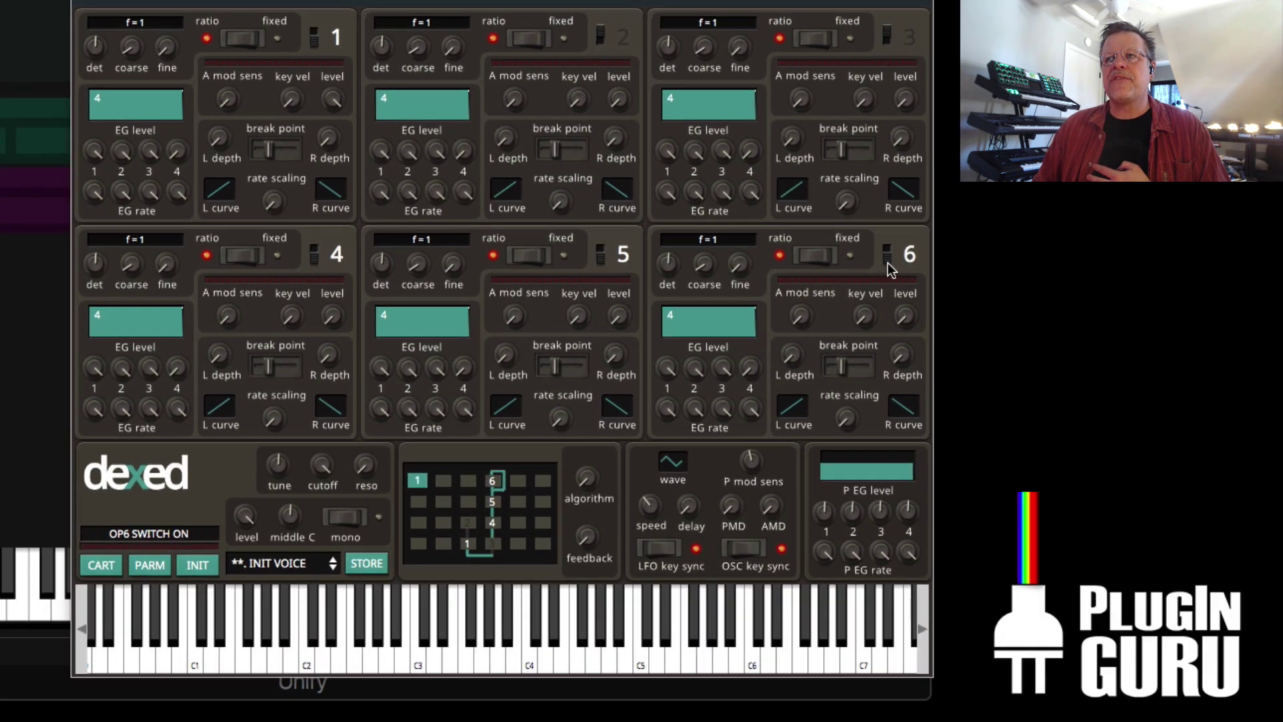
# - Switch off operators 6, 5 and 4, then lower operator 1's EG level 3
pyautogui.click(886, 252)
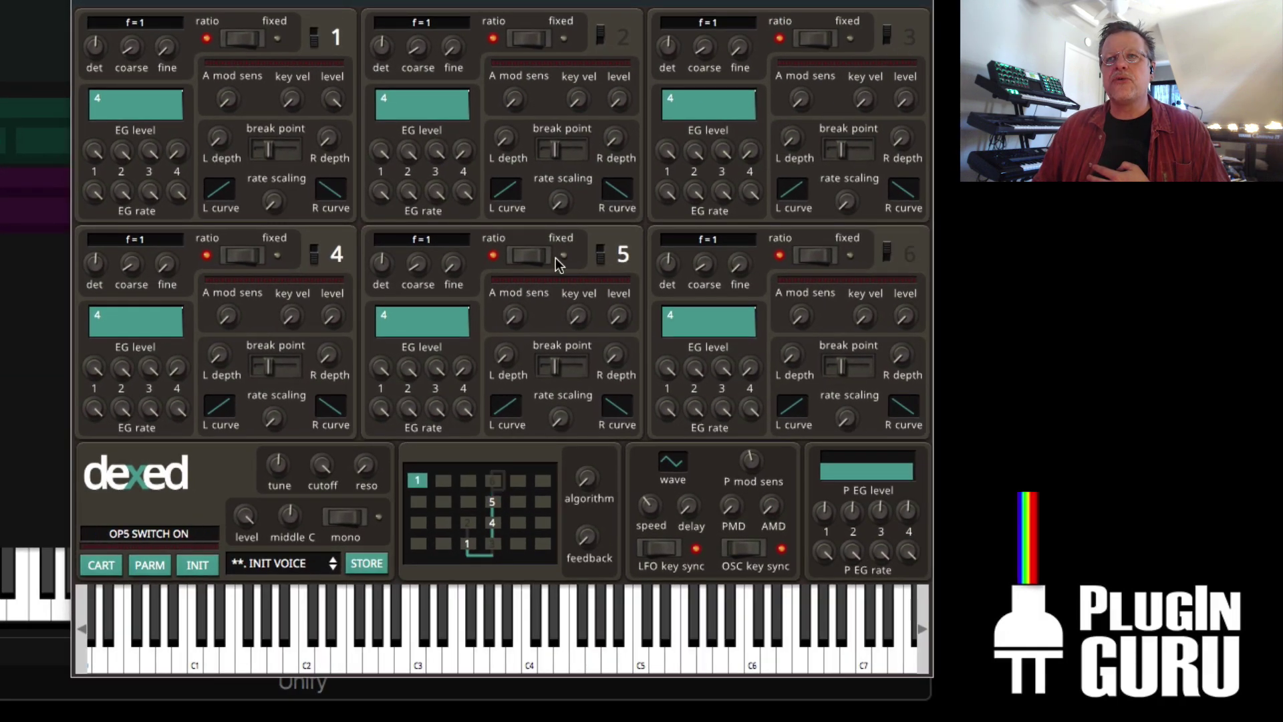
pyautogui.click(600, 252)
pyautogui.click(314, 253)
pyautogui.click(314, 254)
pyautogui.click(313, 254)
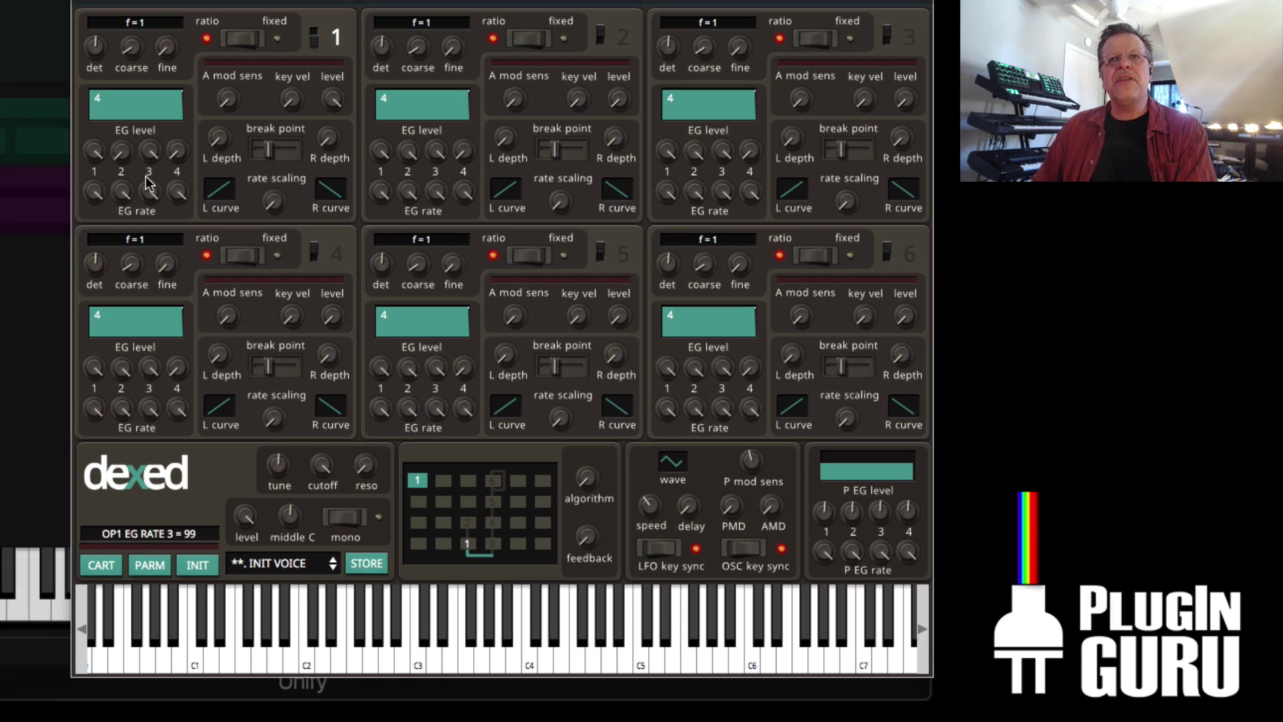
pyautogui.moveTo(147, 171); pyautogui.dragTo(148, 190)
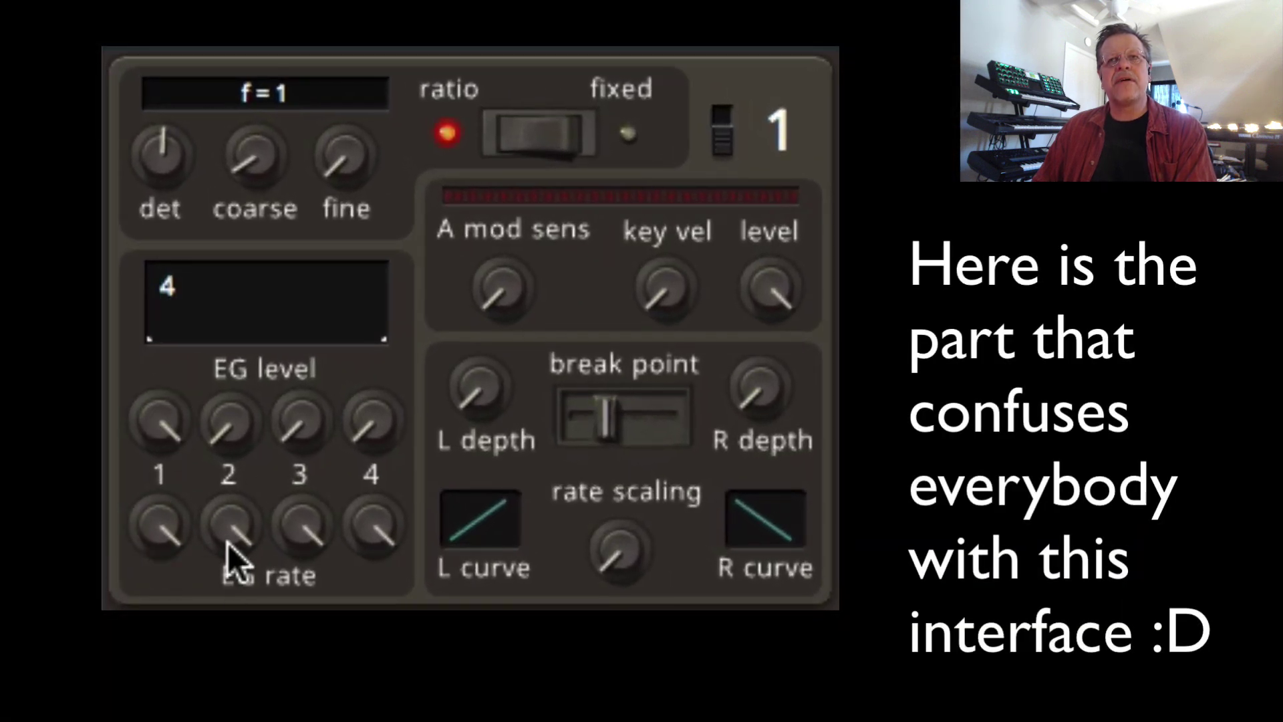
# - Sweep operator 1's EG rate 2 slower then faster, ending near maximum for a short blip
pyautogui.moveTo(231, 525); pyautogui.dragTo(230, 538)
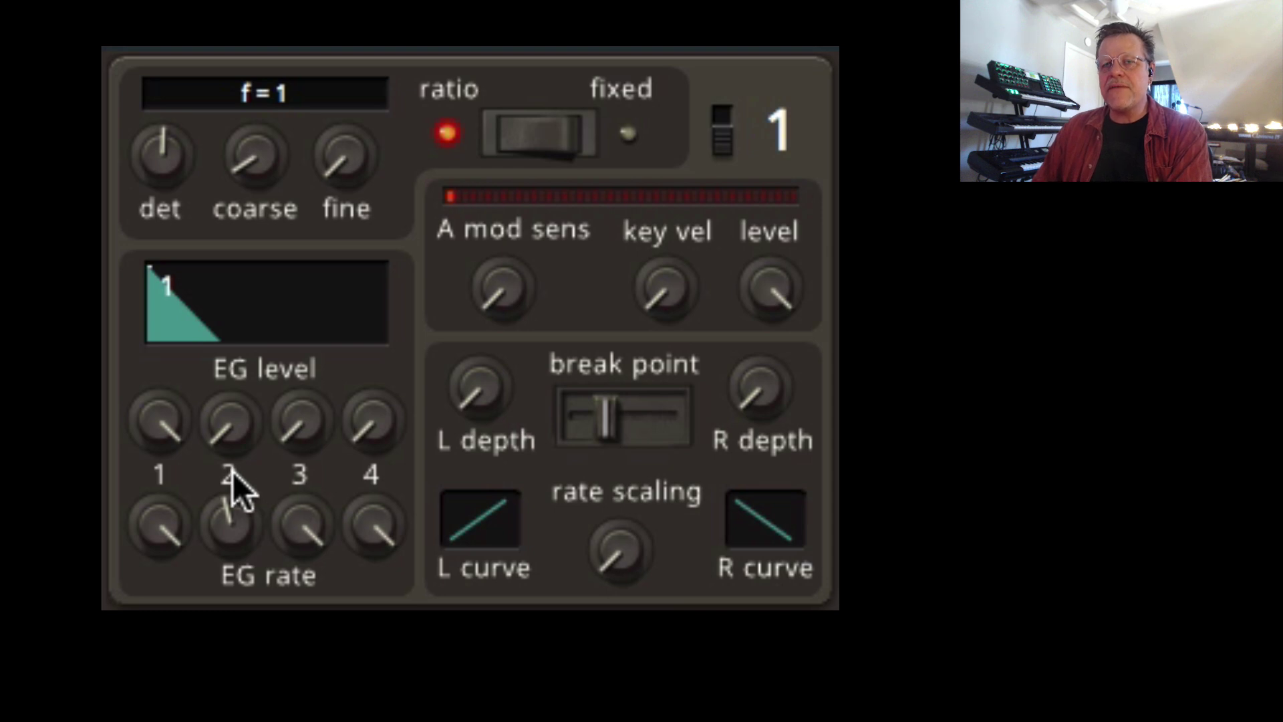
pyautogui.moveTo(227, 507); pyautogui.dragTo(232, 615)
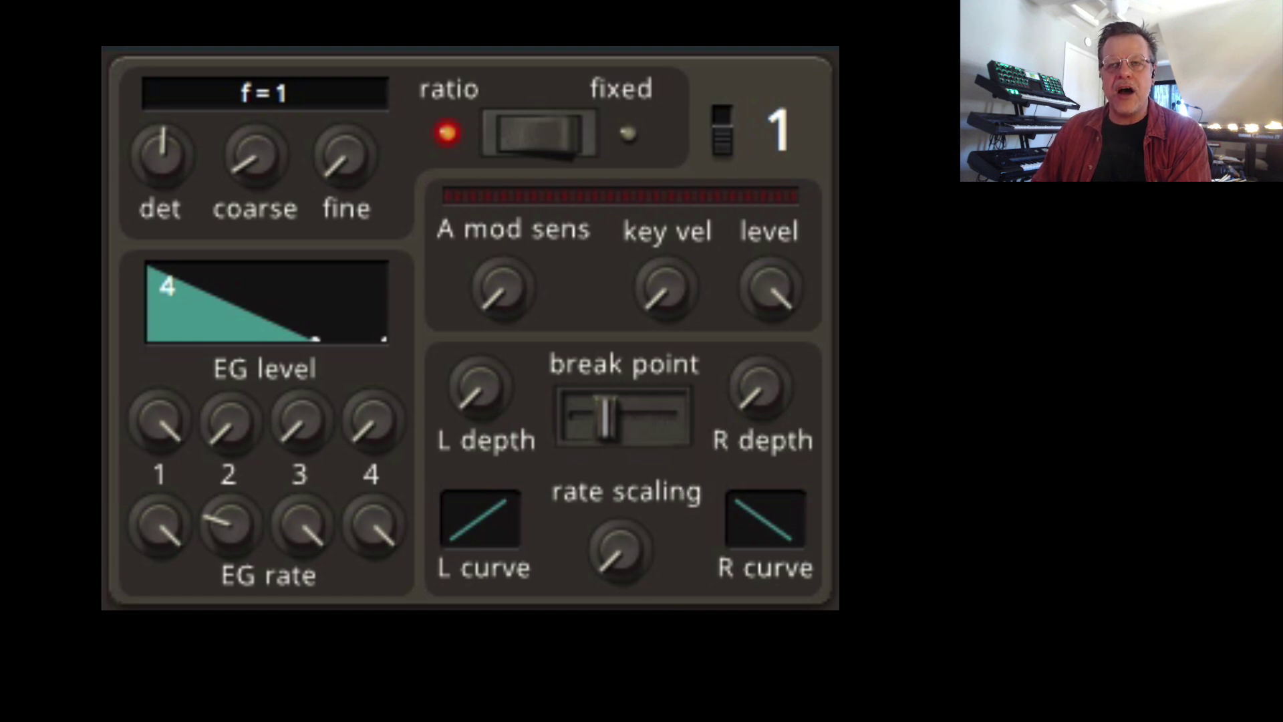
pyautogui.moveTo(212, 529); pyautogui.dragTo(419, 135)
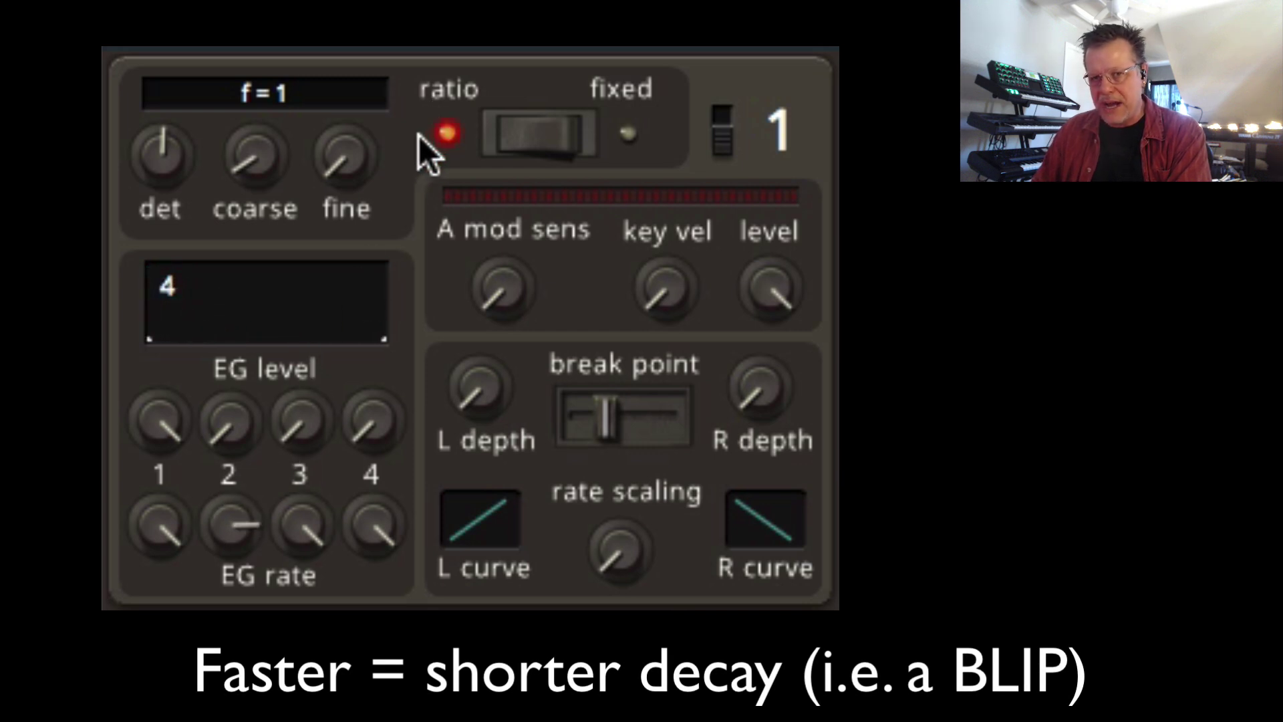
pyautogui.moveTo(350, 411); pyautogui.dragTo(362, 520)
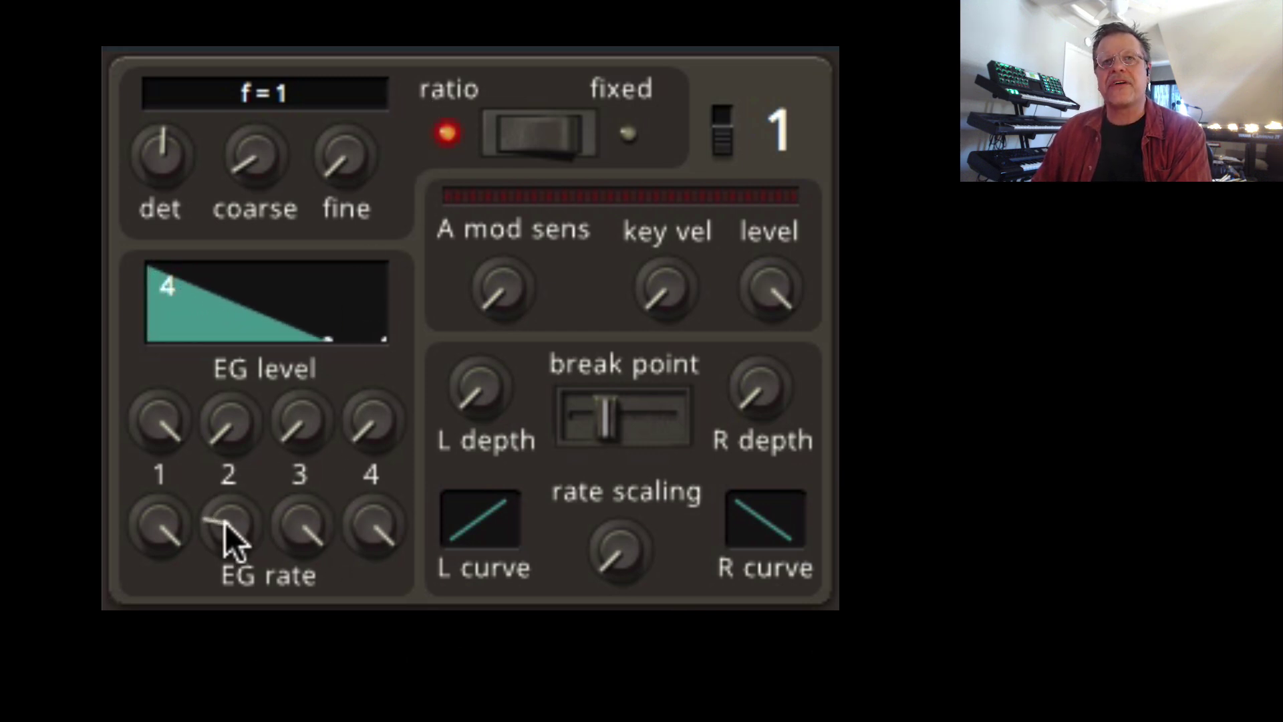
pyautogui.moveTo(215, 525); pyautogui.dragTo(209, 586)
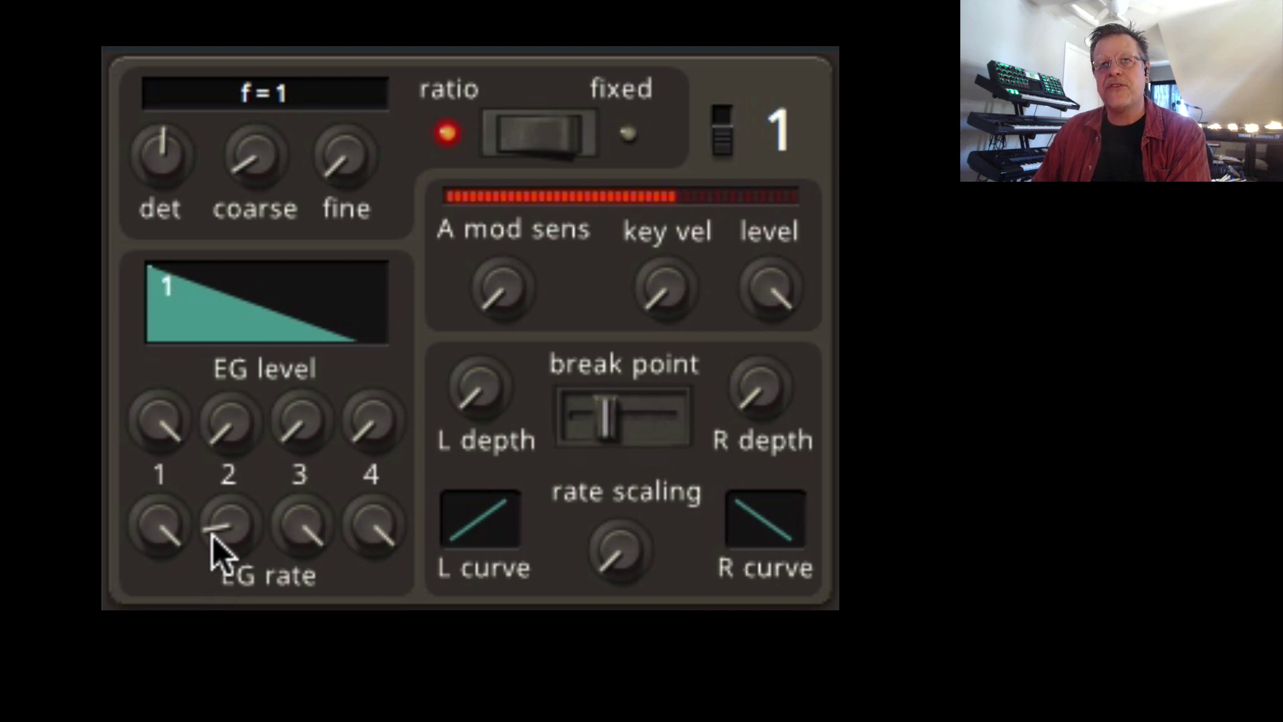
pyautogui.moveTo(226, 533); pyautogui.dragTo(330, 311)
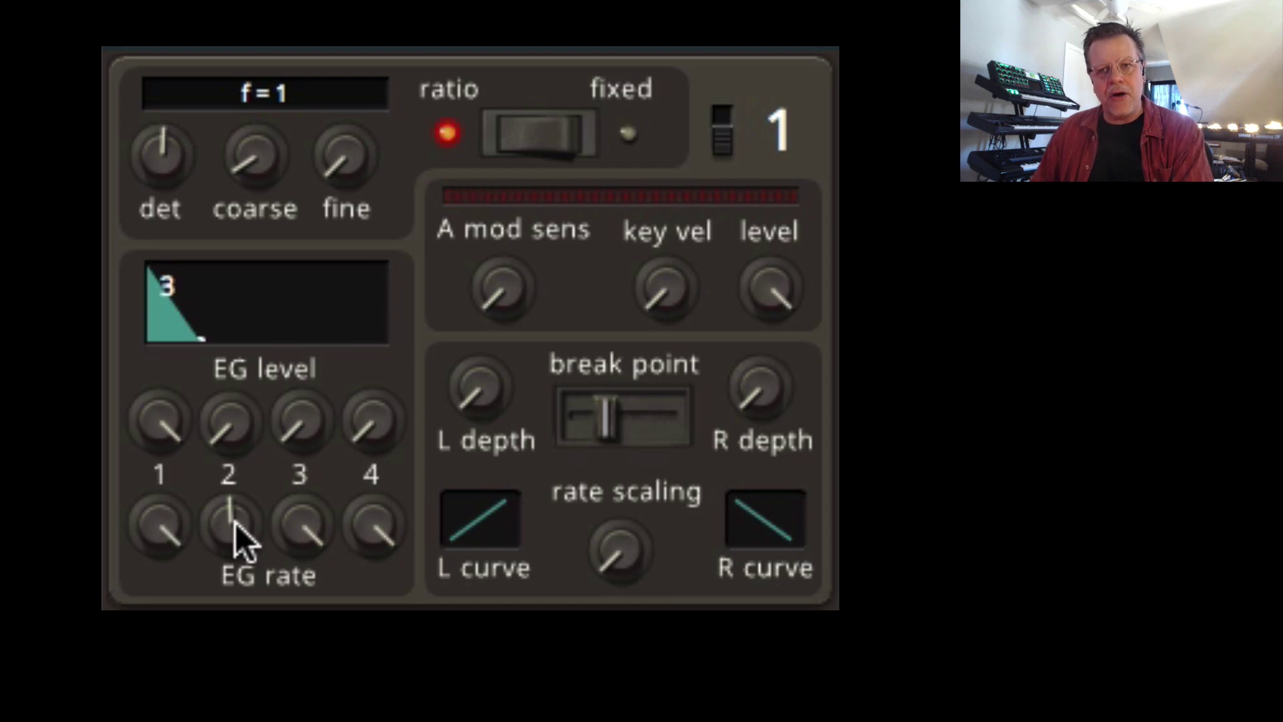
pyautogui.moveTo(235, 523); pyautogui.dragTo(279, 312)
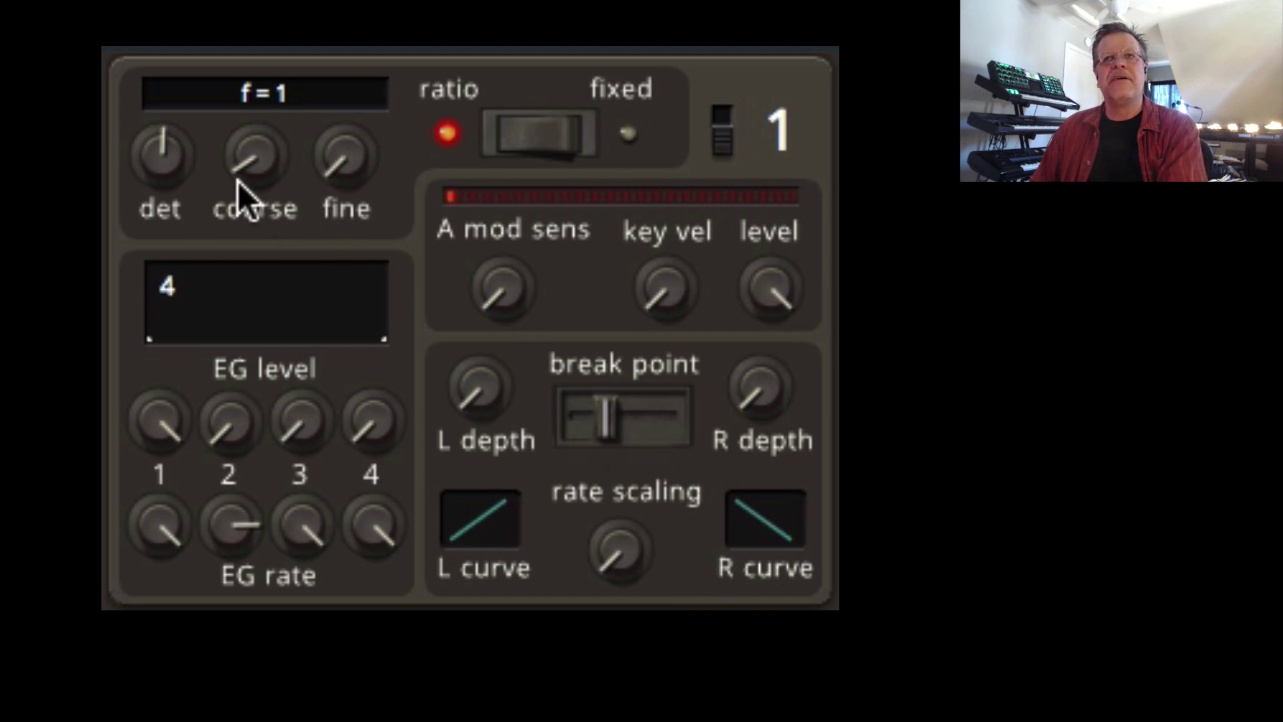
# - Raise operator 1's coarse ratio to 7, lengthen its decay, then drop coarse to minimum
pyautogui.moveTo(231, 190); pyautogui.dragTo(314, 67)
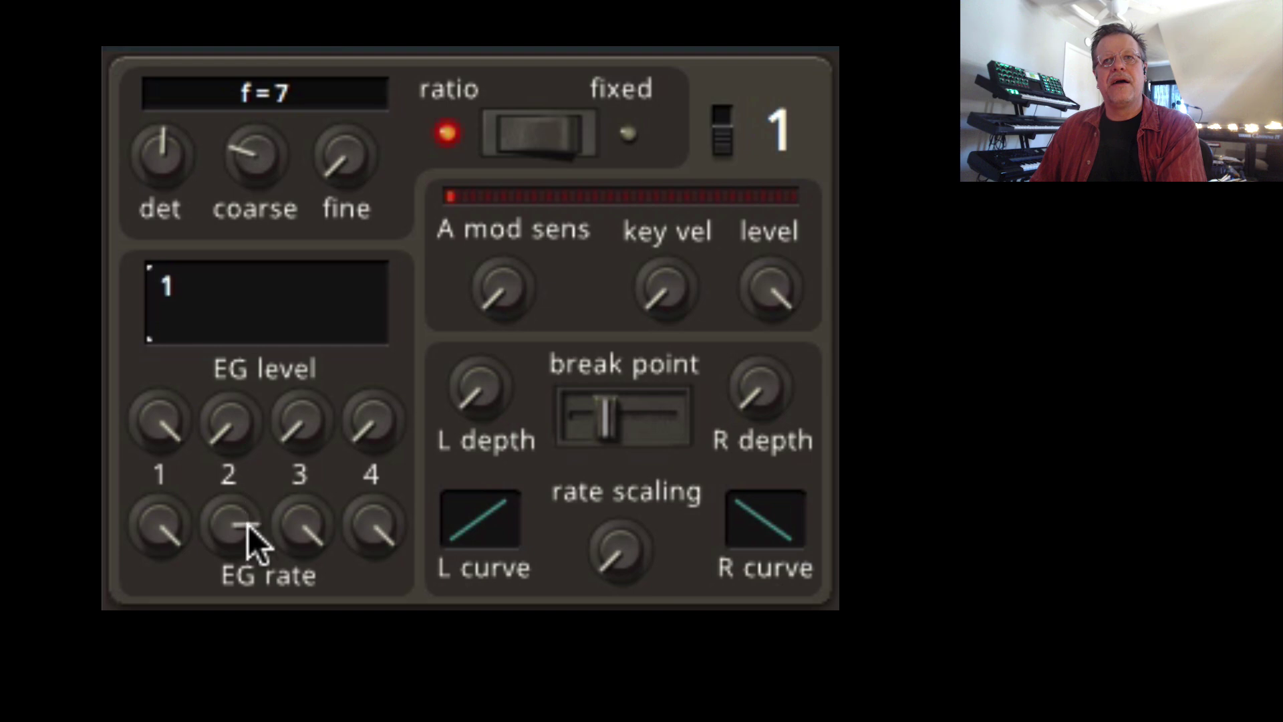
pyautogui.moveTo(247, 542); pyautogui.dragTo(247, 601)
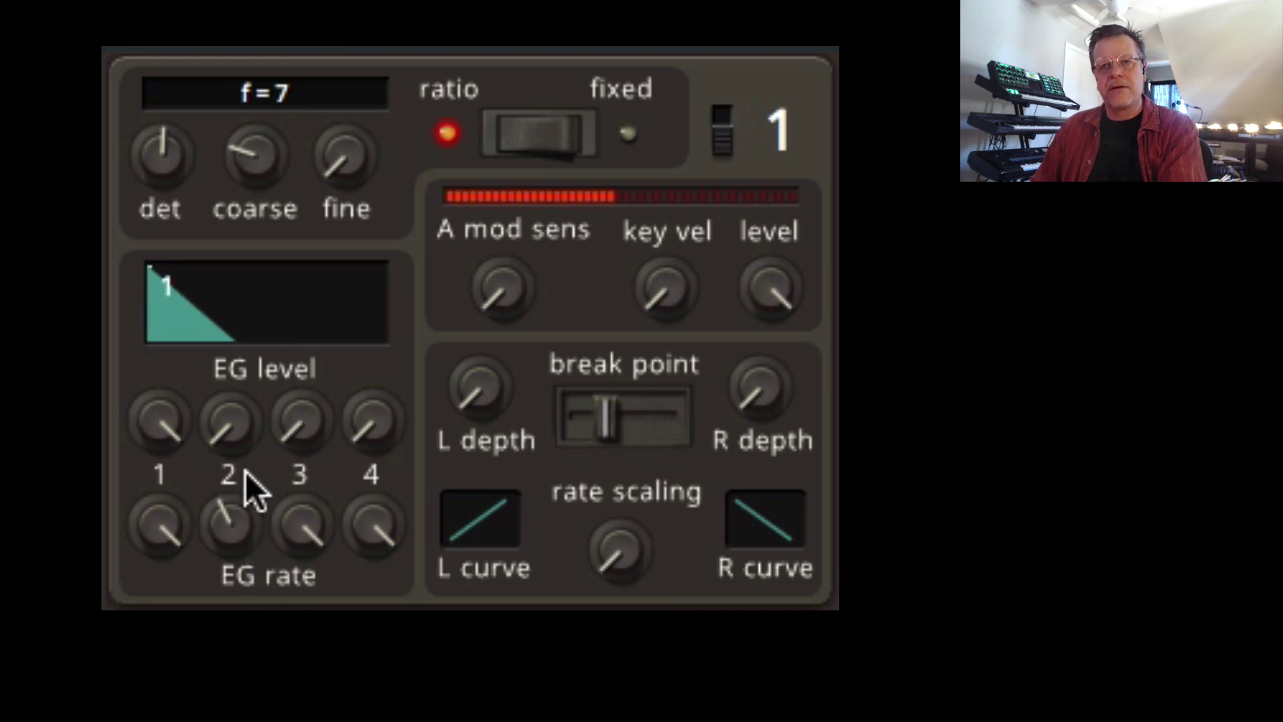
pyautogui.moveTo(271, 164); pyautogui.dragTo(240, 402)
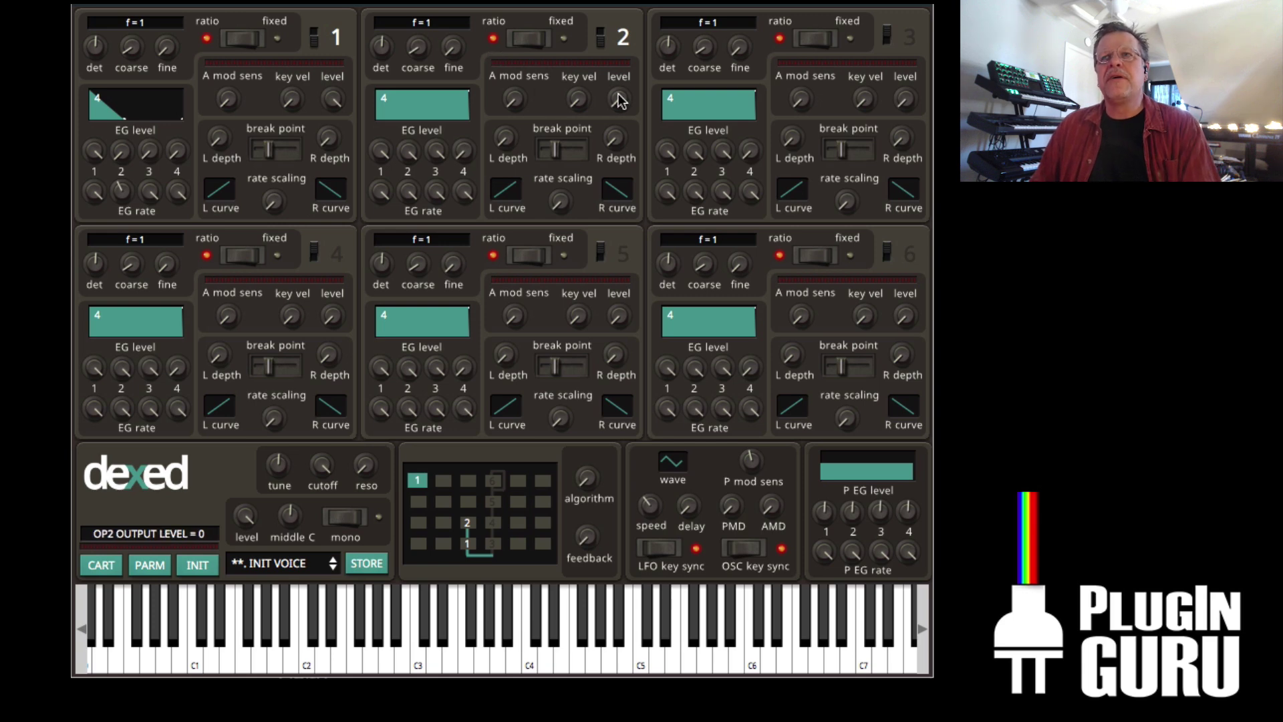
# - Raise operator 2's output to 68, lower its EG level, set EG rate 2 to 53, raise coarse to f=6
pyautogui.moveTo(620, 98)
pyautogui.mouseDown()
pyautogui.moveTo(641, 17)
pyautogui.moveTo(658, 41)
pyautogui.moveTo(624, 107)
pyautogui.moveTo(634, 83)
pyautogui.mouseUp()
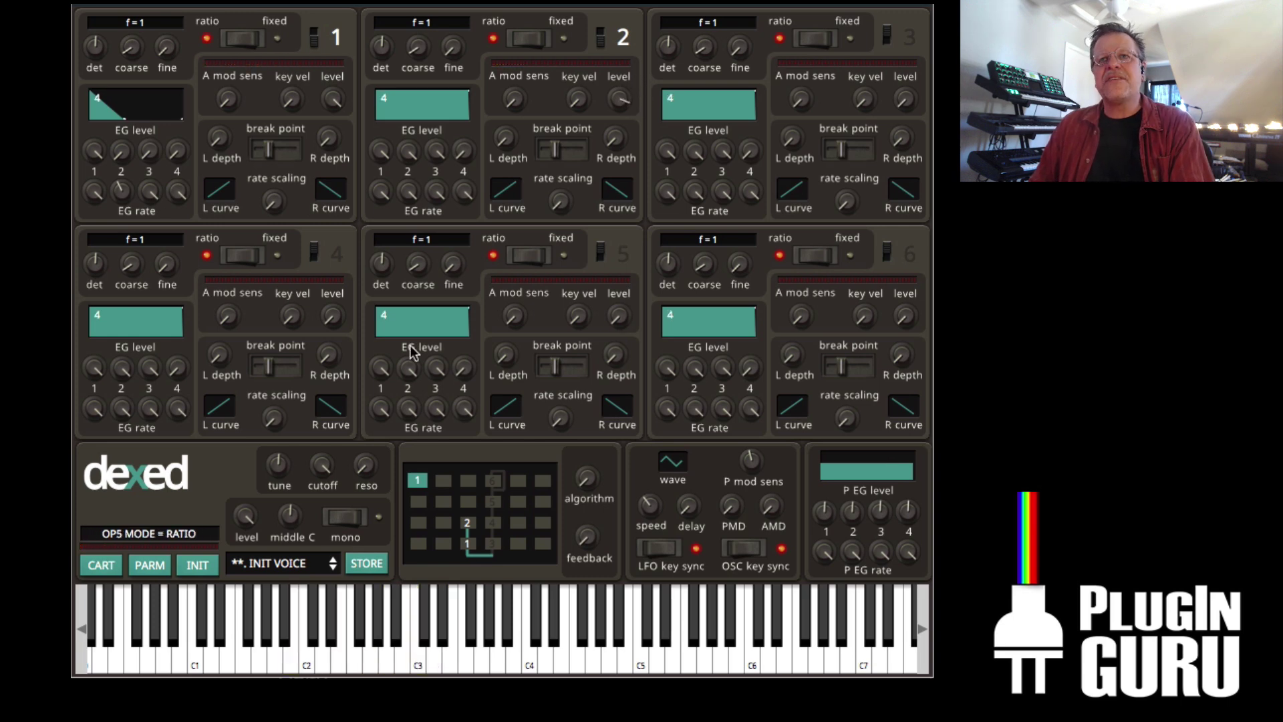
pyautogui.moveTo(414, 155); pyautogui.dragTo(448, 441)
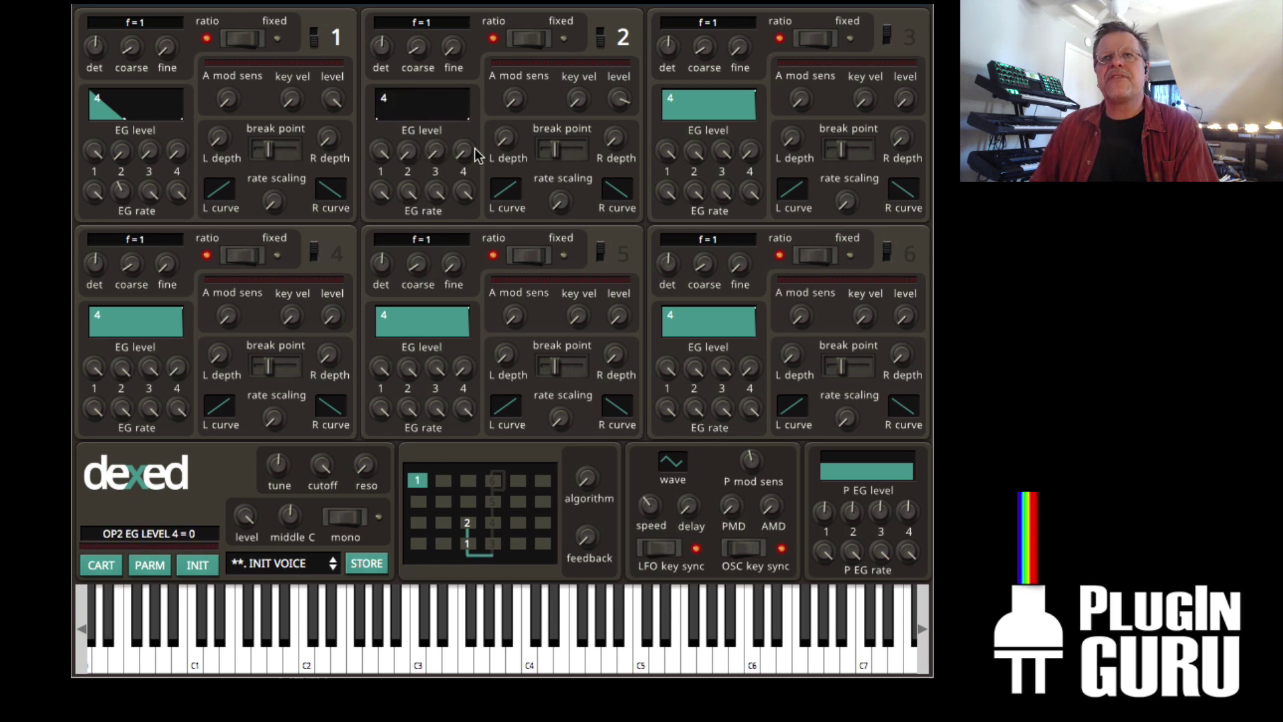
pyautogui.click(408, 194)
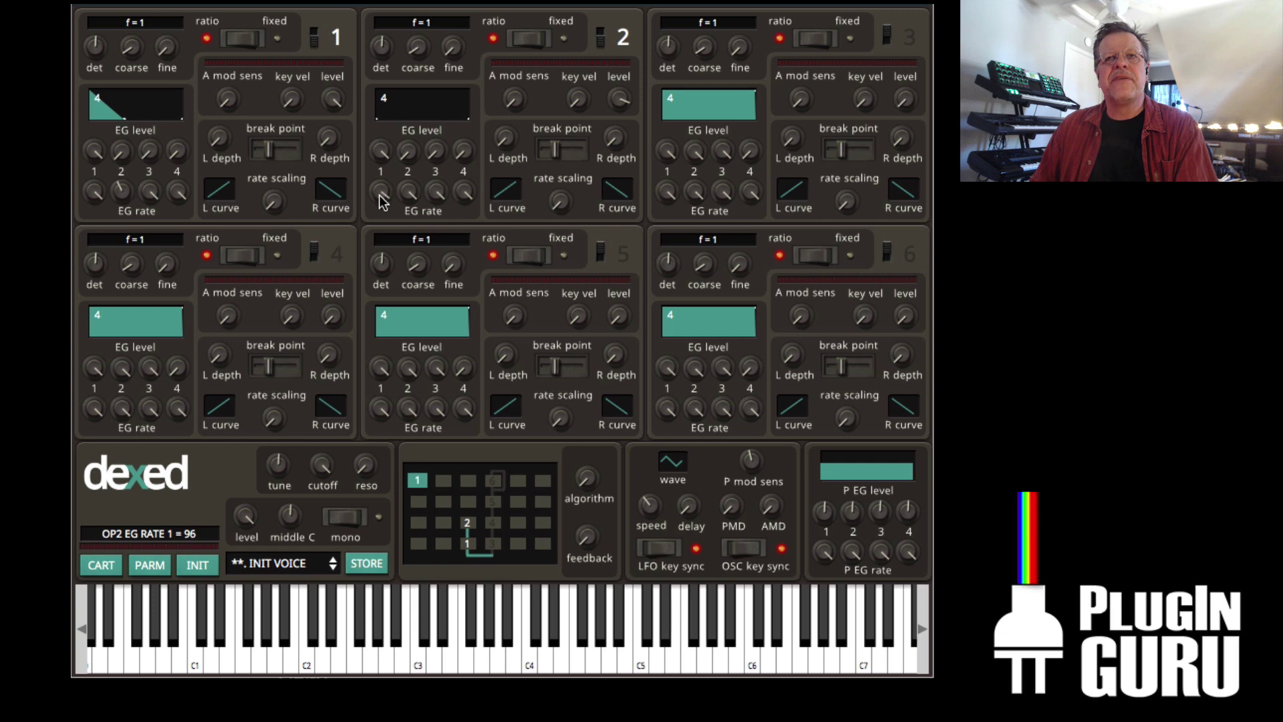
pyautogui.moveTo(408, 194); pyautogui.dragTo(418, 326)
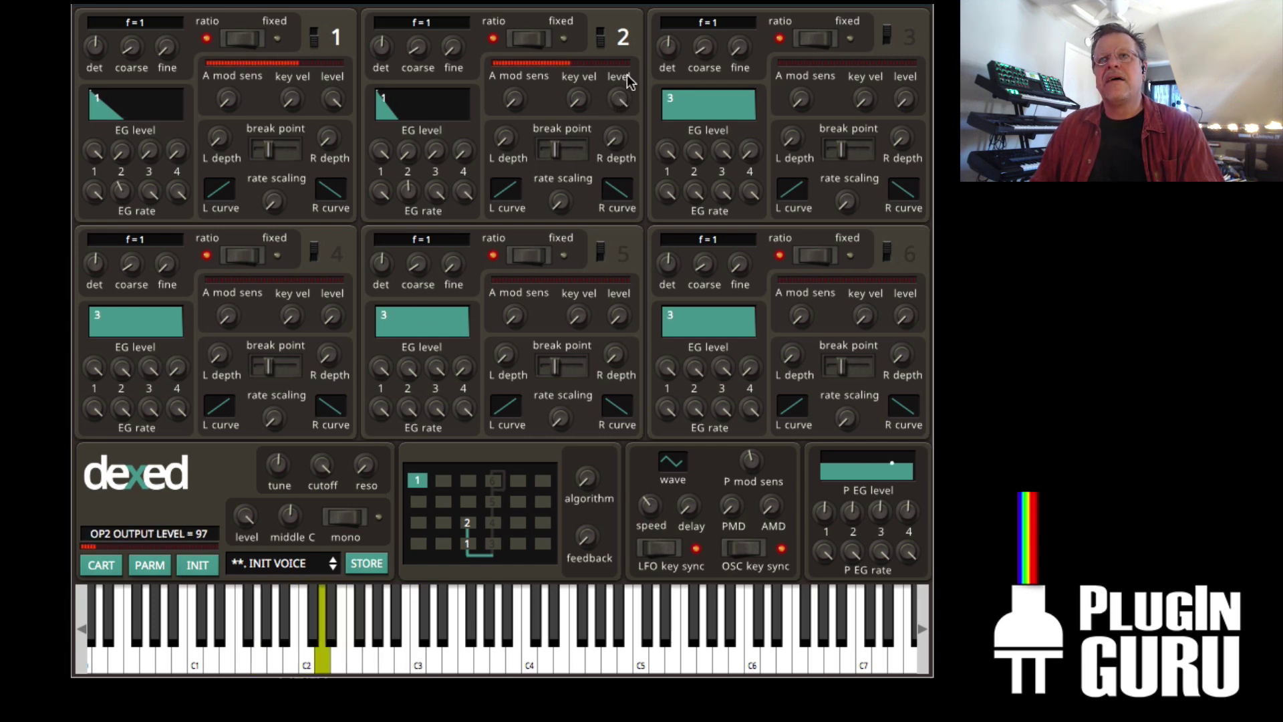
pyautogui.moveTo(421, 48); pyautogui.dragTo(429, 13)
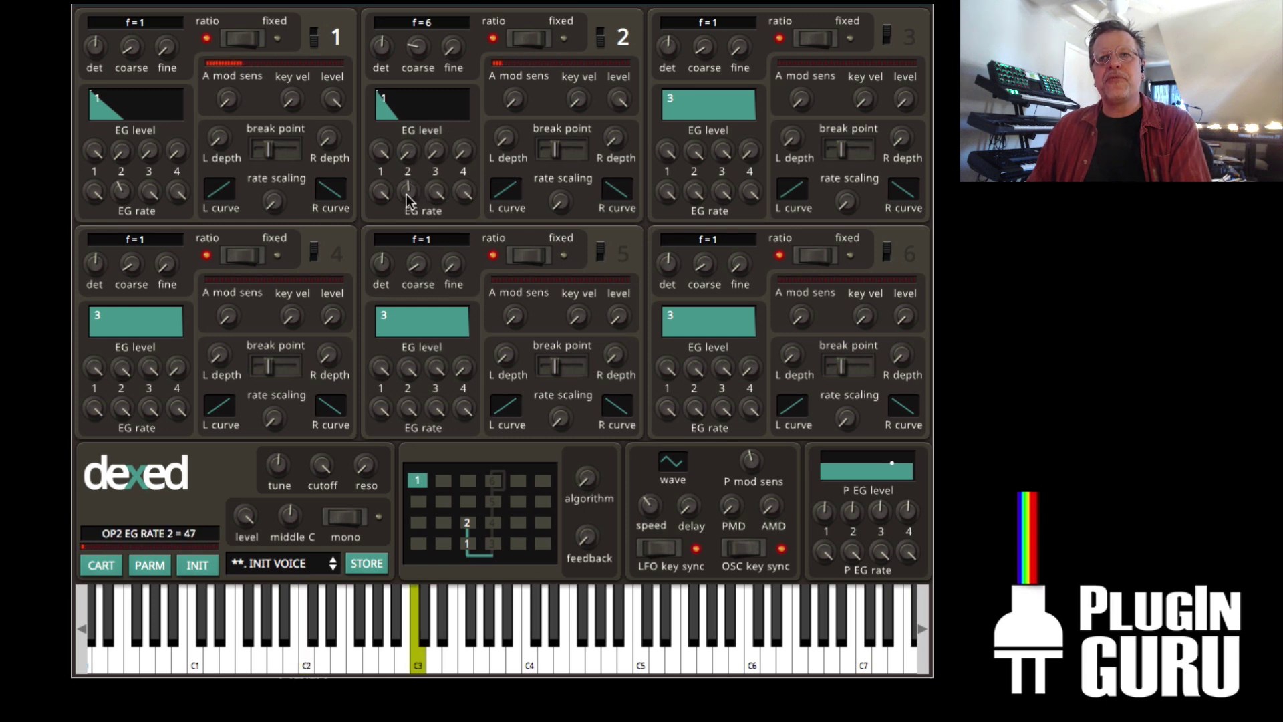
# - Speed up operator 2's EG rate 2, step the algorithm up toward 4, and adjust feedback
pyautogui.moveTo(409, 199); pyautogui.dragTo(421, 169)
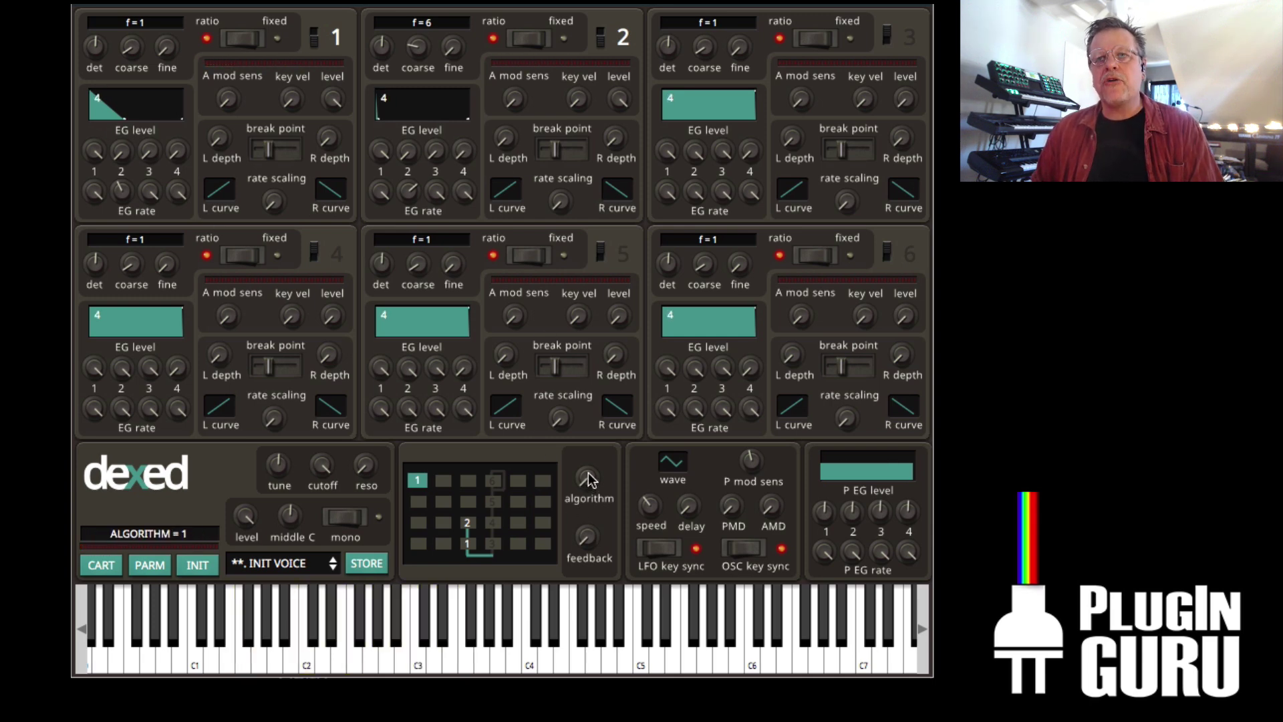
pyautogui.moveTo(587, 476); pyautogui.dragTo(588, 477)
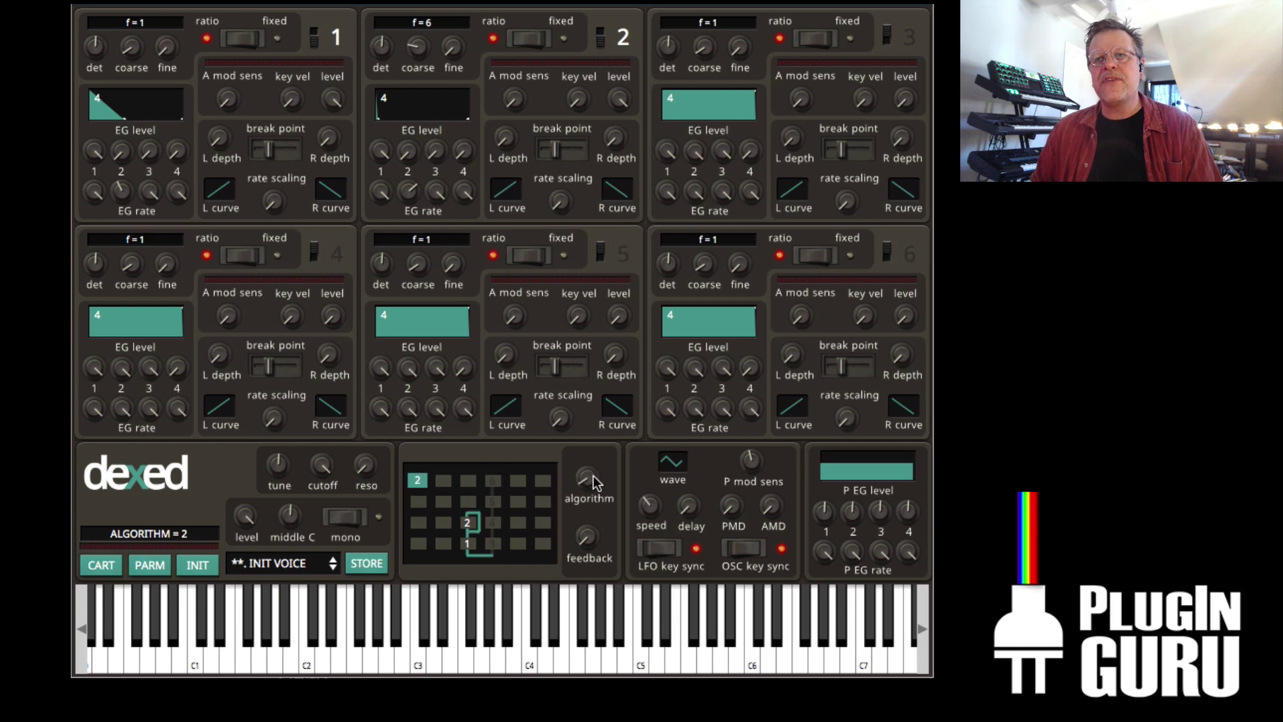
pyautogui.moveTo(588, 537); pyautogui.dragTo(621, 428)
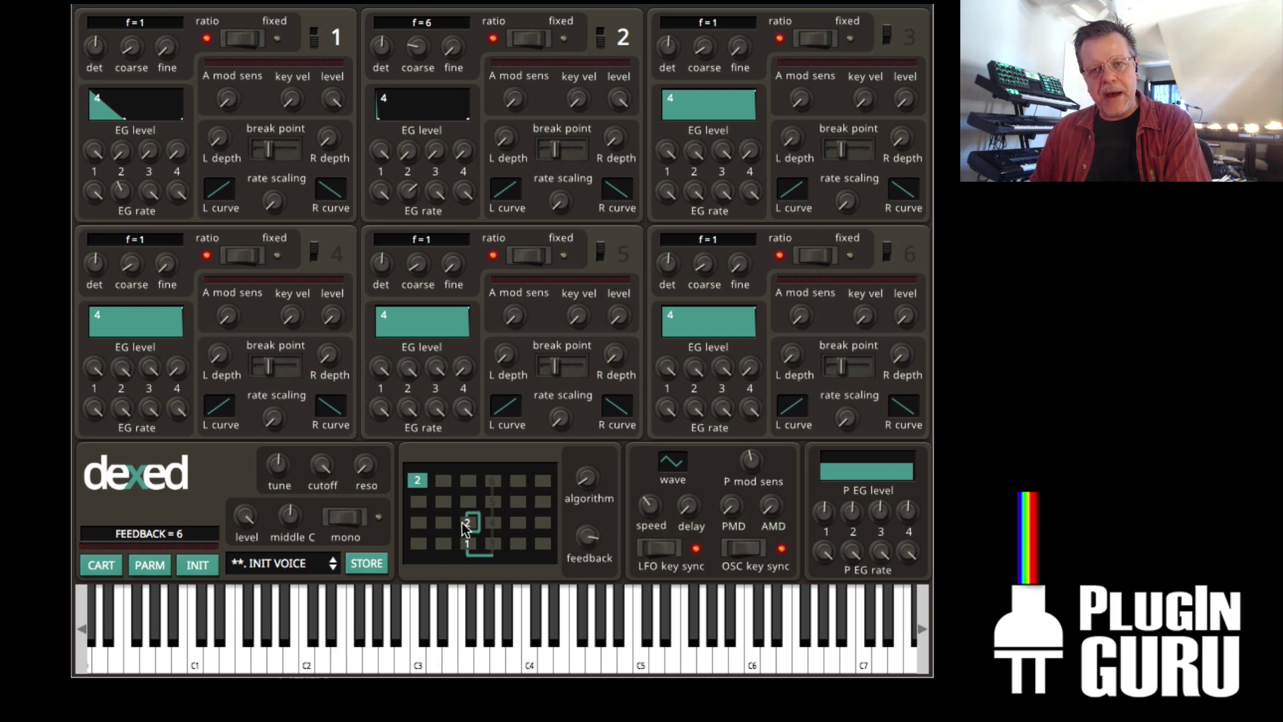
pyautogui.moveTo(588, 536)
pyautogui.mouseDown()
pyautogui.moveTo(588, 552)
pyautogui.moveTo(587, 535)
pyautogui.mouseUp()
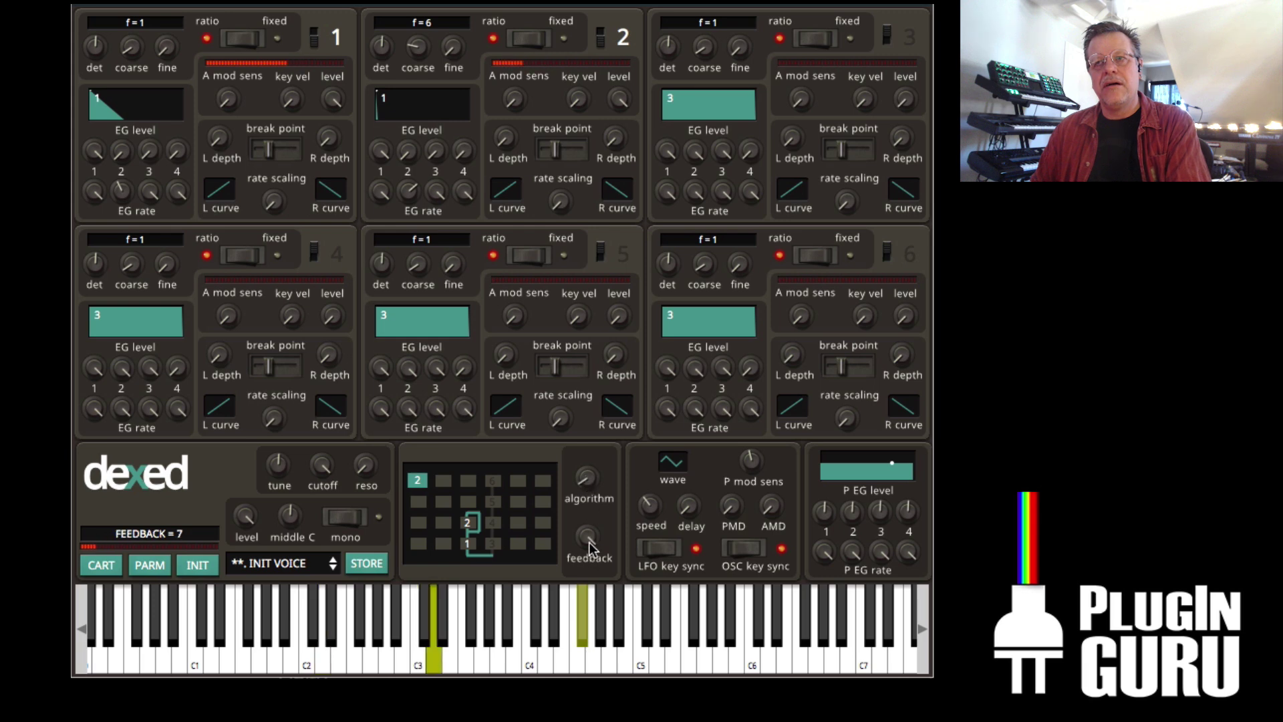
pyautogui.moveTo(592, 480); pyautogui.dragTo(589, 467)
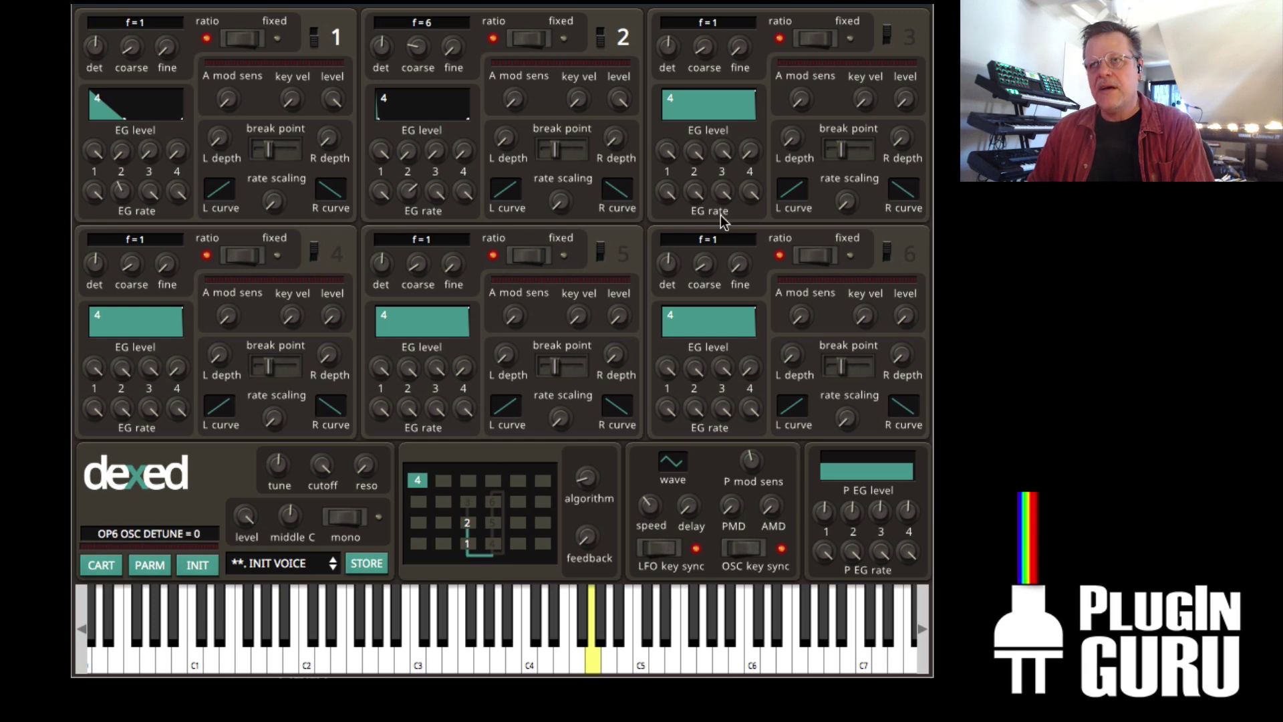
# - Switch on operator 3, raise its output level to 79 and its coarse frequency to f=7
pyautogui.click(886, 40)
pyautogui.moveTo(904, 98); pyautogui.dragTo(928, 19)
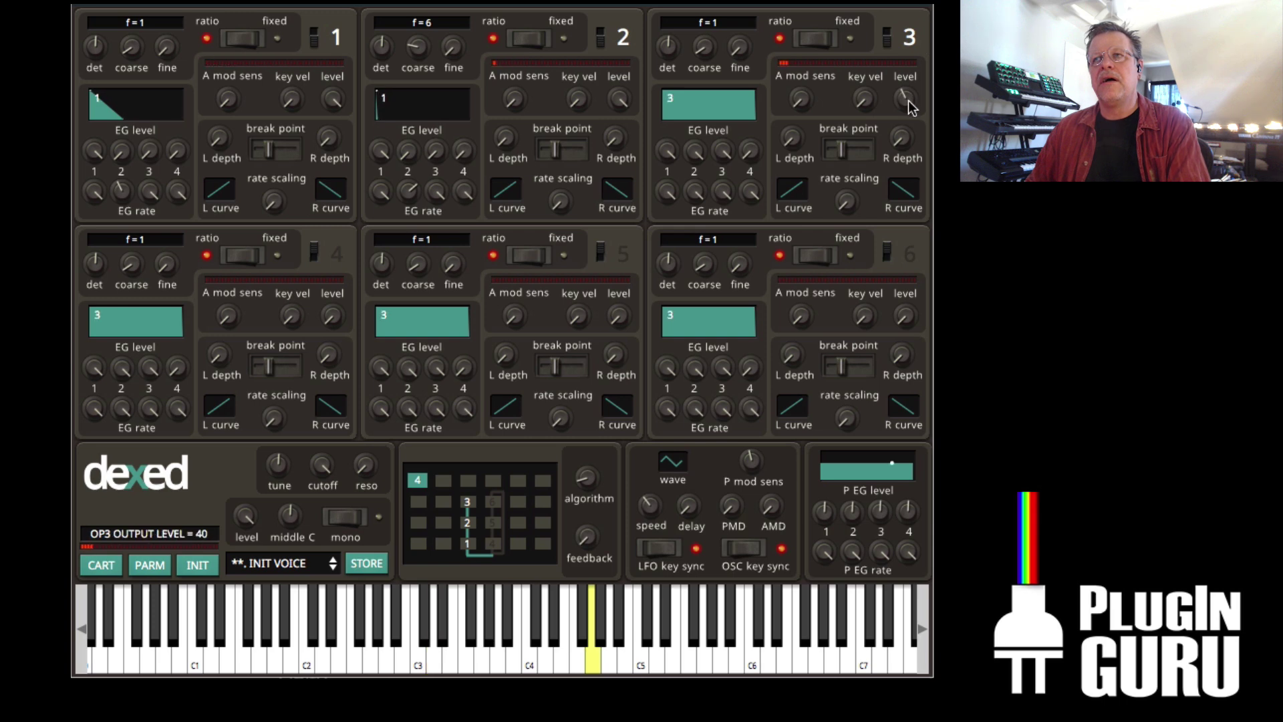
pyautogui.moveTo(913, 100)
pyautogui.mouseDown()
pyautogui.moveTo(921, 64)
pyautogui.moveTo(915, 75)
pyautogui.mouseUp()
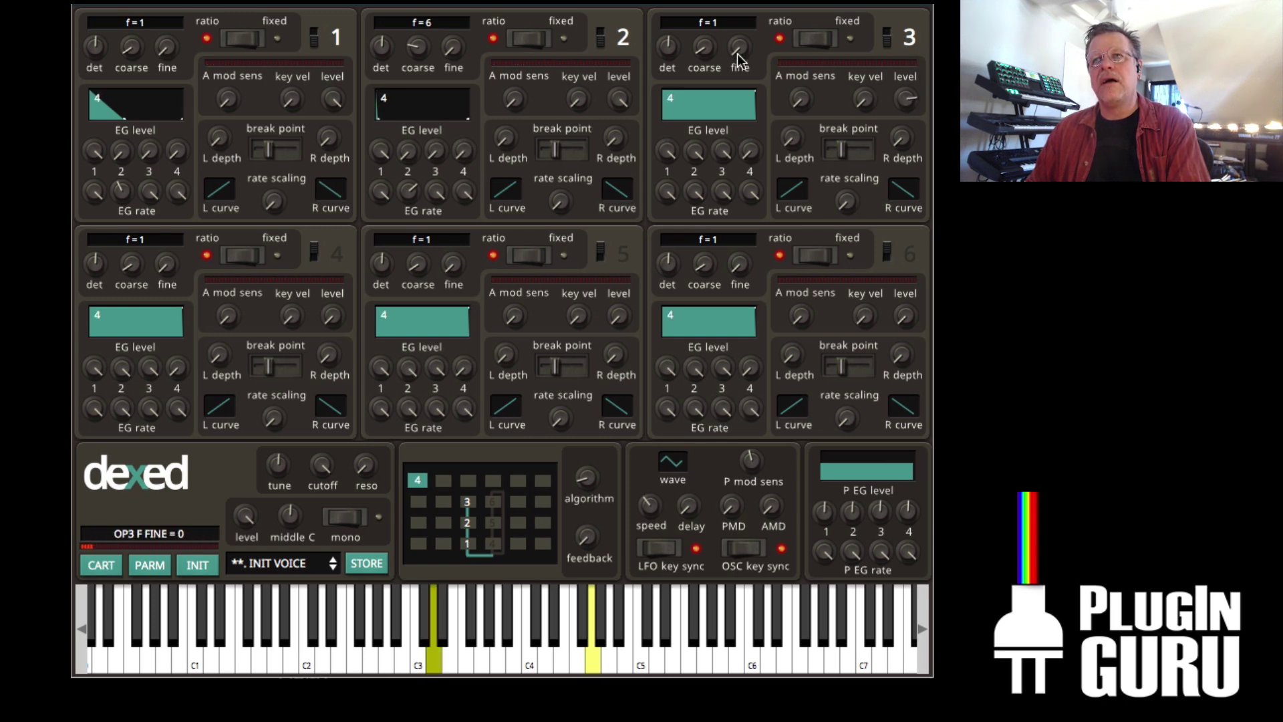
pyautogui.moveTo(702, 47); pyautogui.dragTo(717, 3)
pyautogui.moveTo(695, 152)
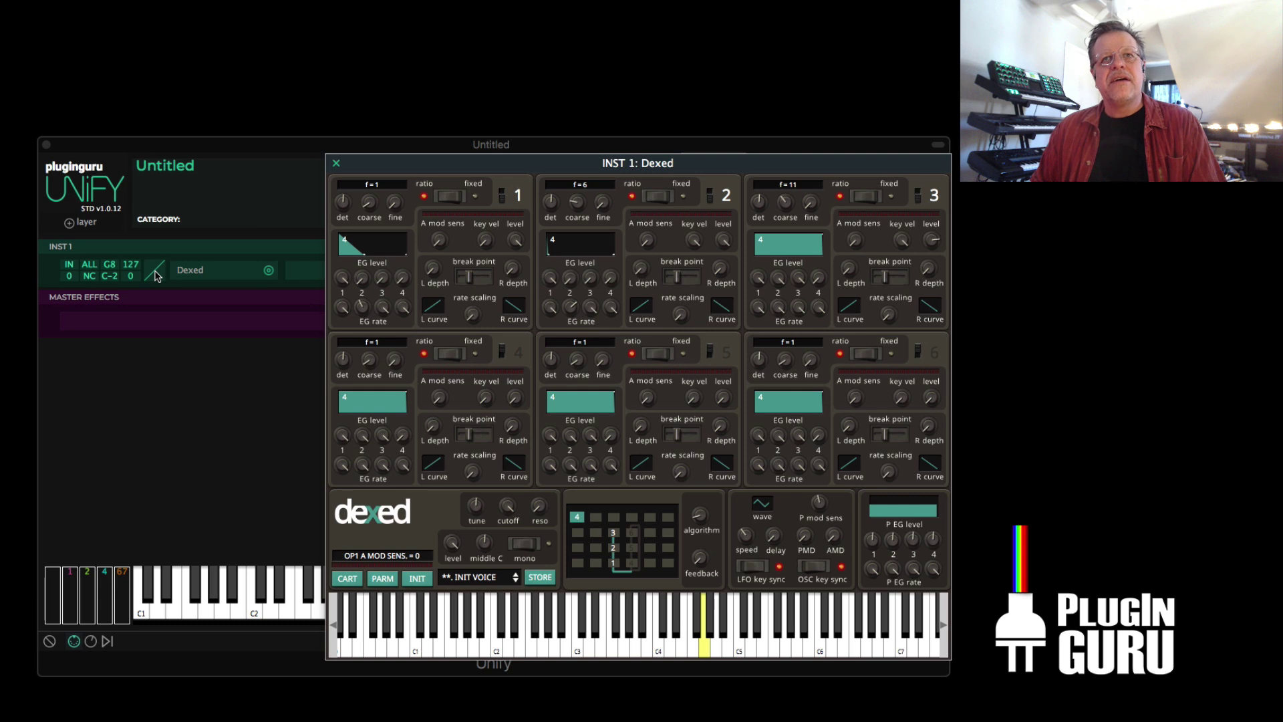
# - Bend INST 1's velocity curve into an exponential shape, then reset it to a straight line
pyautogui.click(156, 271)
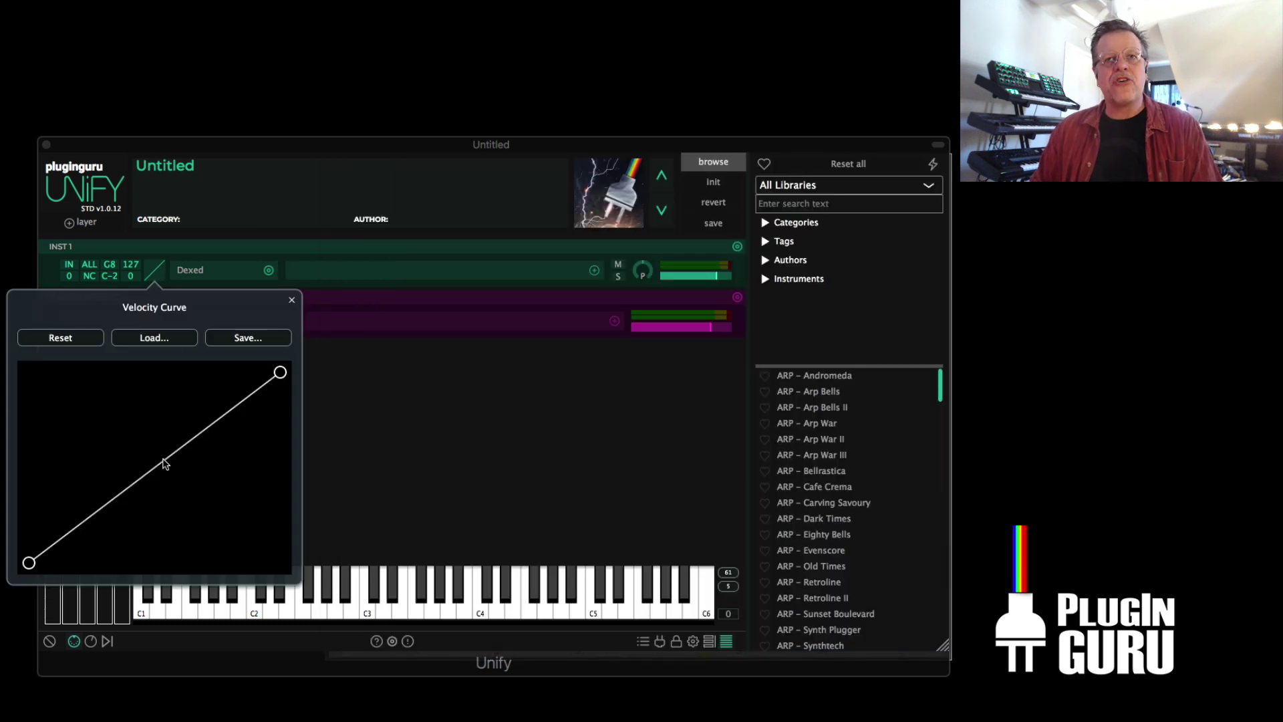
pyautogui.moveTo(165, 464); pyautogui.dragTo(171, 486)
pyautogui.moveTo(280, 374); pyautogui.dragTo(282, 425)
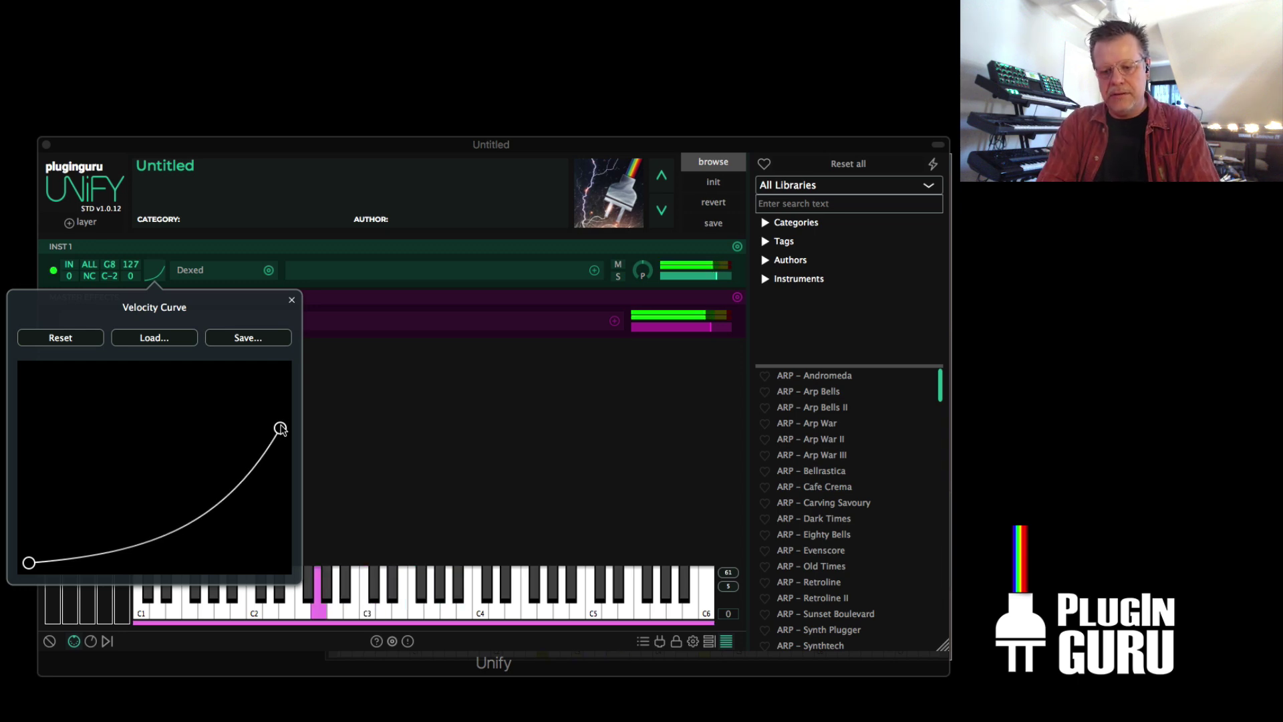
pyautogui.moveTo(189, 498)
pyautogui.mouseDown()
pyautogui.moveTo(187, 516)
pyautogui.moveTo(213, 503)
pyautogui.mouseUp()
pyautogui.moveTo(284, 433); pyautogui.dragTo(286, 393)
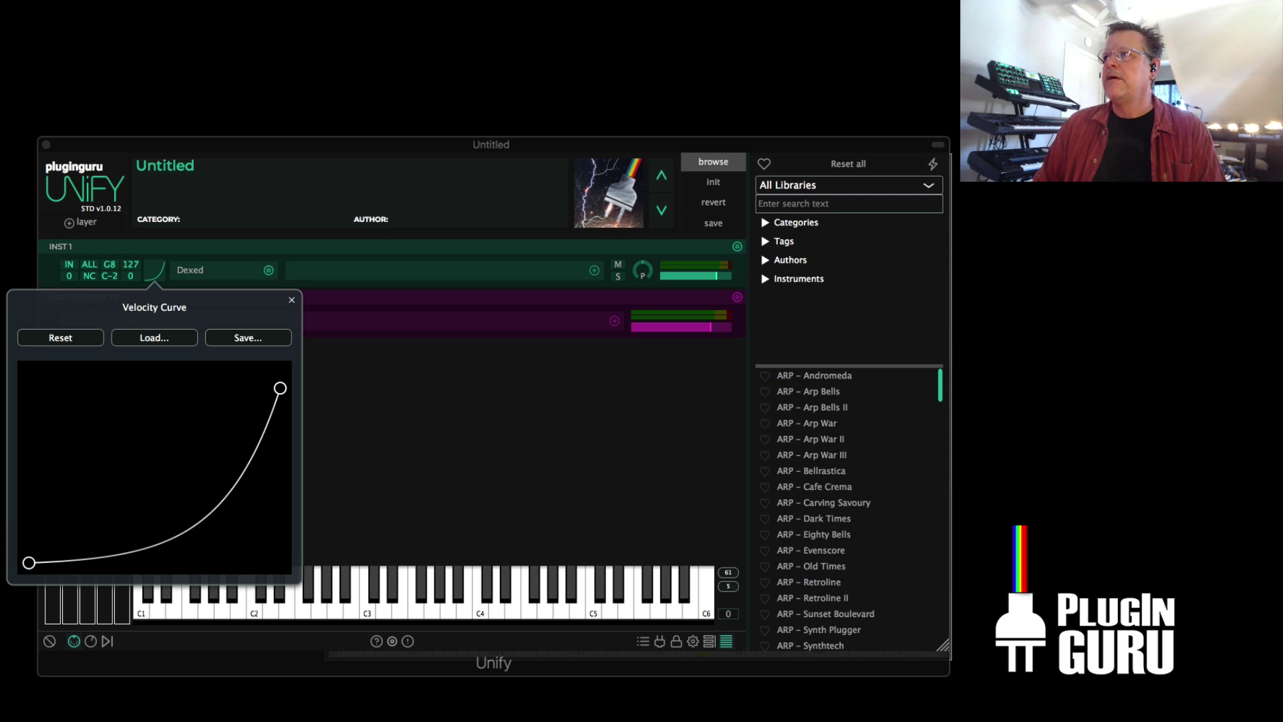
pyautogui.click(61, 337)
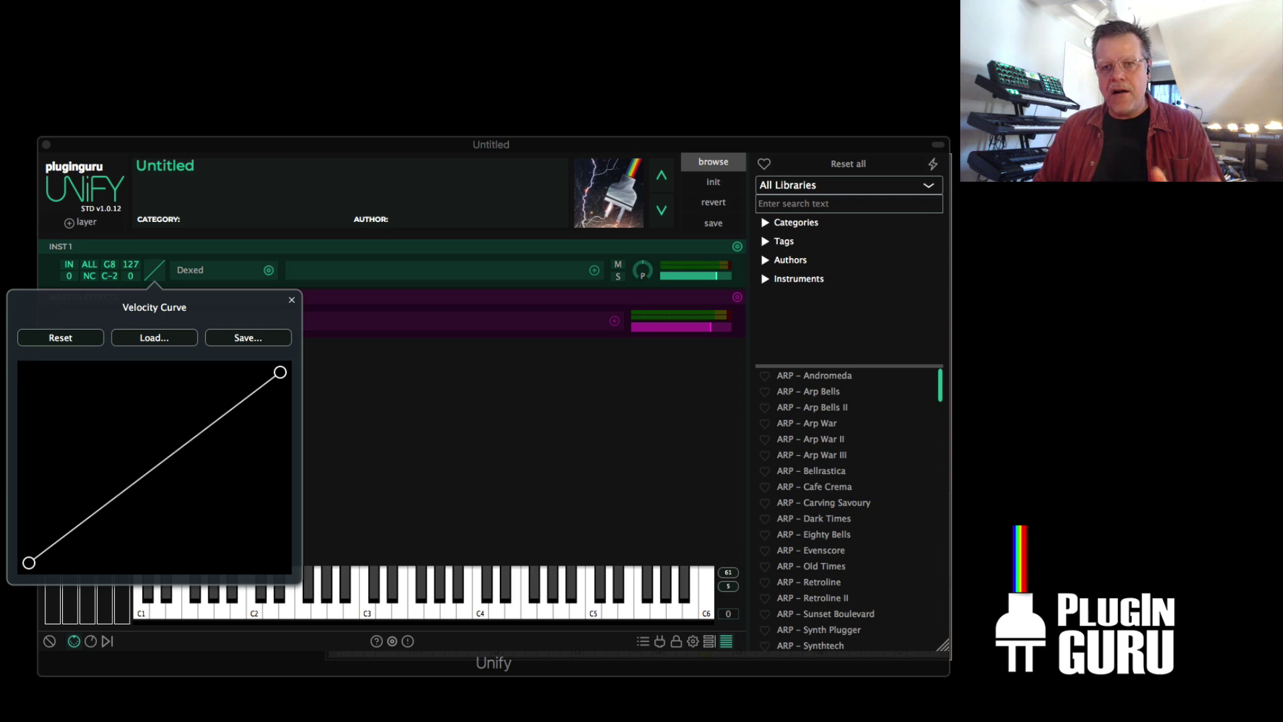
# - Close the velocity curve popup, reopen INST 1's Dexed editor and move its window up
pyautogui.click(291, 301)
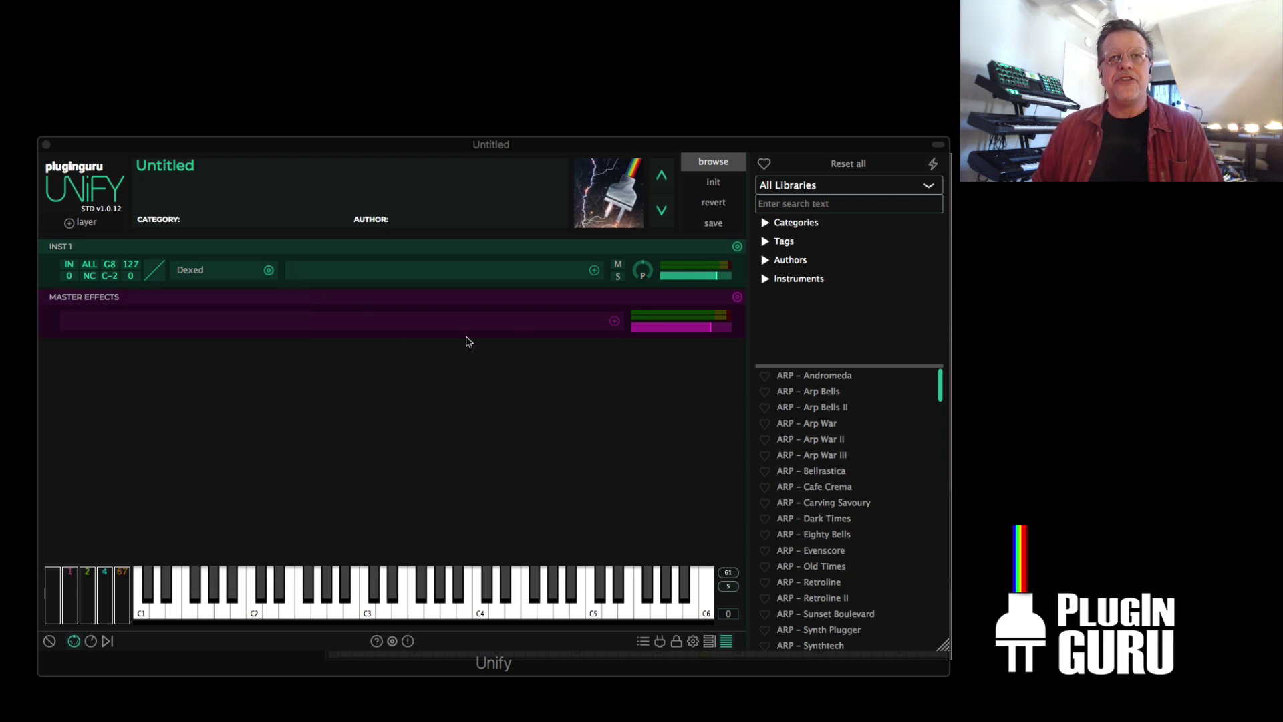
pyautogui.click(203, 272)
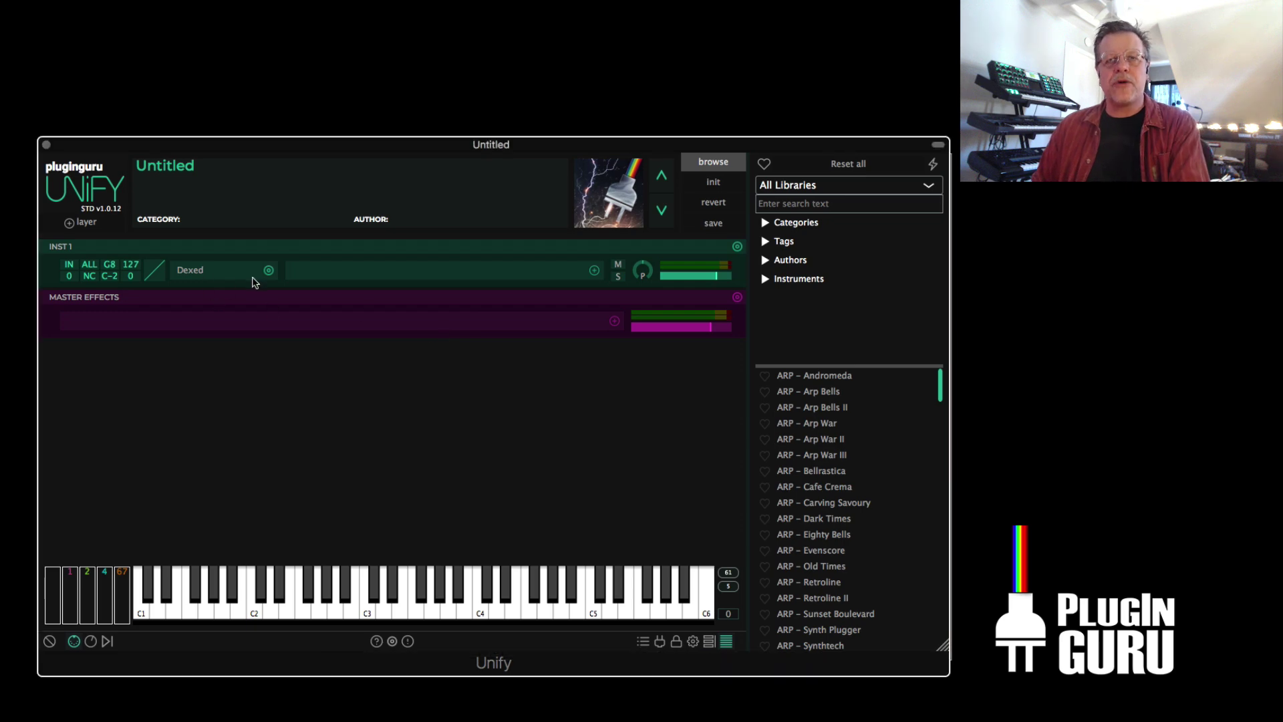
pyautogui.click(231, 271)
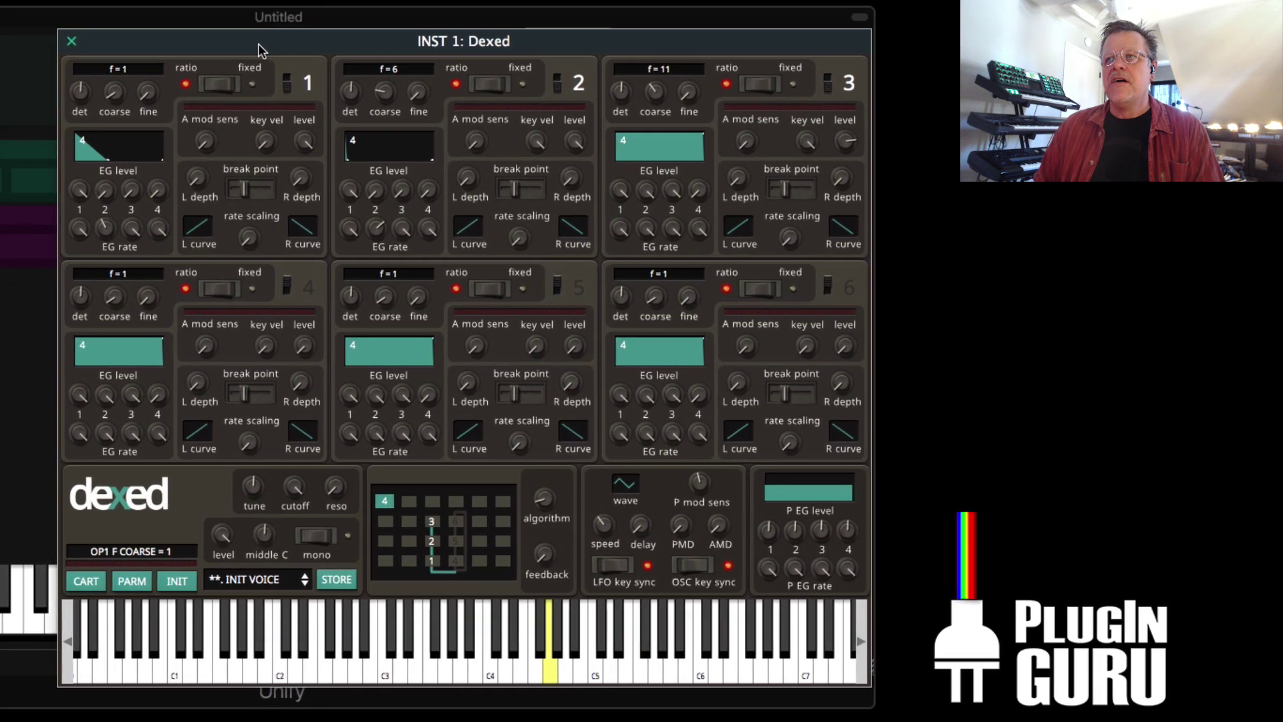
pyautogui.moveTo(259, 44); pyautogui.dragTo(266, 42)
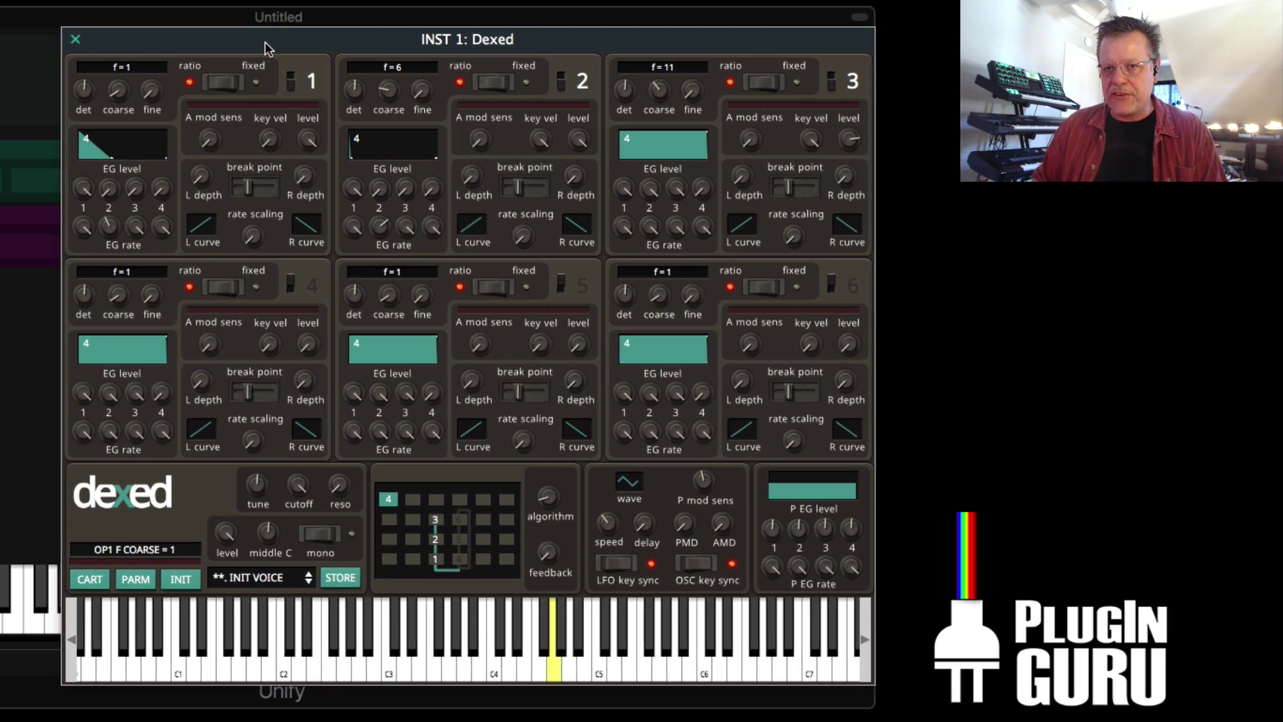
pyautogui.moveTo(255, 34); pyautogui.dragTo(255, 28)
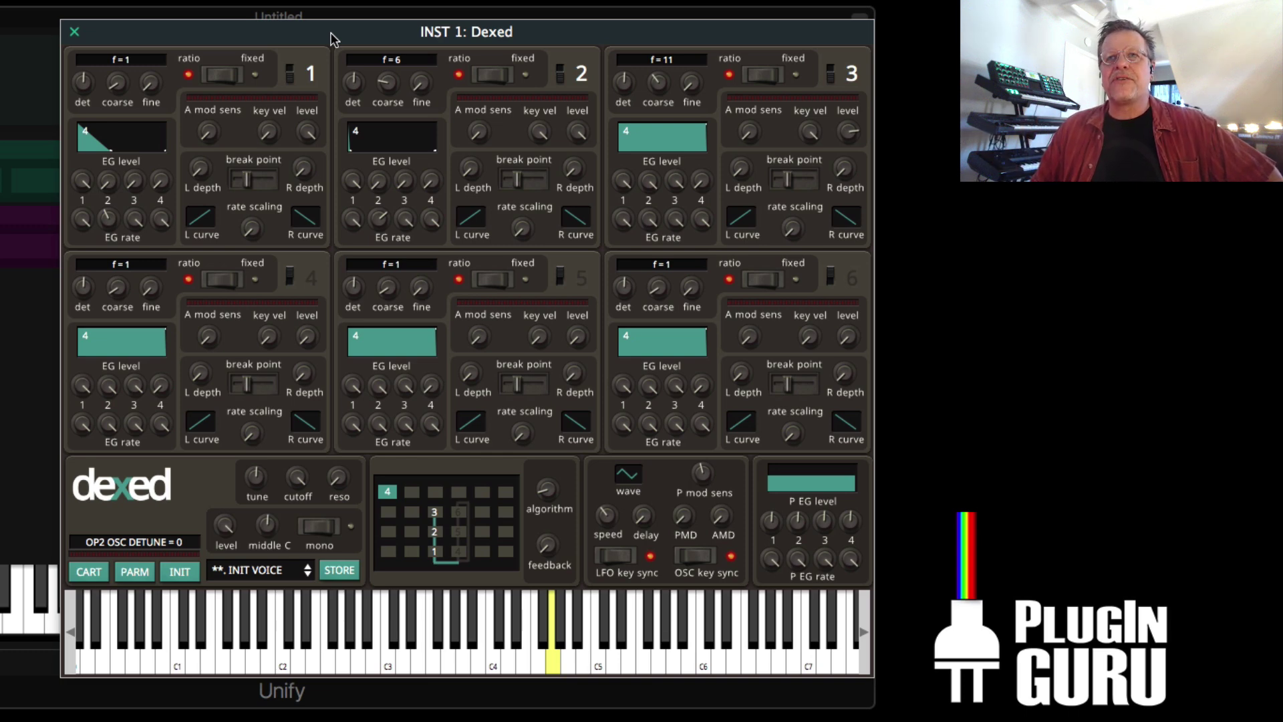
pyautogui.moveTo(331, 33); pyautogui.dragTo(331, 27)
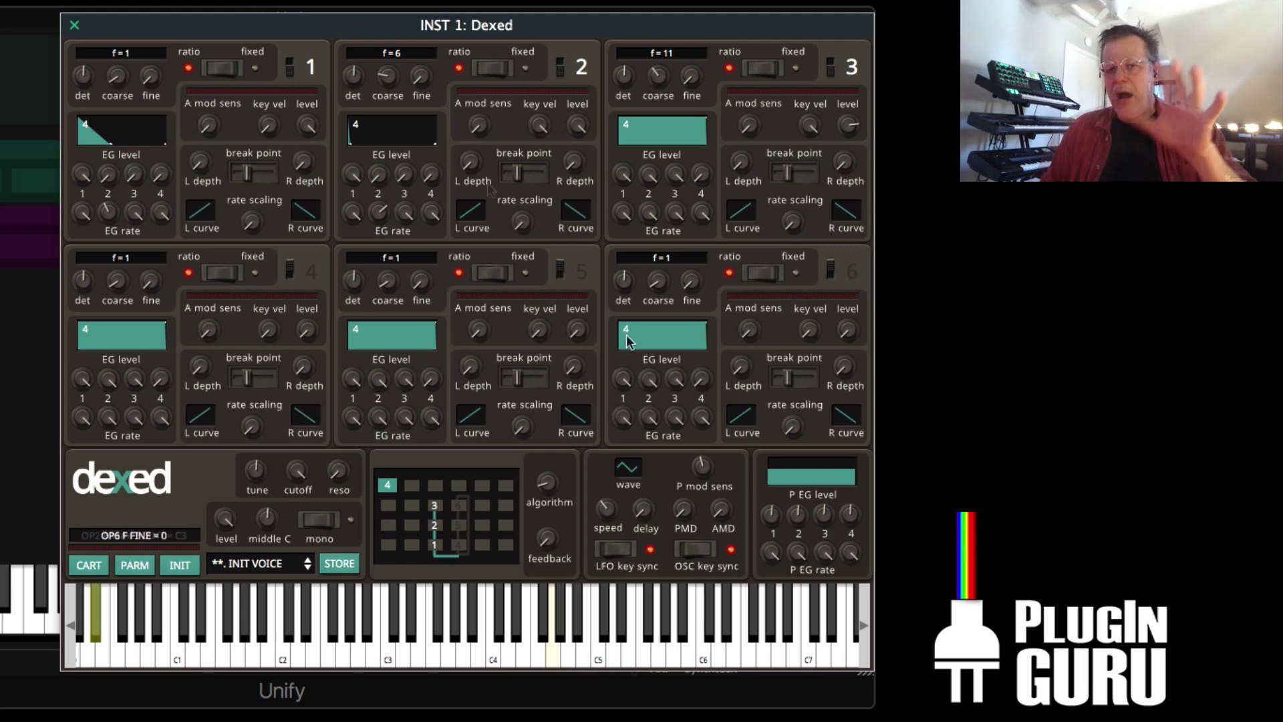
# - In Dexed's PARM settings, try Mark I and OPL Series engine resolutions, ending on Modern (24-bit)
pyautogui.click(136, 564)
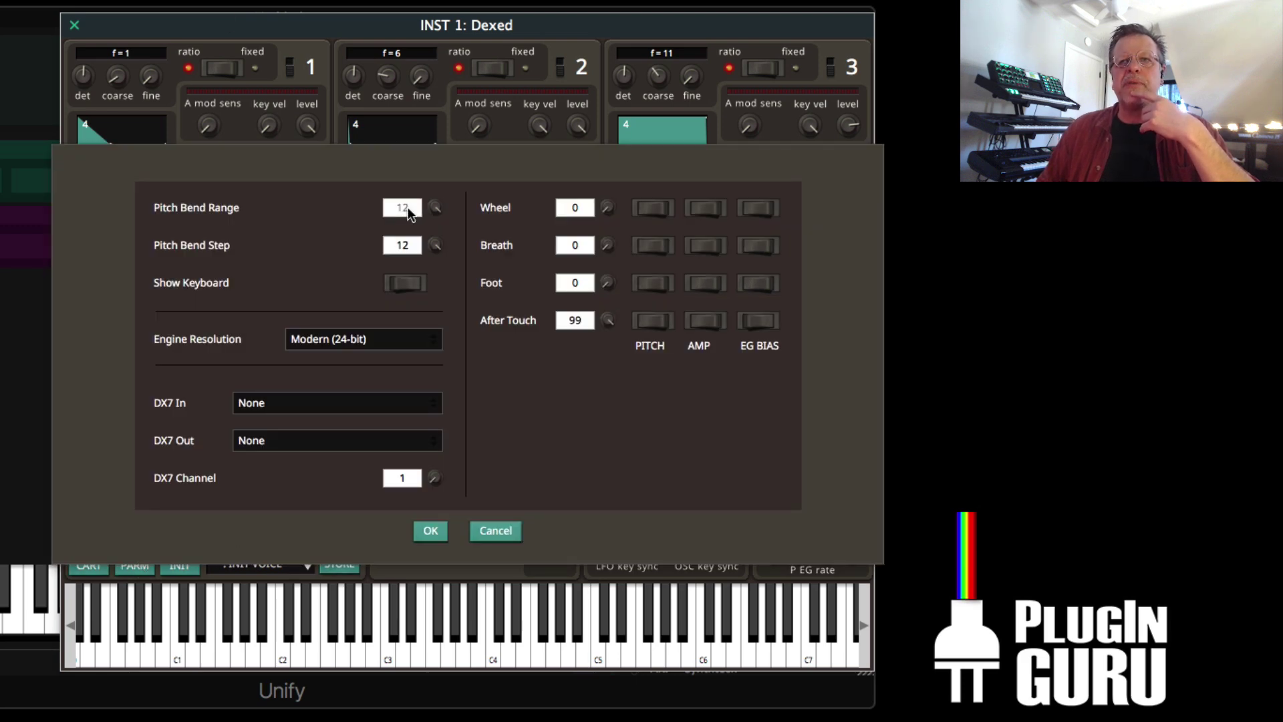
pyautogui.click(356, 342)
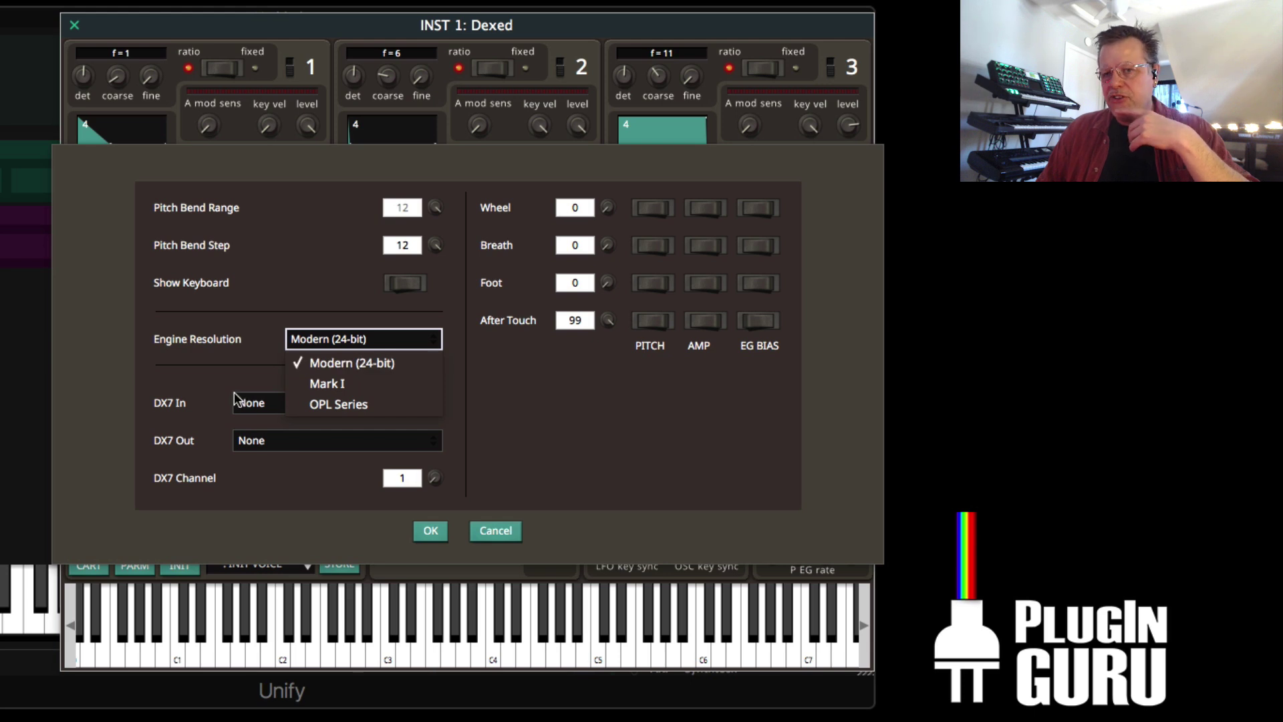
pyautogui.click(337, 364)
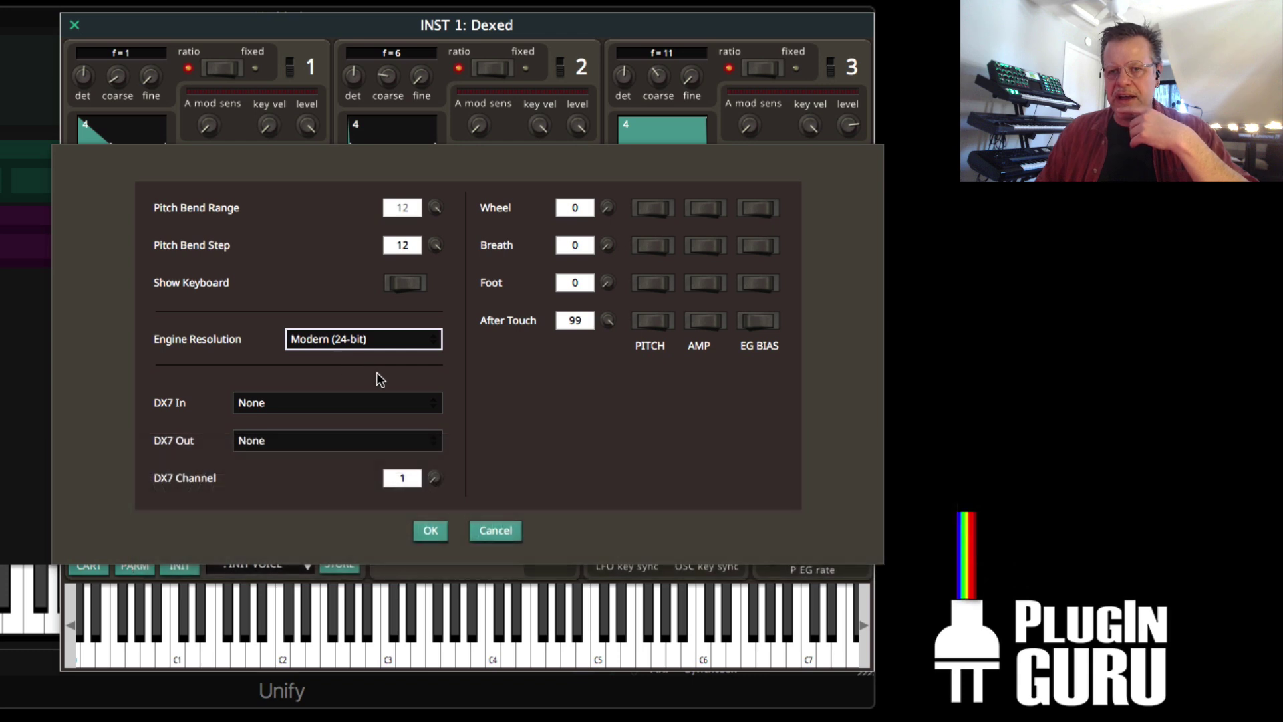
pyautogui.click(354, 339)
pyautogui.click(346, 376)
pyautogui.click(343, 339)
pyautogui.click(348, 404)
pyautogui.click(355, 341)
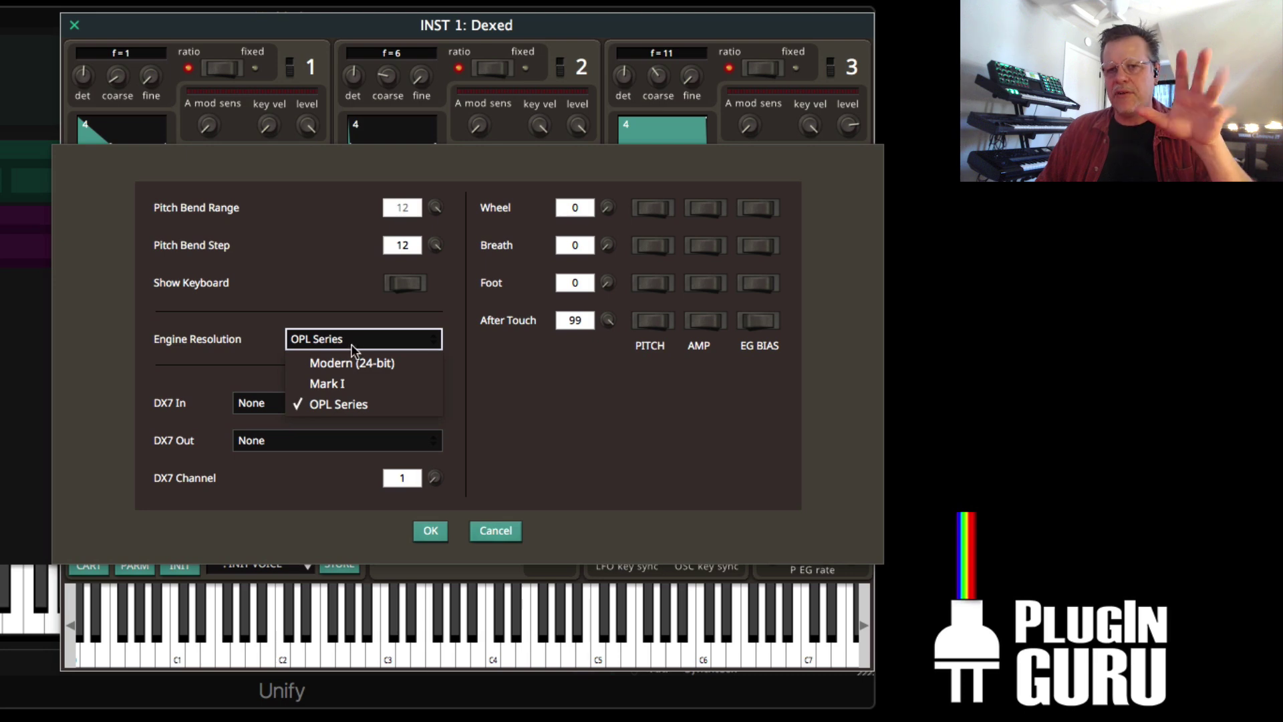
pyautogui.click(365, 361)
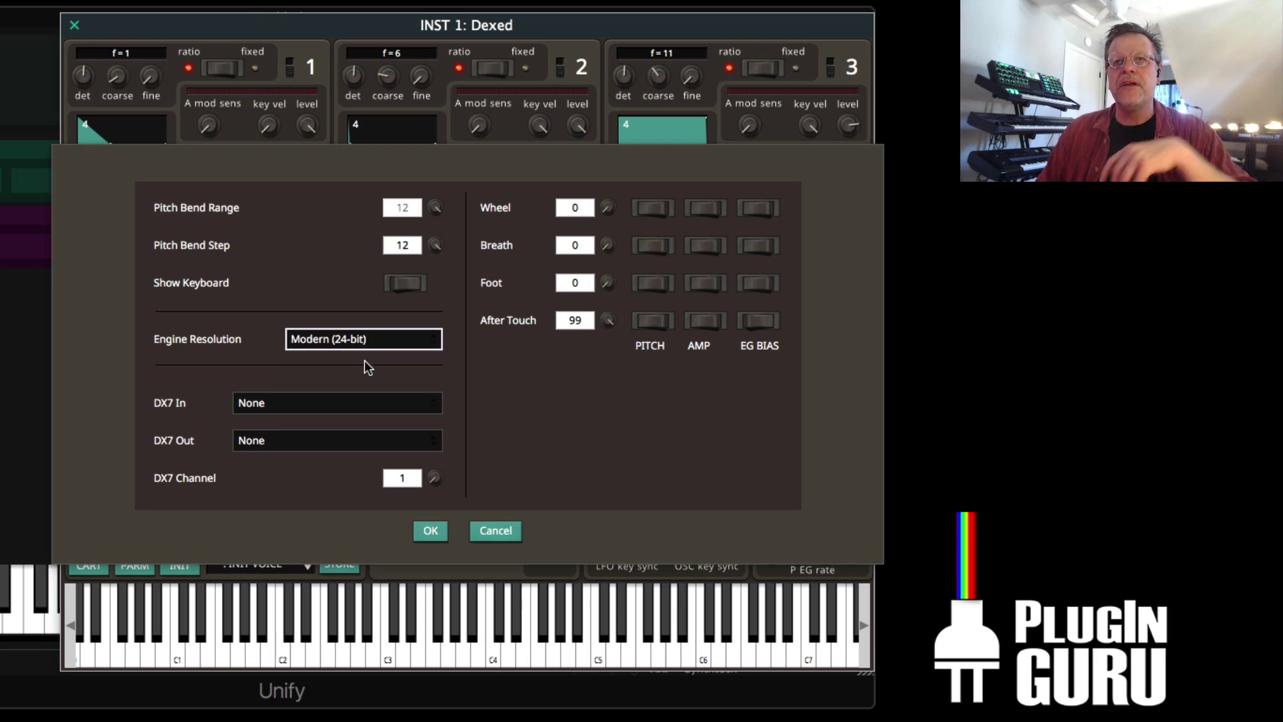
# - Confirm the settings and drag the DX7_AllTheWeb folder onto the desktop
pyautogui.click(431, 533)
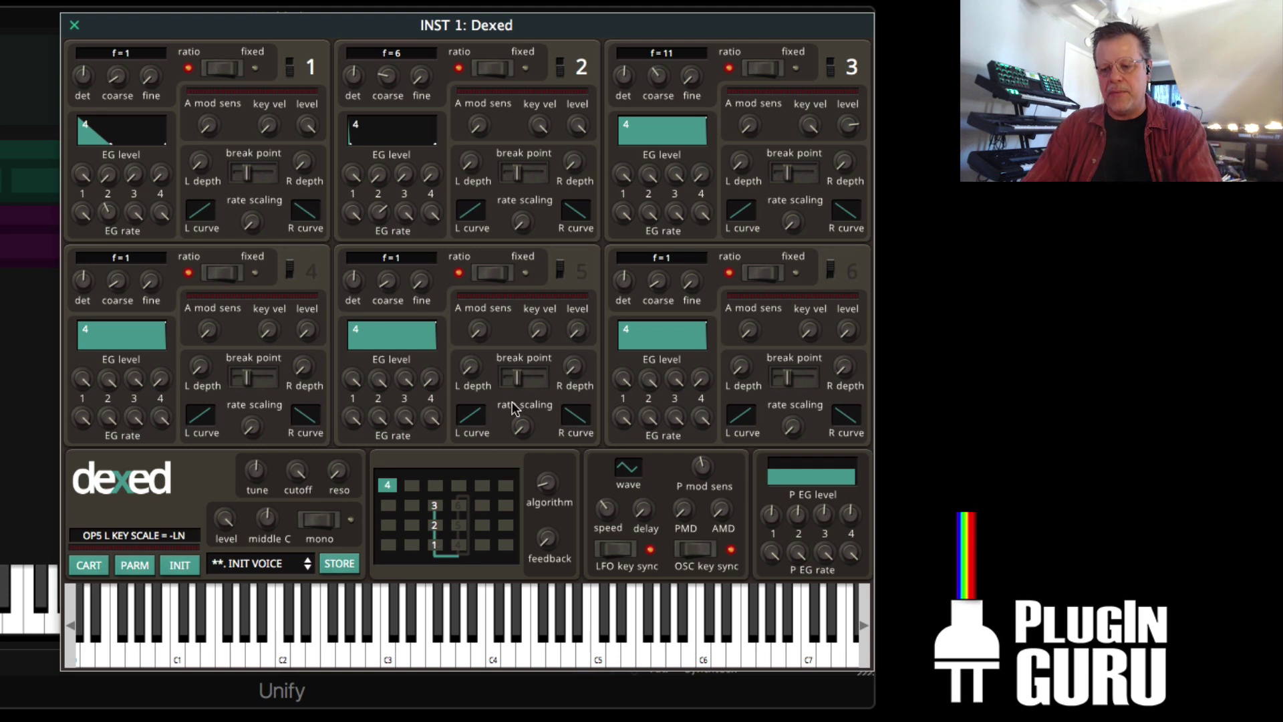
pyautogui.moveTo(401, 373)
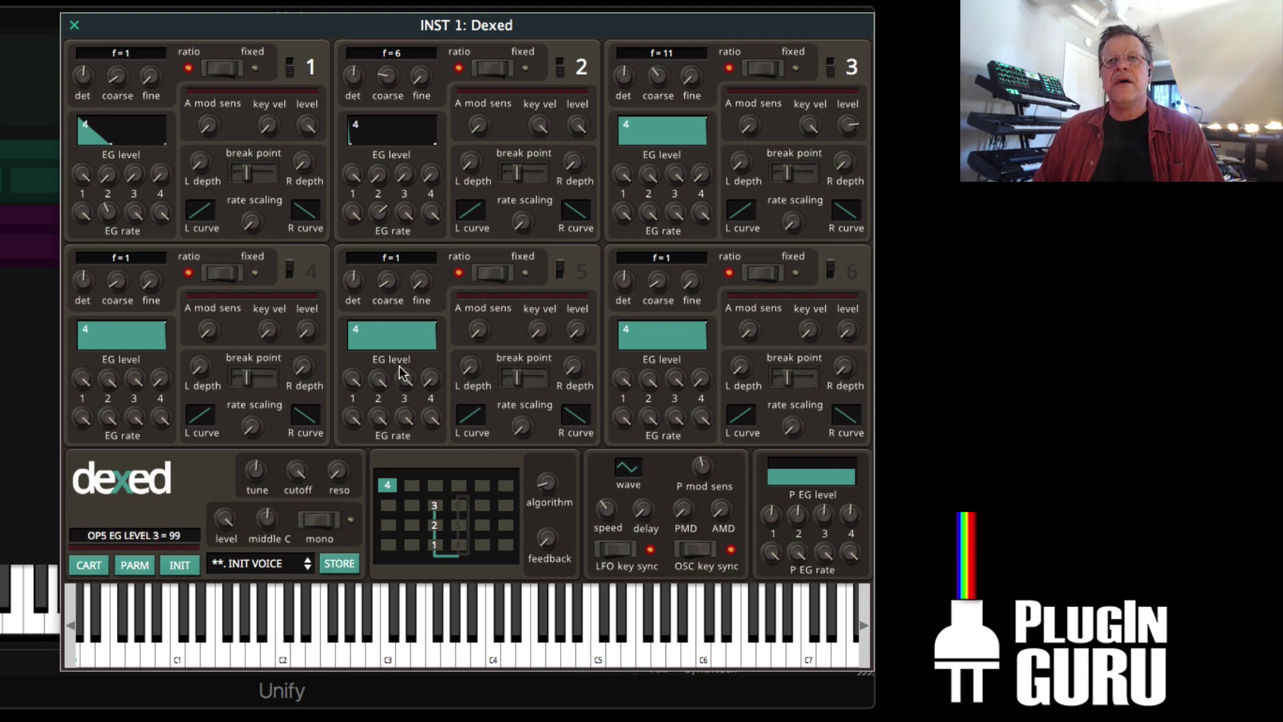
pyautogui.click(91, 565)
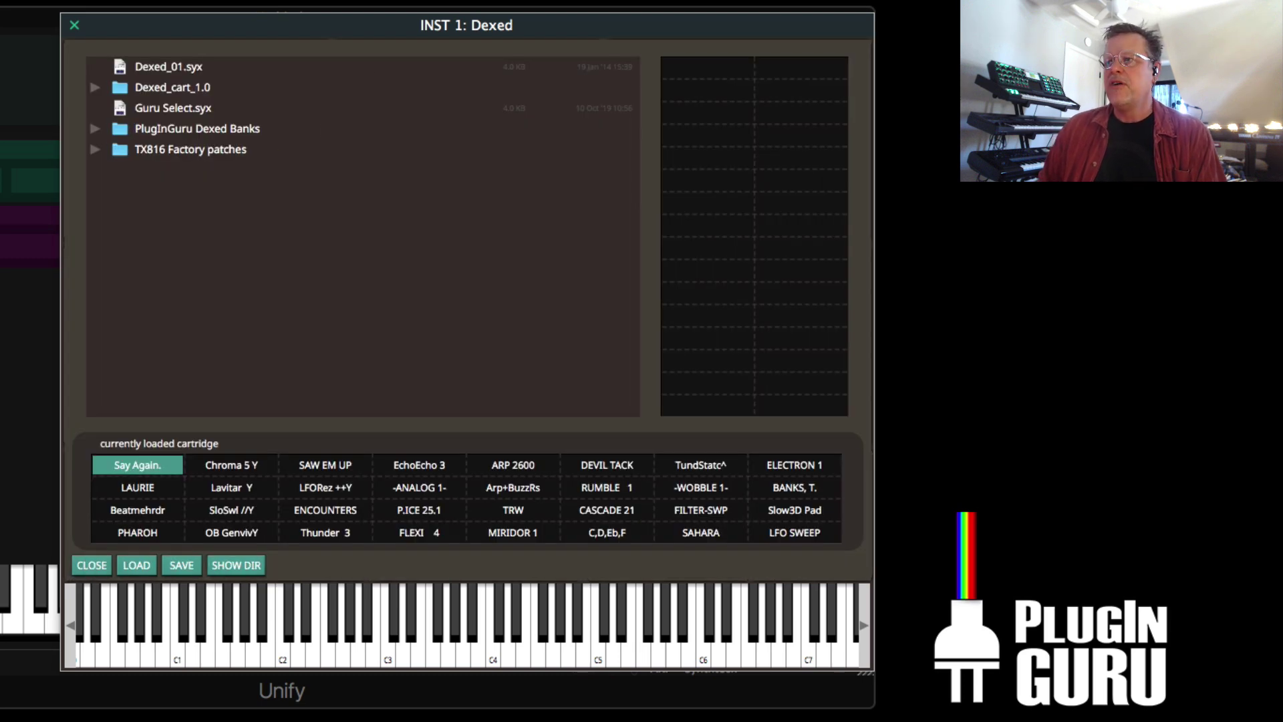
pyautogui.moveTo(1201, 663); pyautogui.dragTo(1123, 375)
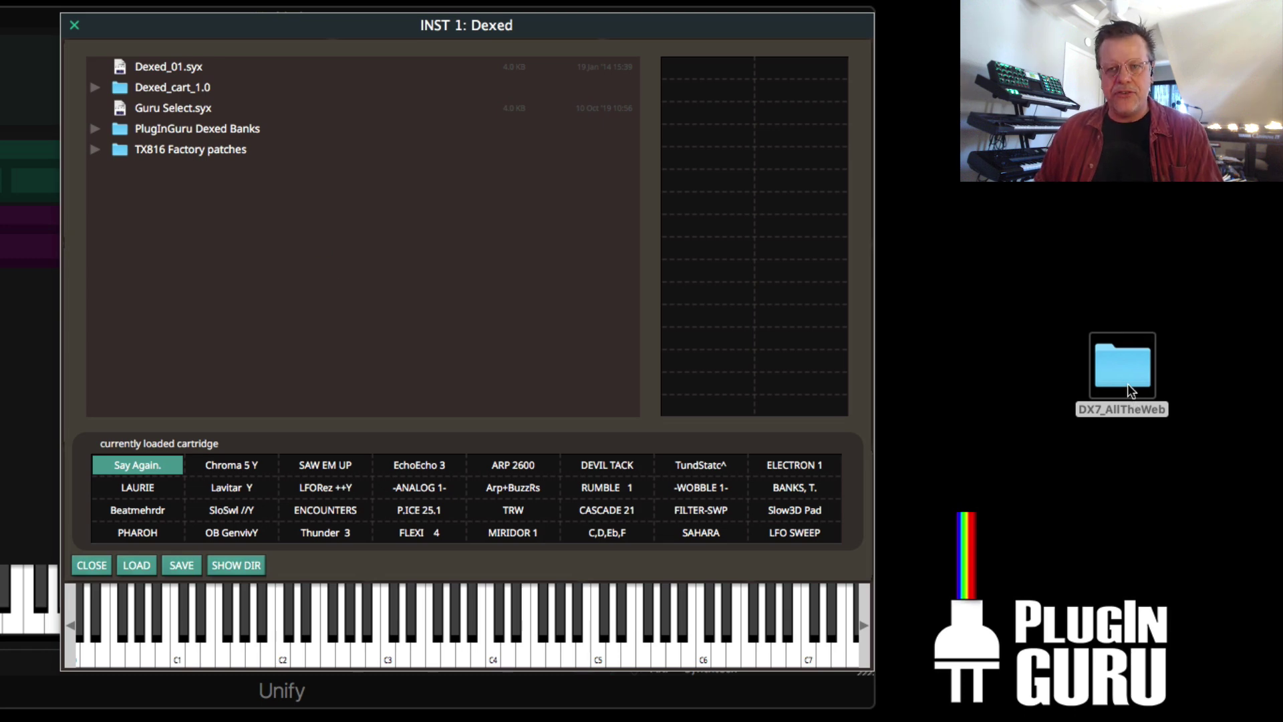
# - Move DX7_AllTheWeb into Dexed's Cartridges folder on disk
pyautogui.click(246, 568)
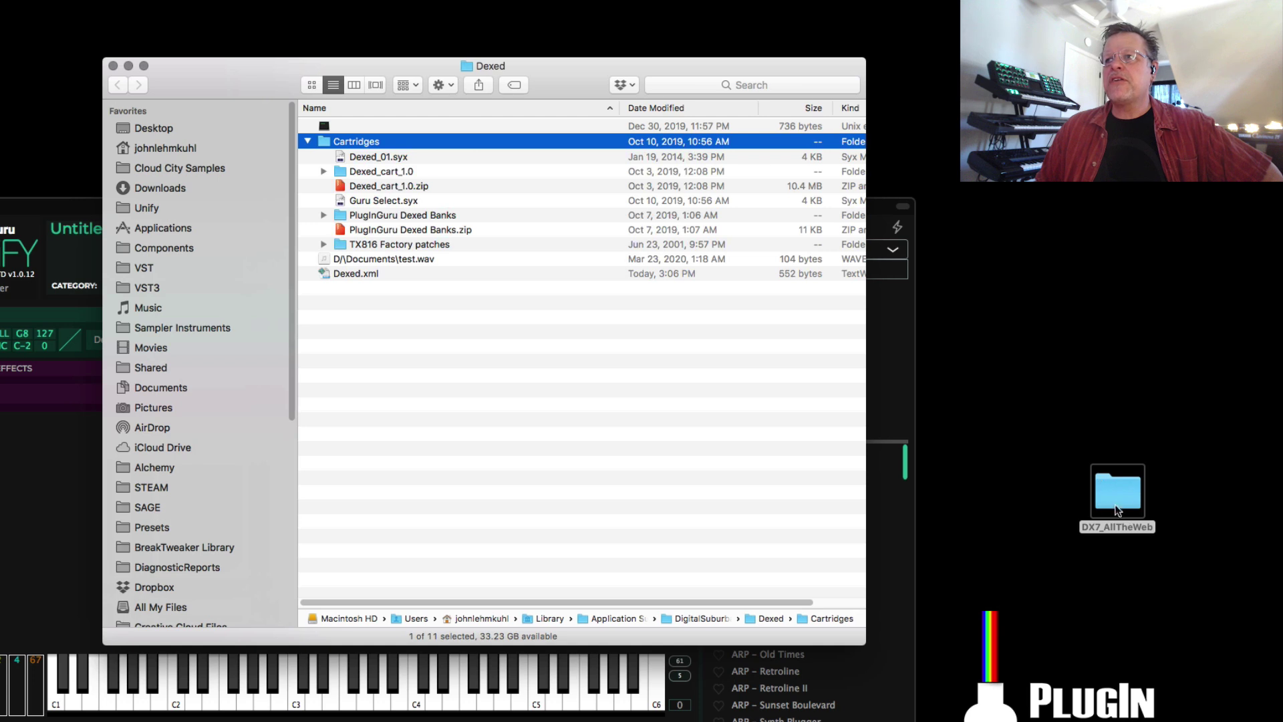
pyautogui.moveTo(1112, 505); pyautogui.dragTo(418, 377)
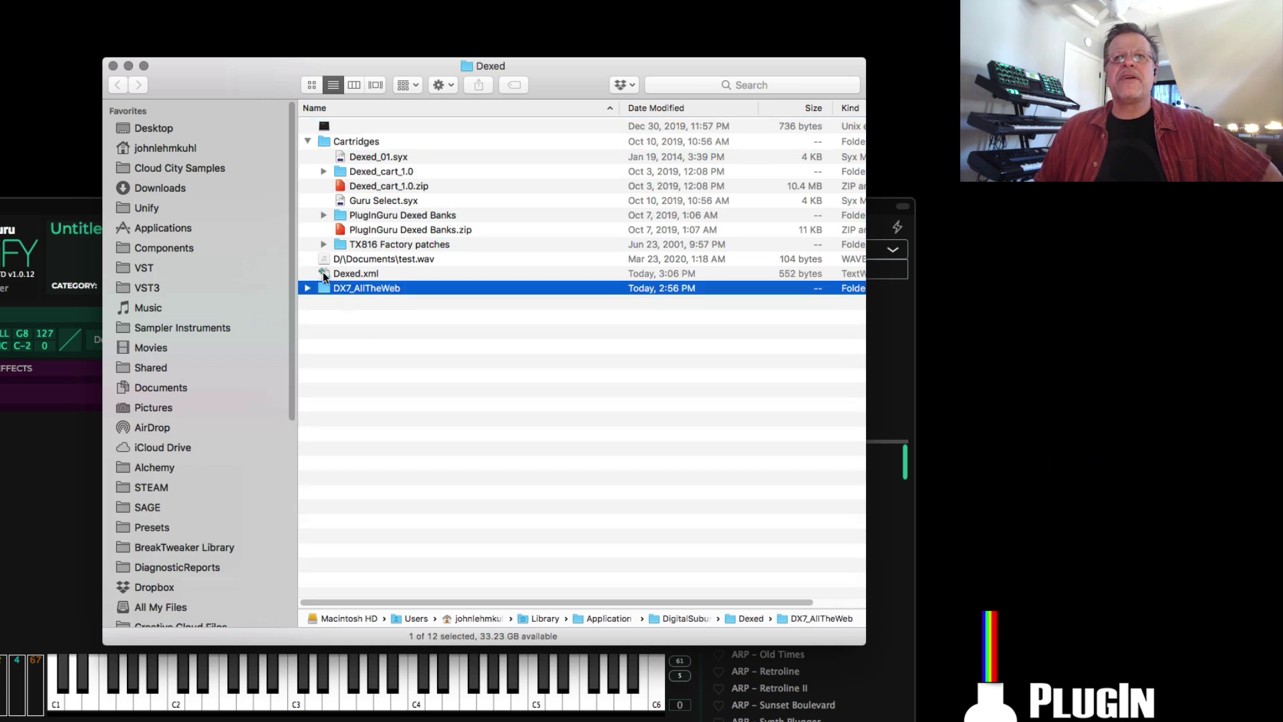
pyautogui.moveTo(326, 284); pyautogui.dragTo(352, 148)
# - Replace the layer's instrument with a fresh Dexed from Unify Standard > Instruments, placing its editor over Unify
pyautogui.click(113, 65)
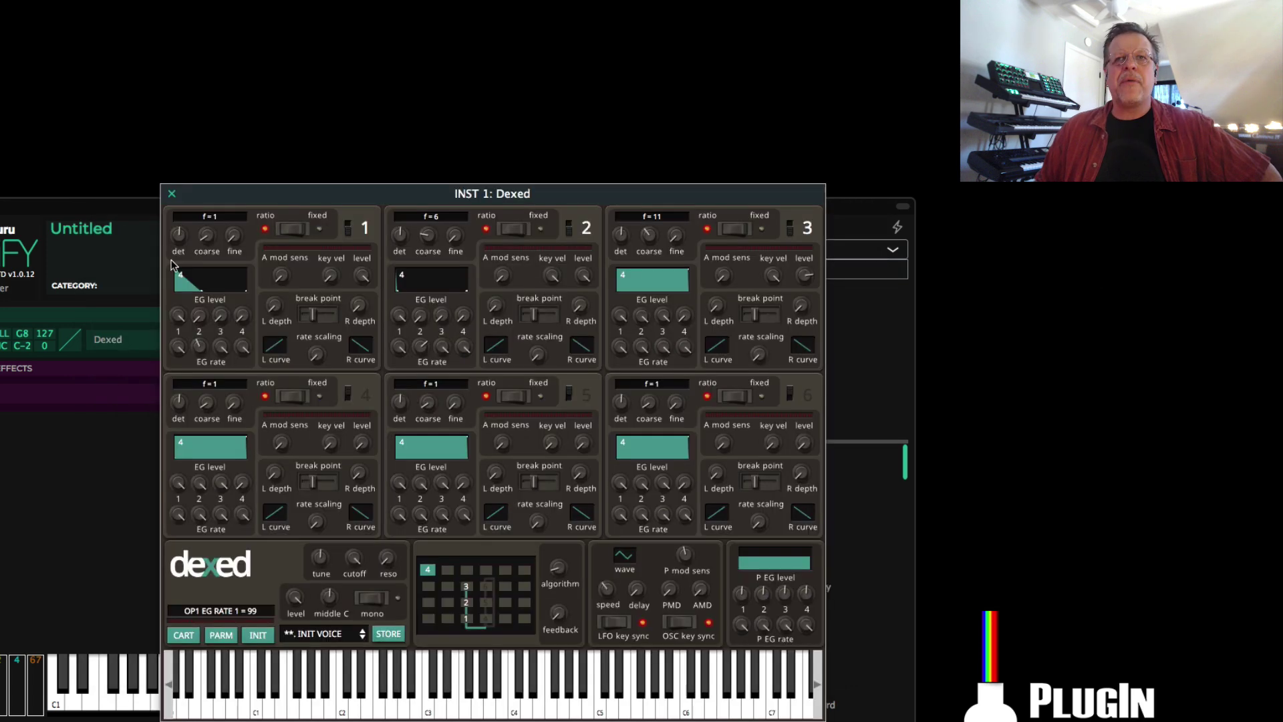
pyautogui.click(172, 193)
pyautogui.click(191, 340)
pyautogui.moveTo(261, 352)
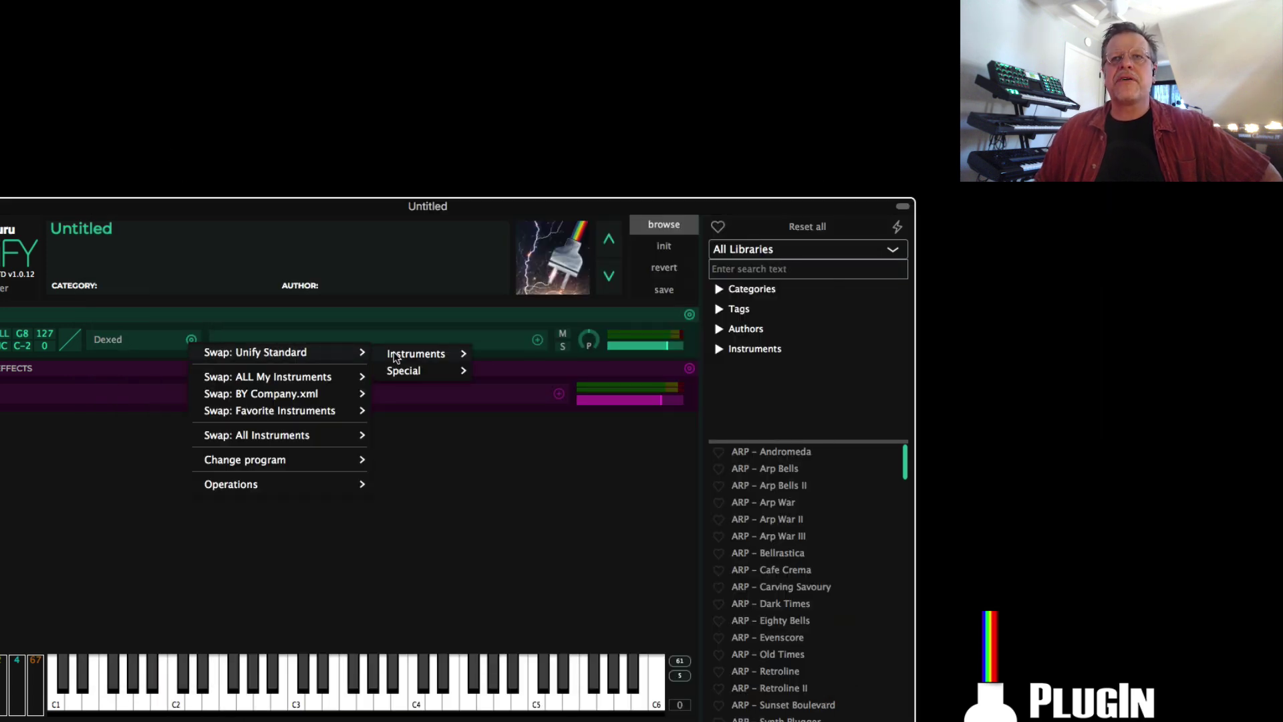
pyautogui.moveTo(409, 355)
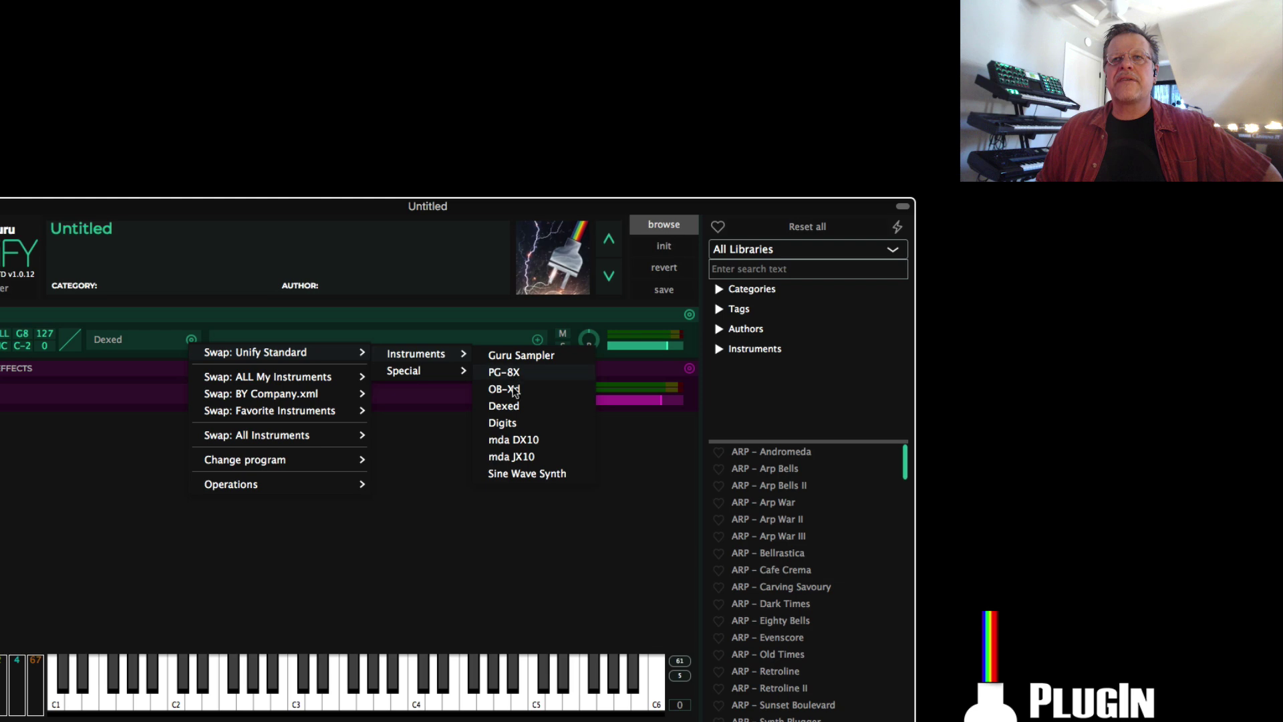
pyautogui.click(514, 408)
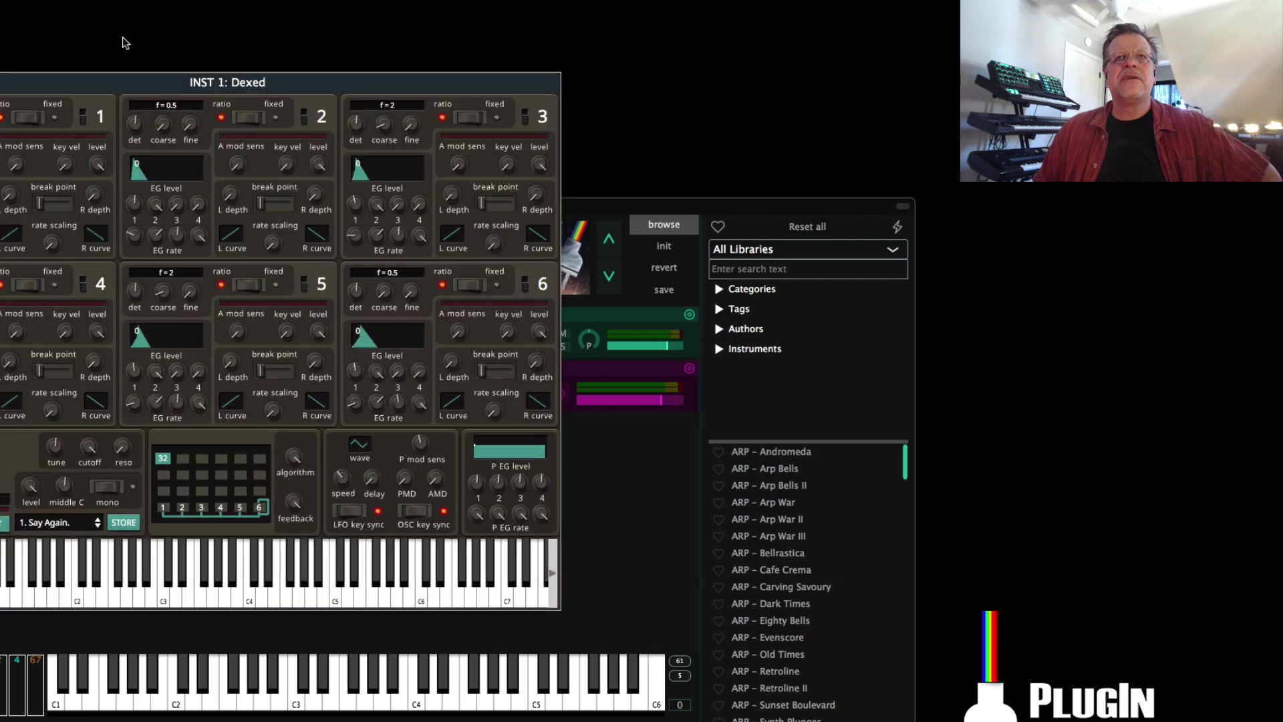
pyautogui.moveTo(136, 77); pyautogui.dragTo(464, 199)
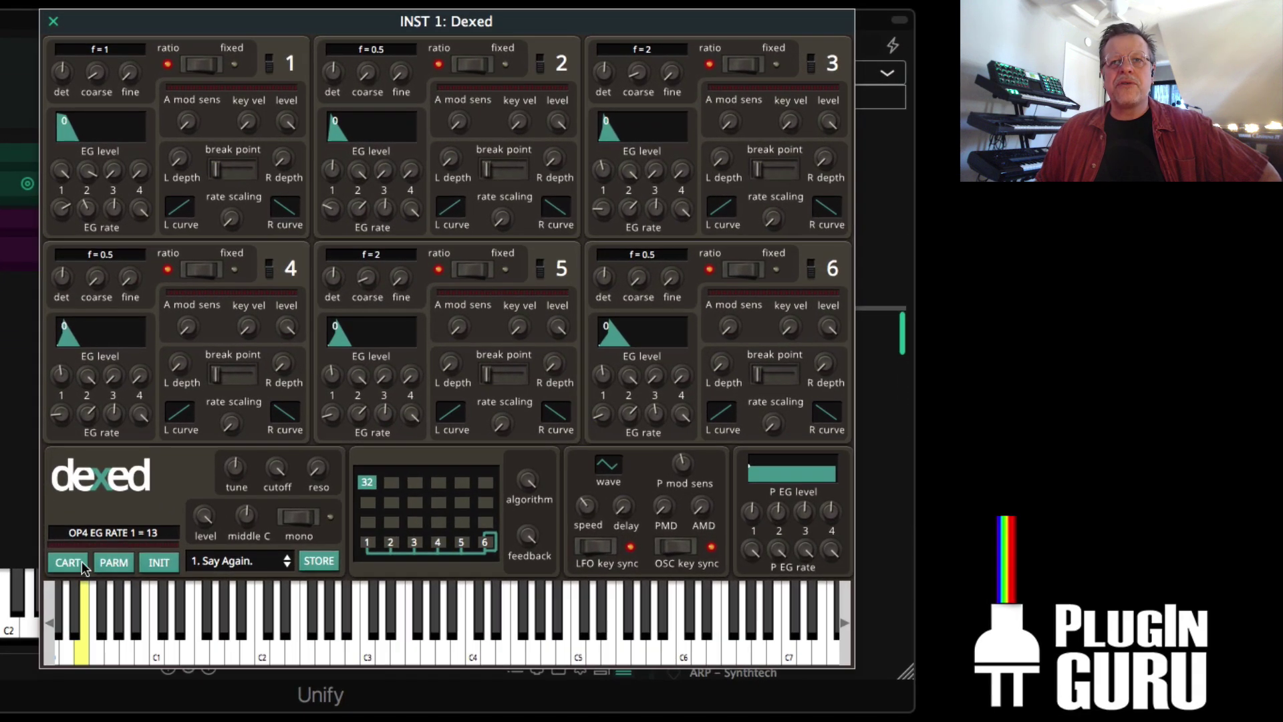
# - In the cartridge browser, expand DX7_AllTheWeb's Big Mamma > 10 through 99 folder
pyautogui.click(68, 563)
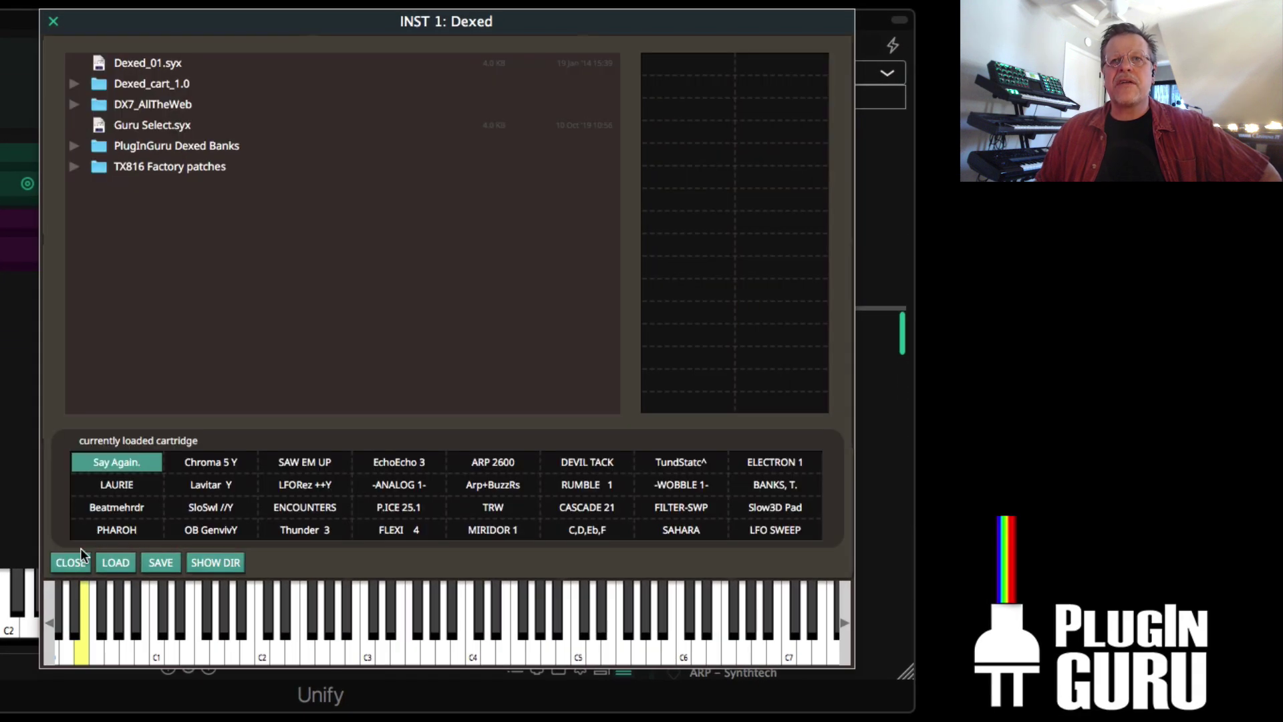
pyautogui.scroll(-5, 128, 140)
pyautogui.doubleClick(129, 137)
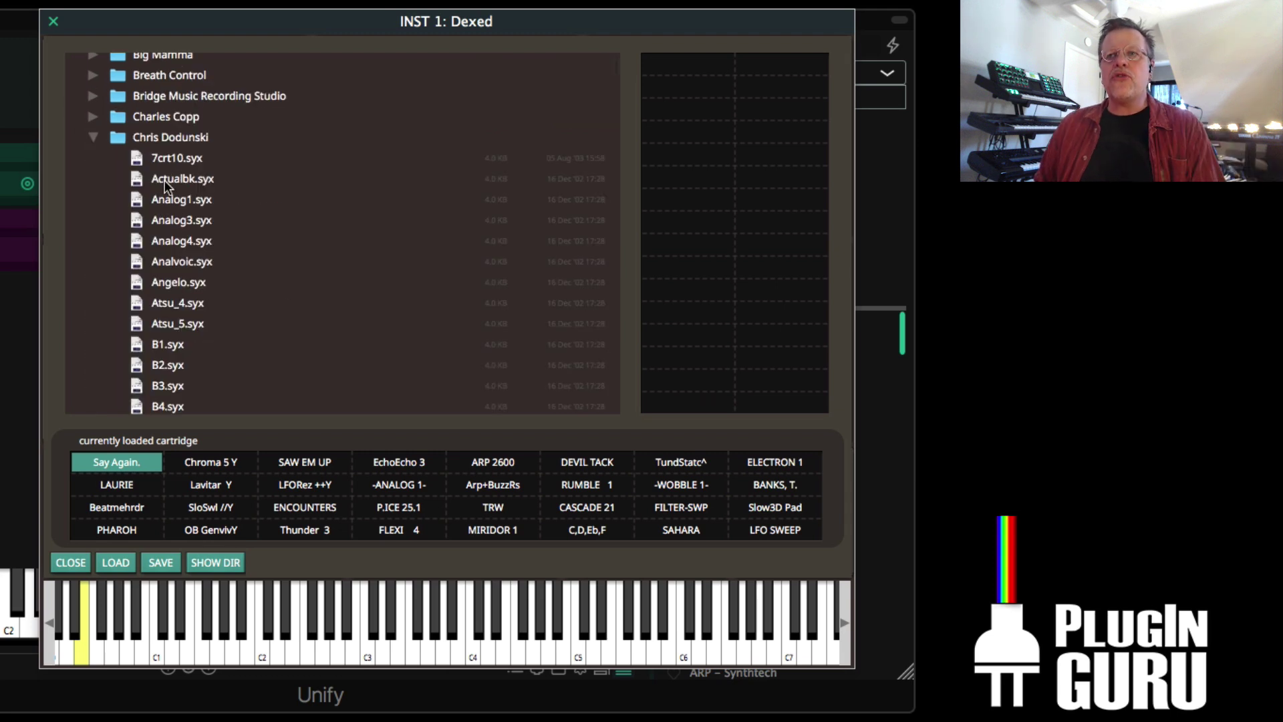
pyautogui.click(94, 137)
pyautogui.scroll(5, 115, 169)
pyautogui.click(75, 104)
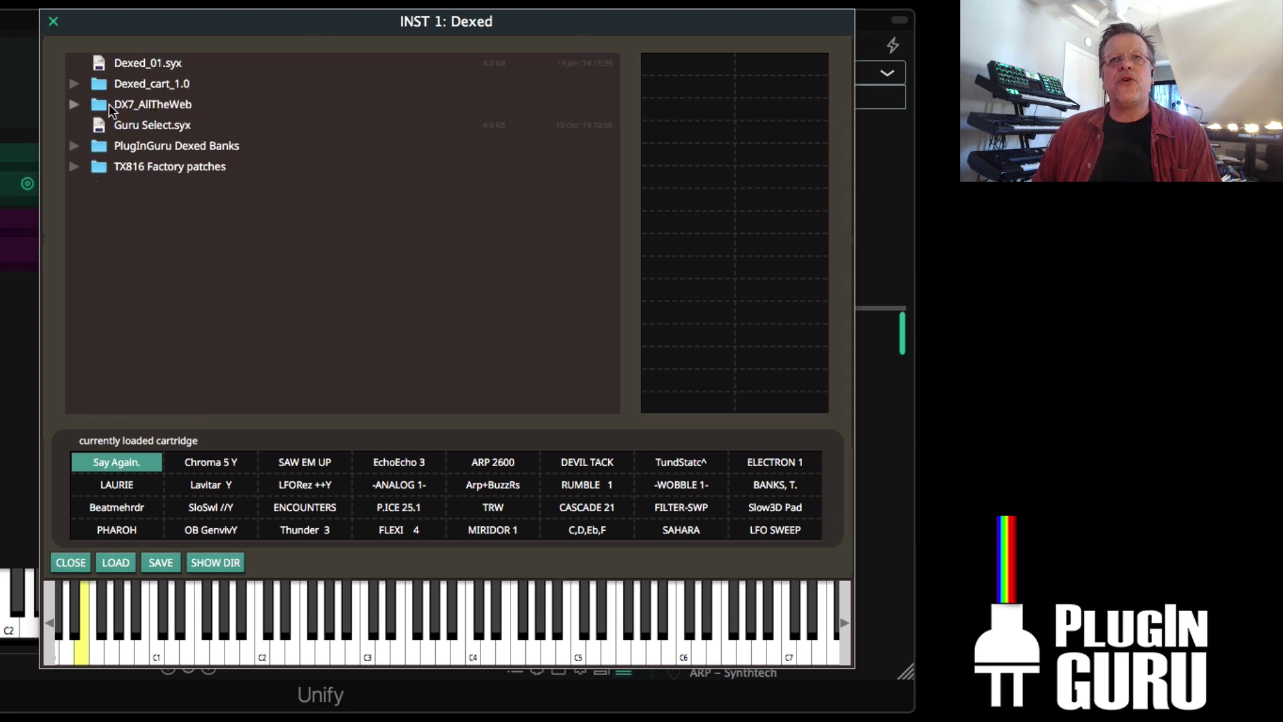
pyautogui.click(72, 102)
pyautogui.scroll(-1, 135, 183)
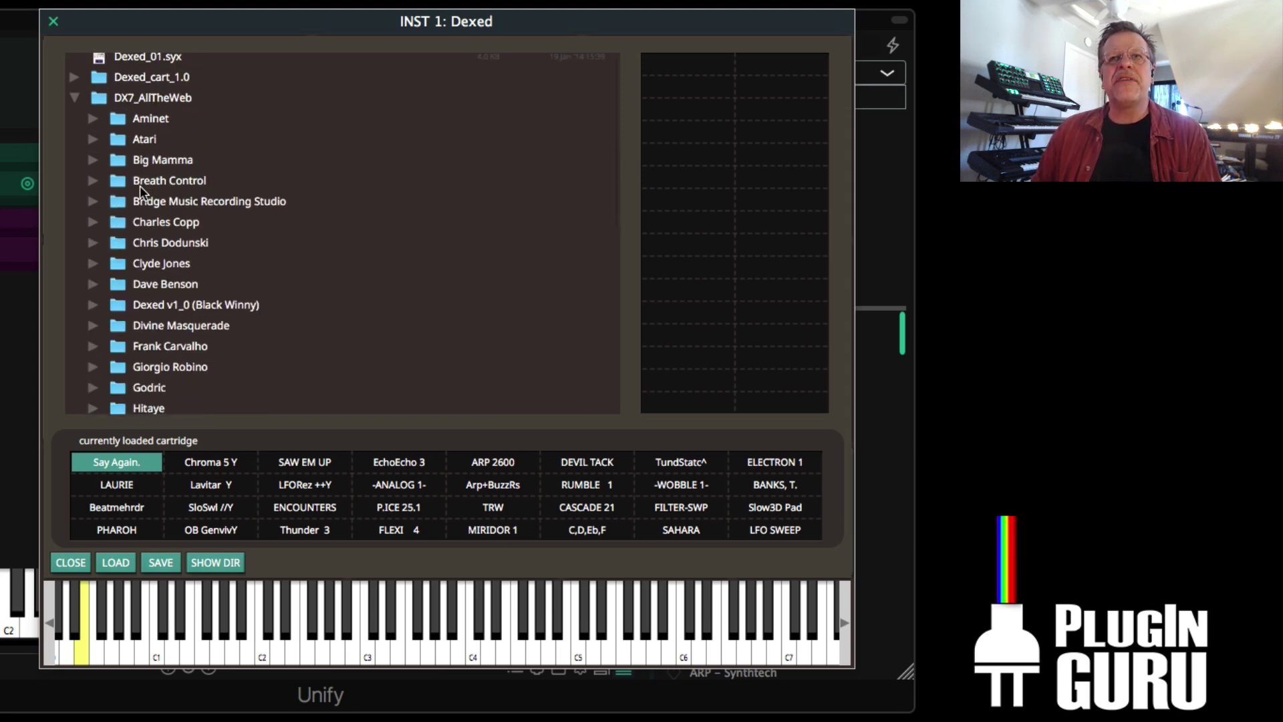
pyautogui.click(94, 160)
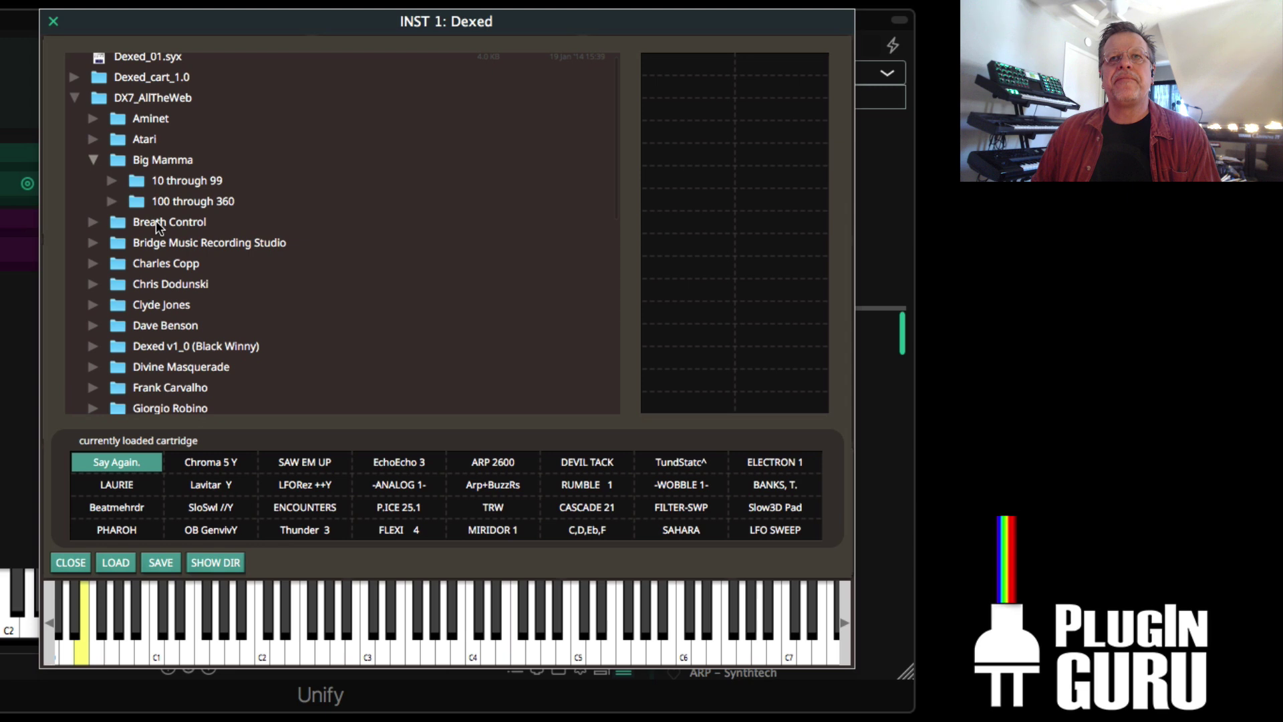
pyautogui.click(111, 181)
pyautogui.scroll(-2, 166, 226)
# - Preview the NEWFIL13, NEWFIL16 and Narfman2.syx cartridges, auditioning Narfman2's AnnaFATest patch
pyautogui.click(177, 179)
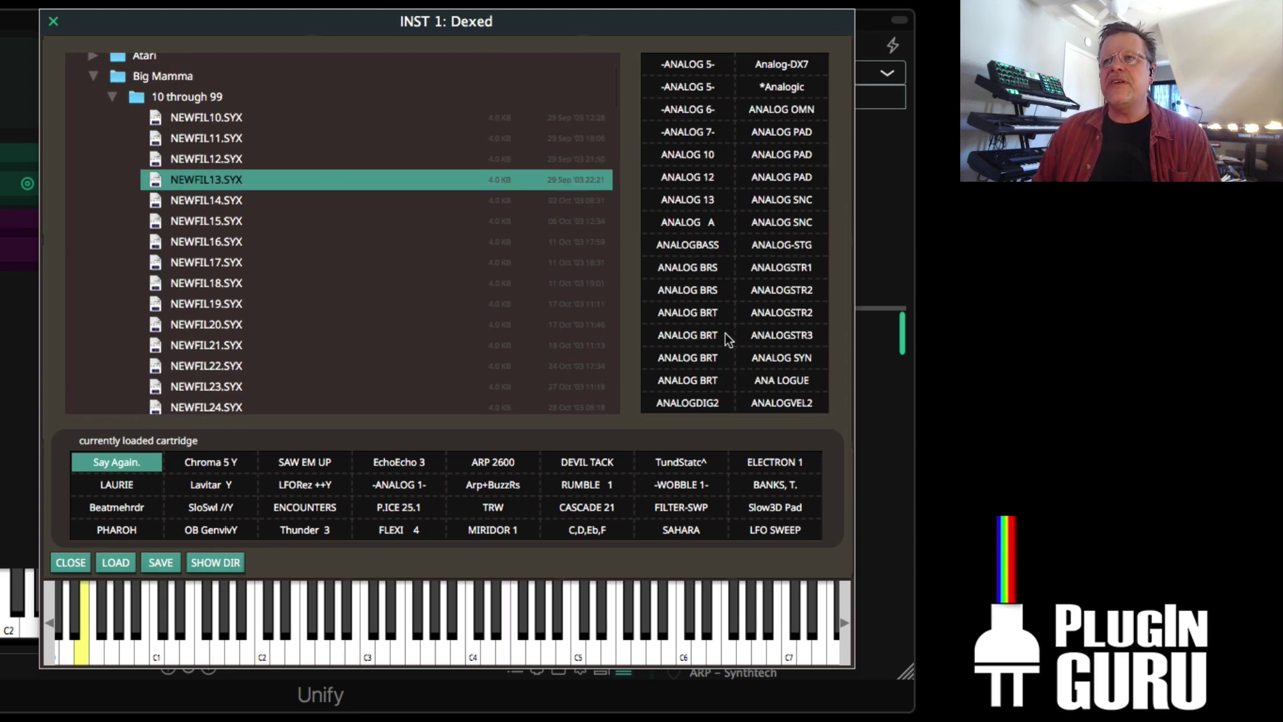
pyautogui.click(206, 247)
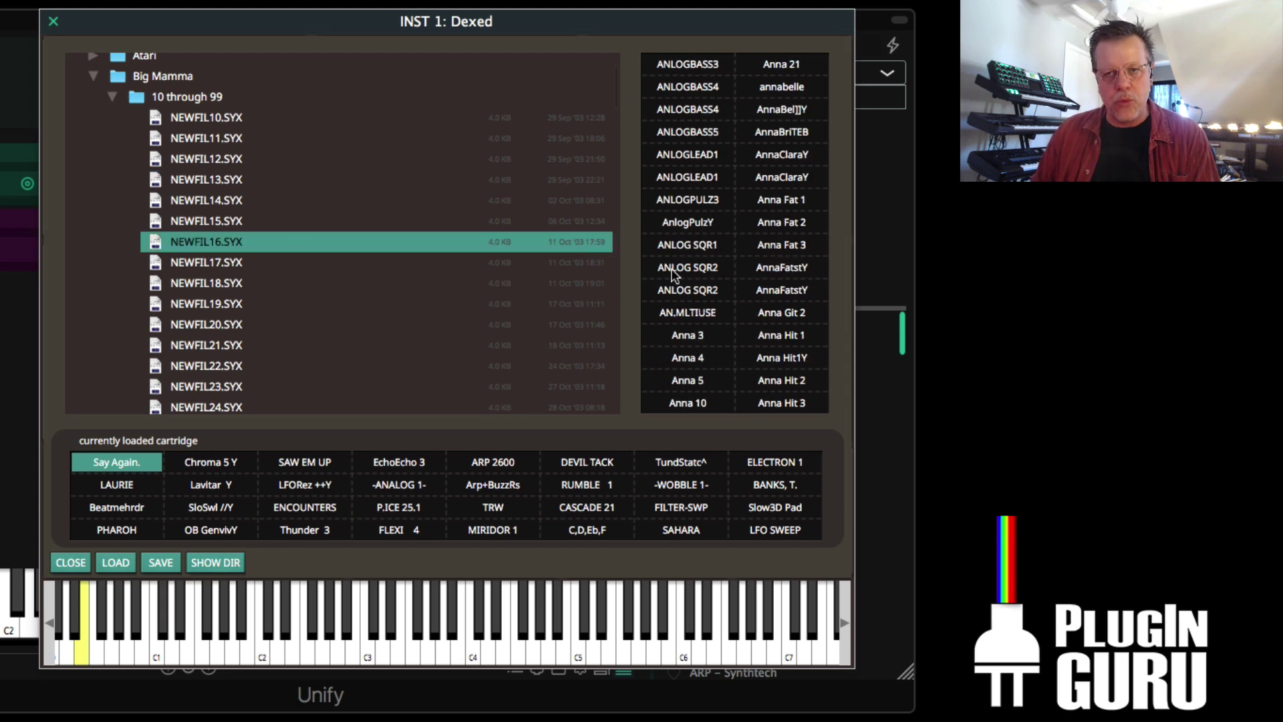
pyautogui.click(192, 330)
pyautogui.scroll(-20, 193, 330)
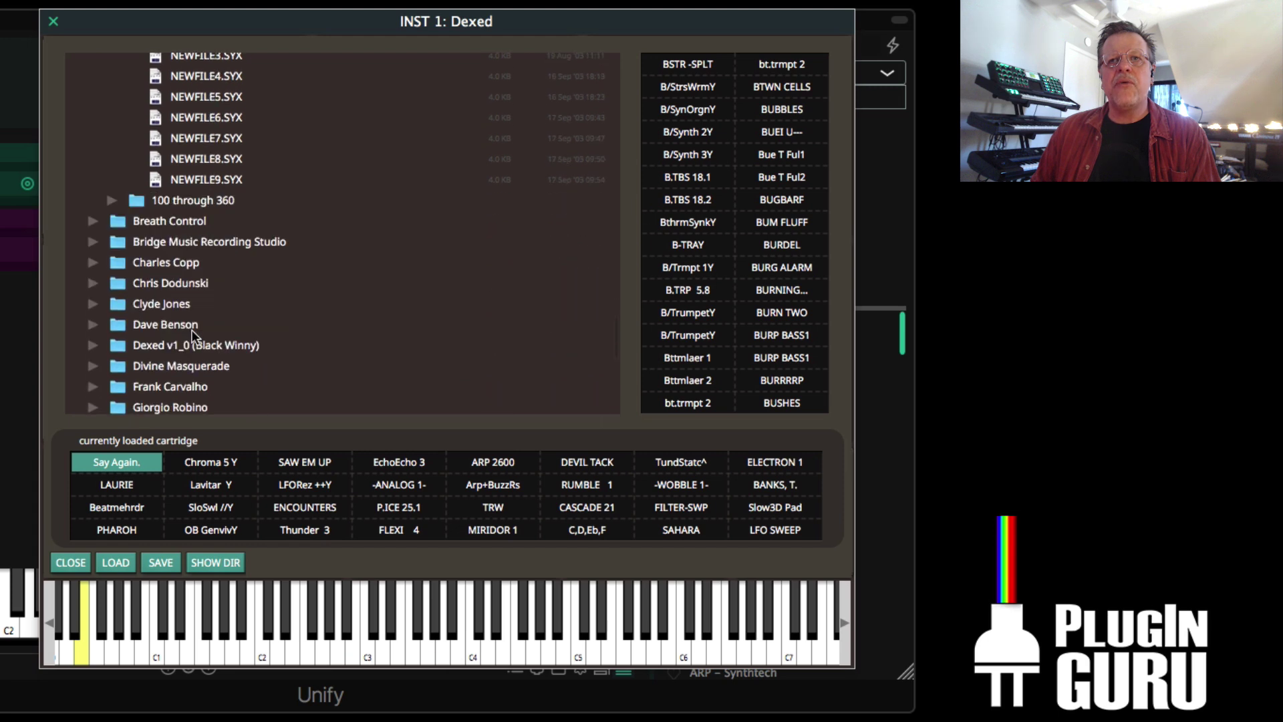
pyautogui.scroll(-6, 190, 330)
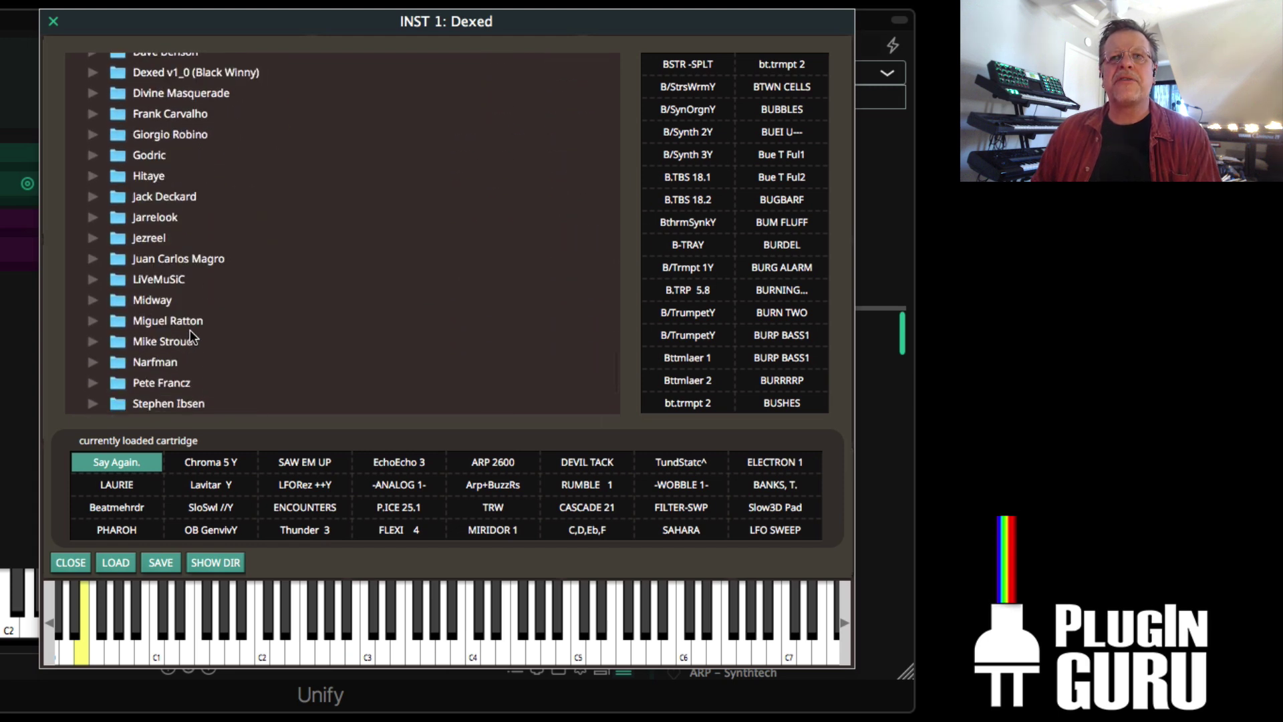
pyautogui.click(92, 319)
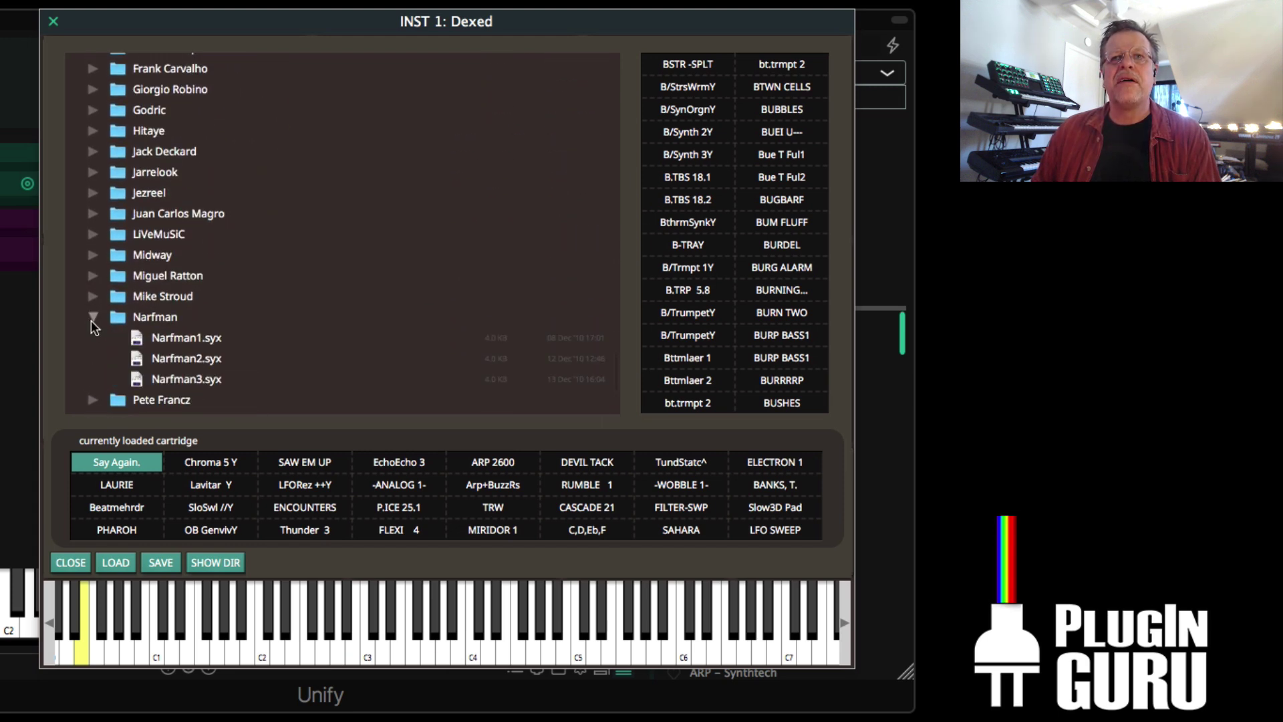
pyautogui.click(173, 356)
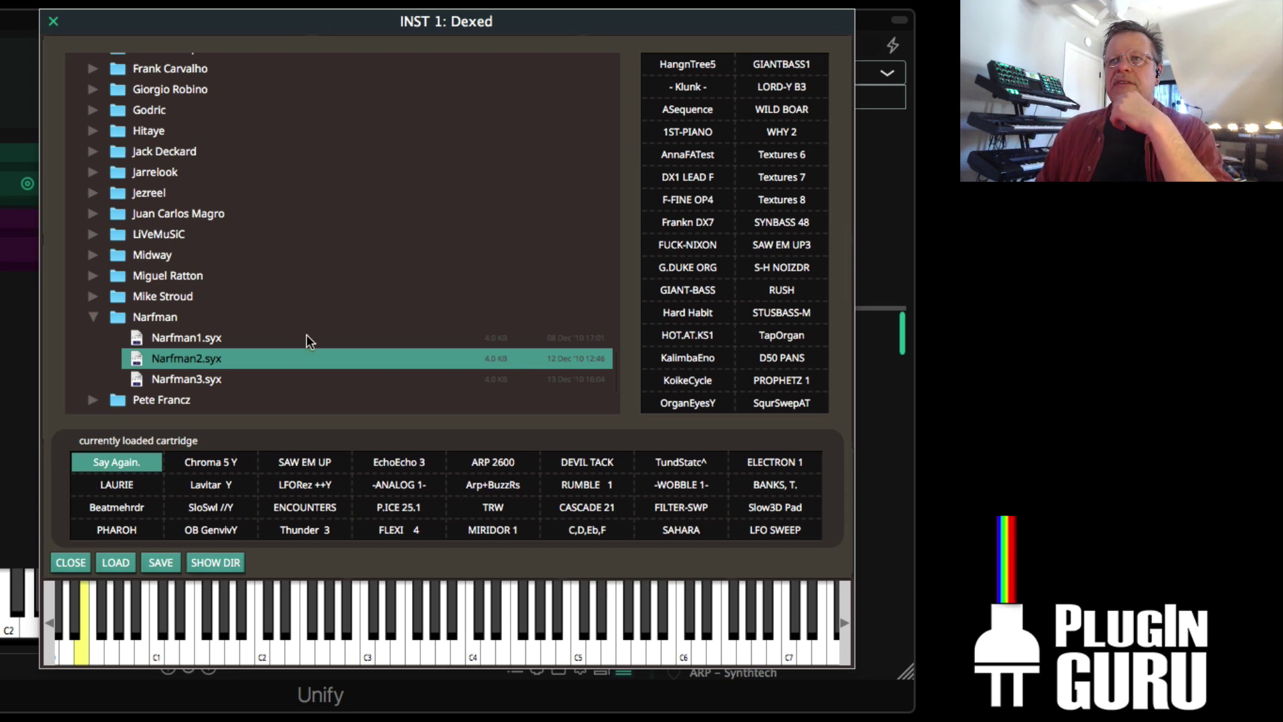
pyautogui.click(681, 157)
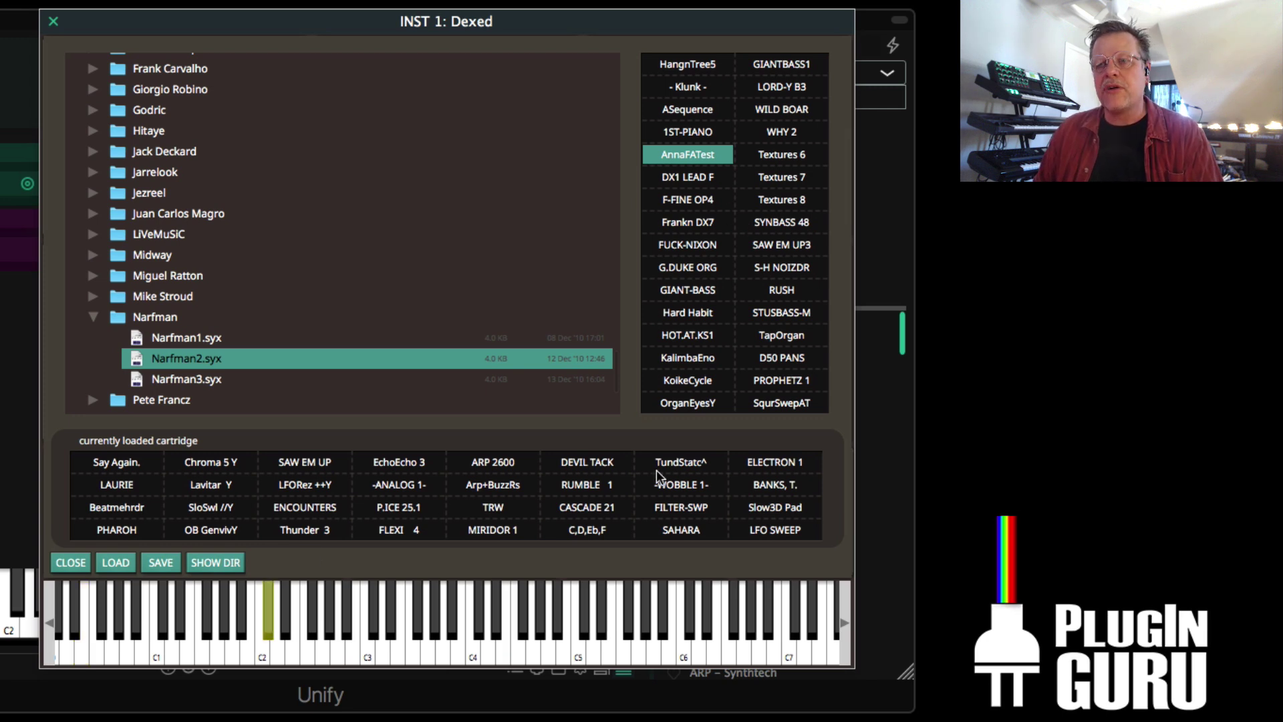
# - Load Narfman2.syx and audition patches like DX1 LEAD F, MKS70 PAD4, ANALOG MW and TytAzBrsMW
pyautogui.doubleClick(177, 359)
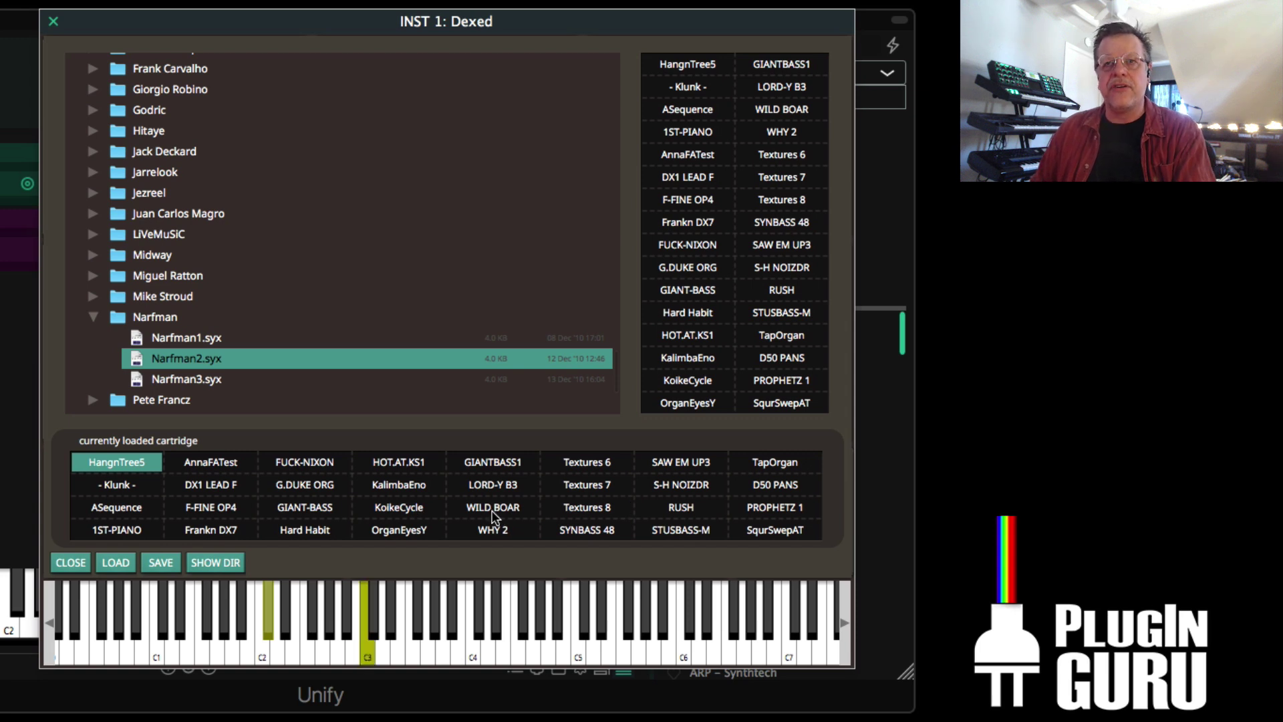
pyautogui.click(211, 486)
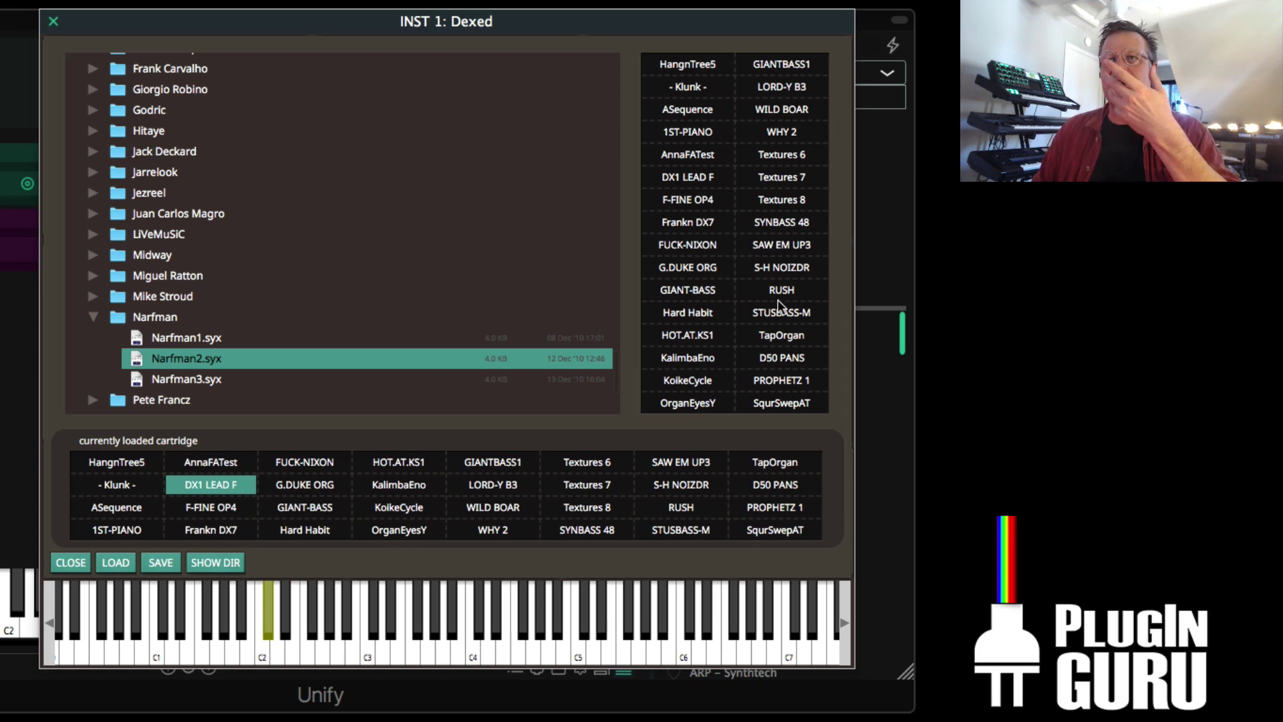
pyautogui.click(222, 378)
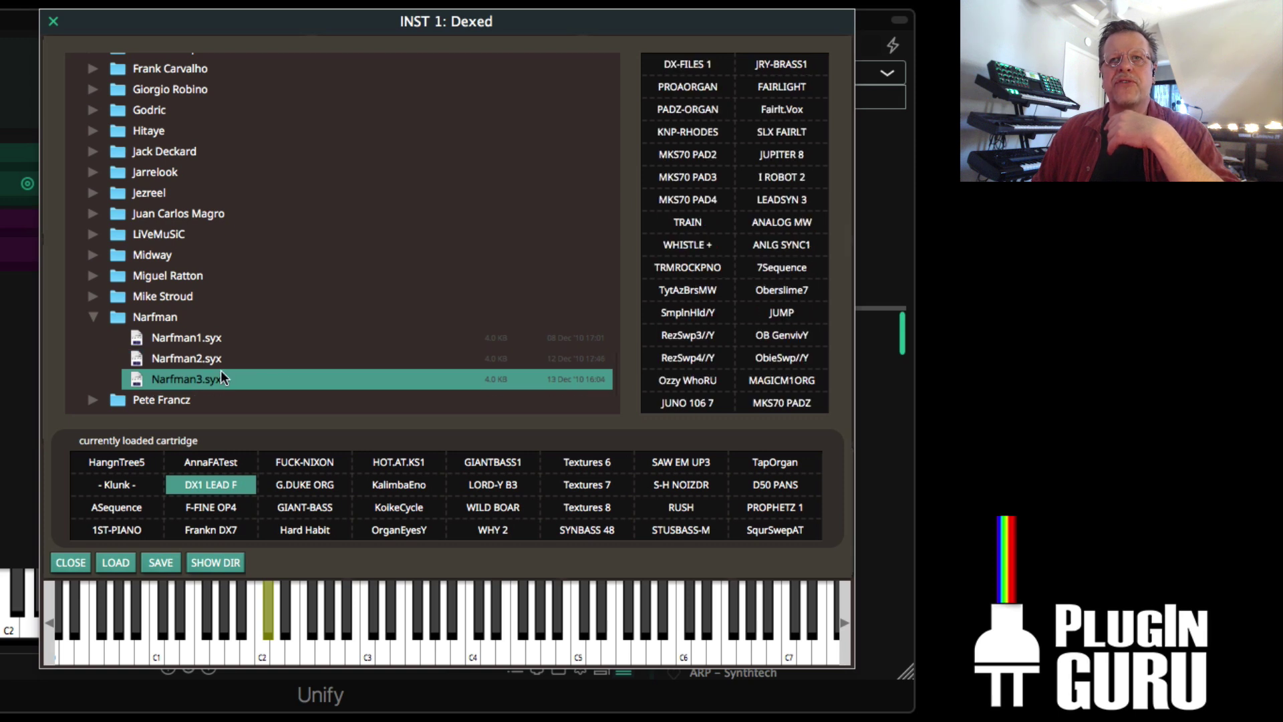
pyautogui.click(699, 204)
pyautogui.click(788, 223)
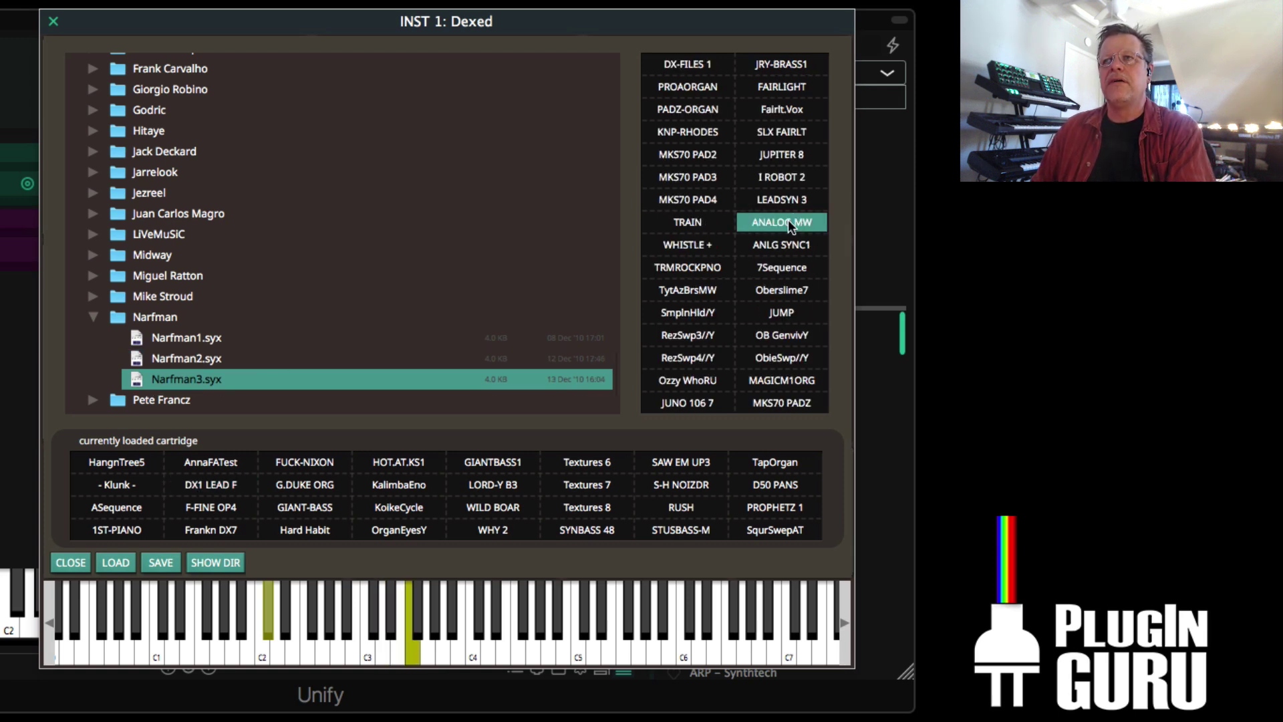
pyautogui.click(691, 290)
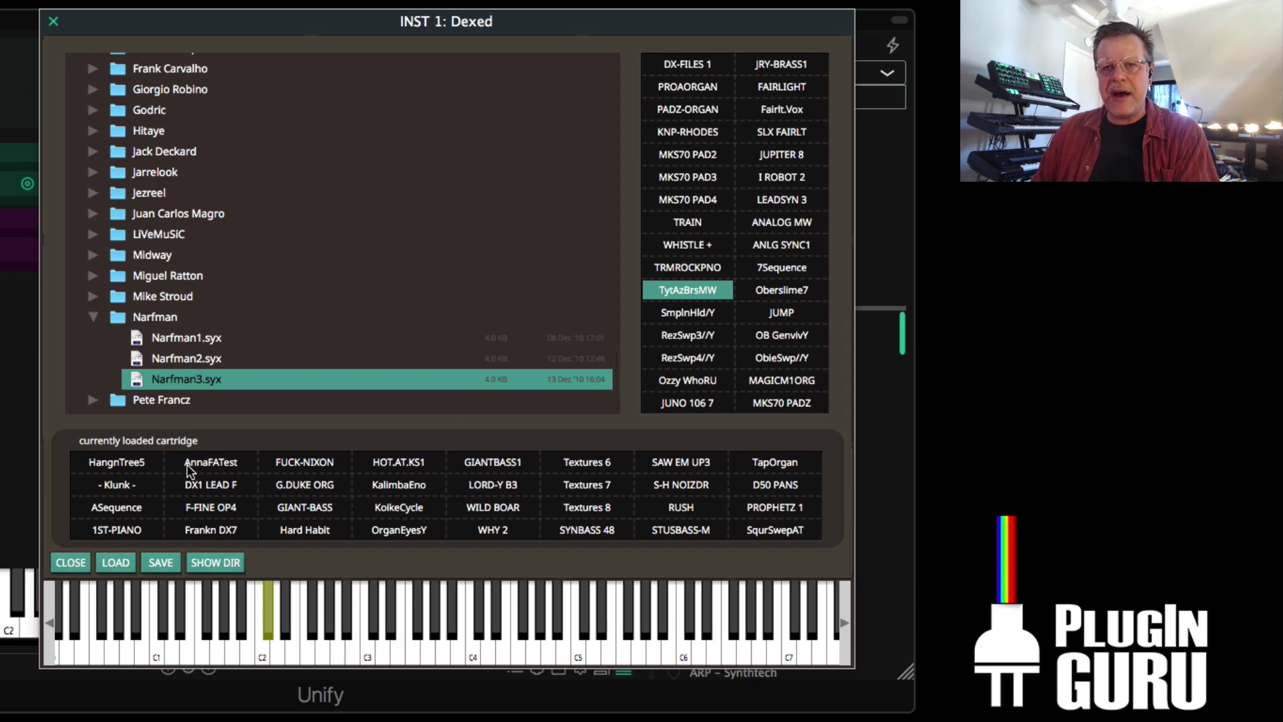
pyautogui.click(111, 461)
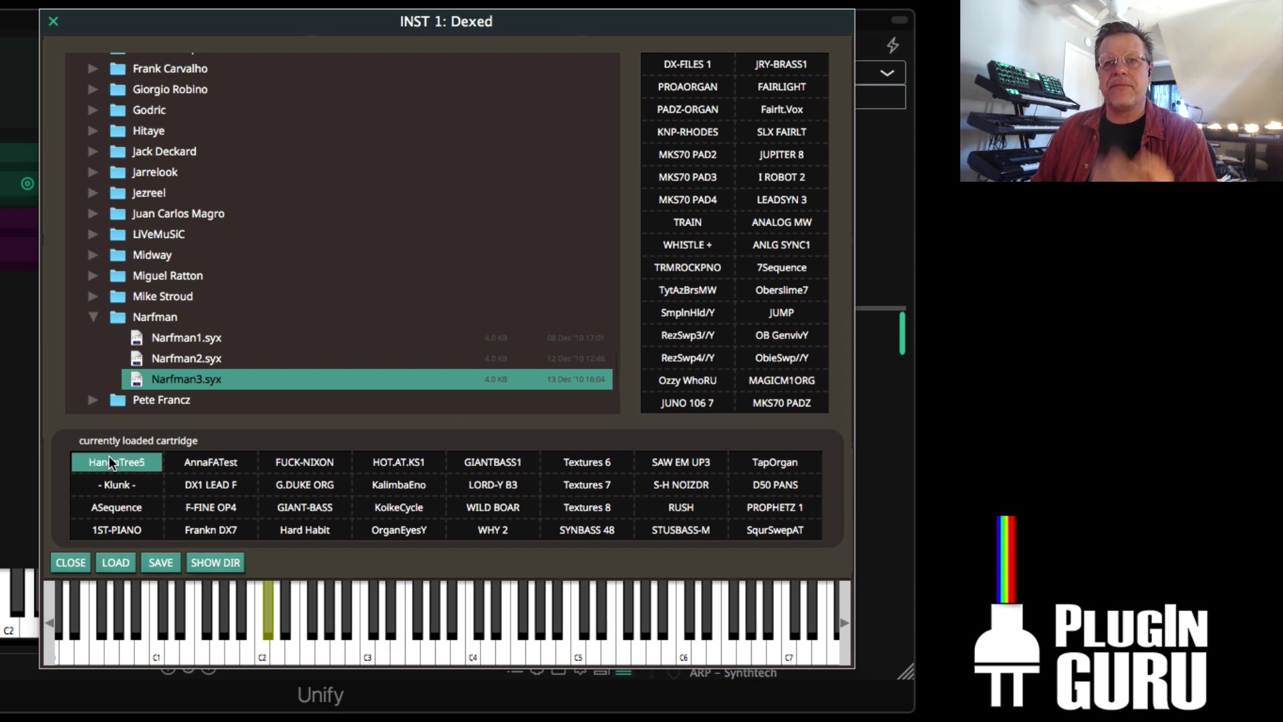
pyautogui.click(215, 465)
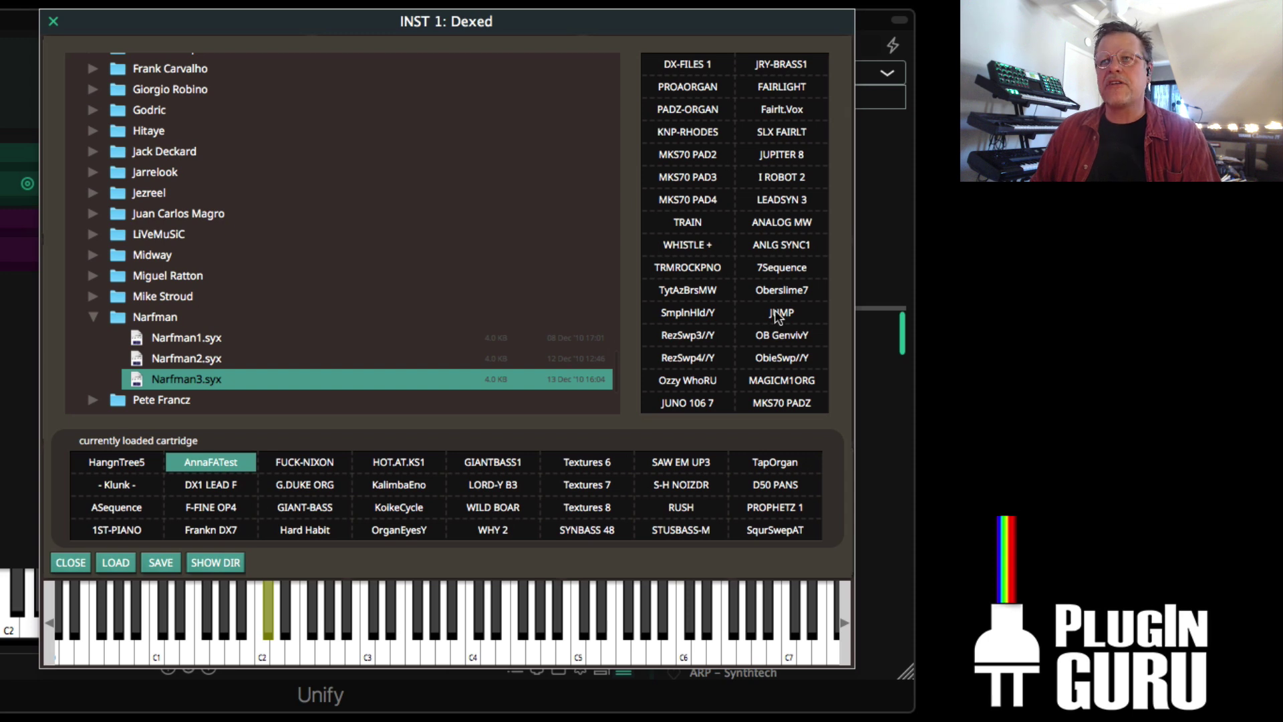
# - Browse Stephen Ibsen's instrument > guitar folder and preview the GUITAR01.SYX bank
pyautogui.scroll(-3, 138, 299)
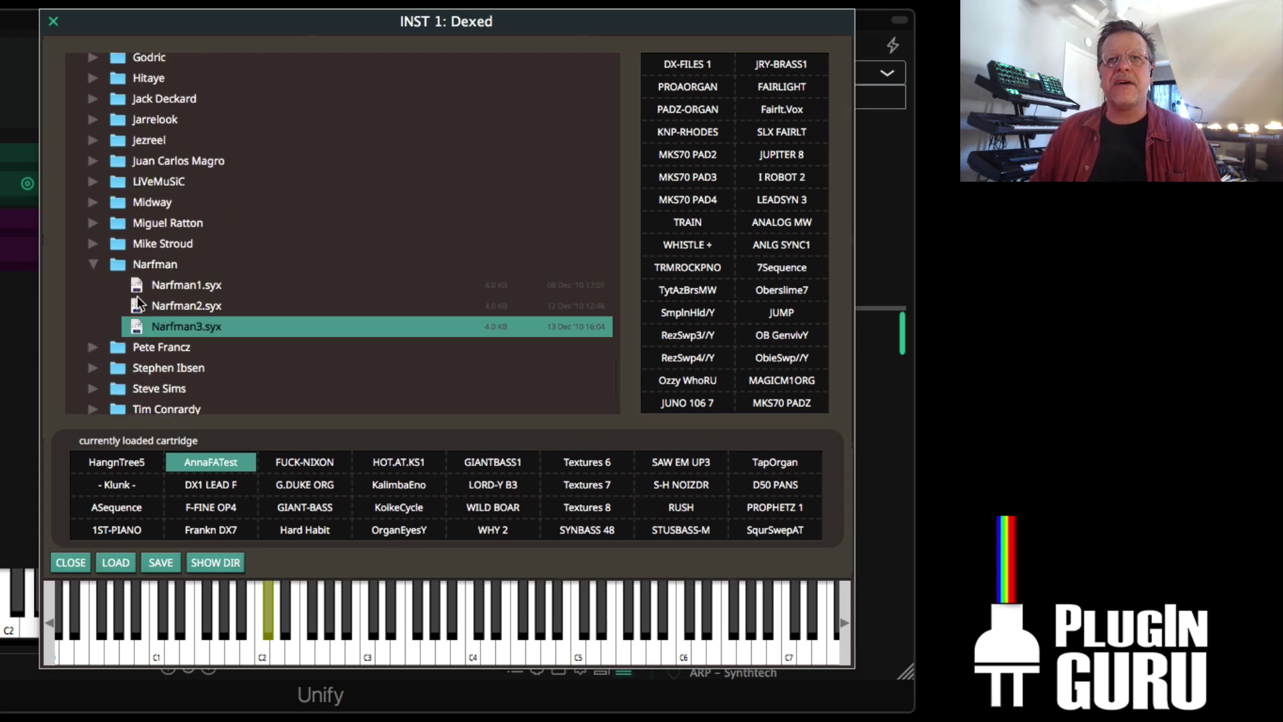
pyautogui.click(93, 314)
pyautogui.scroll(-3, 149, 315)
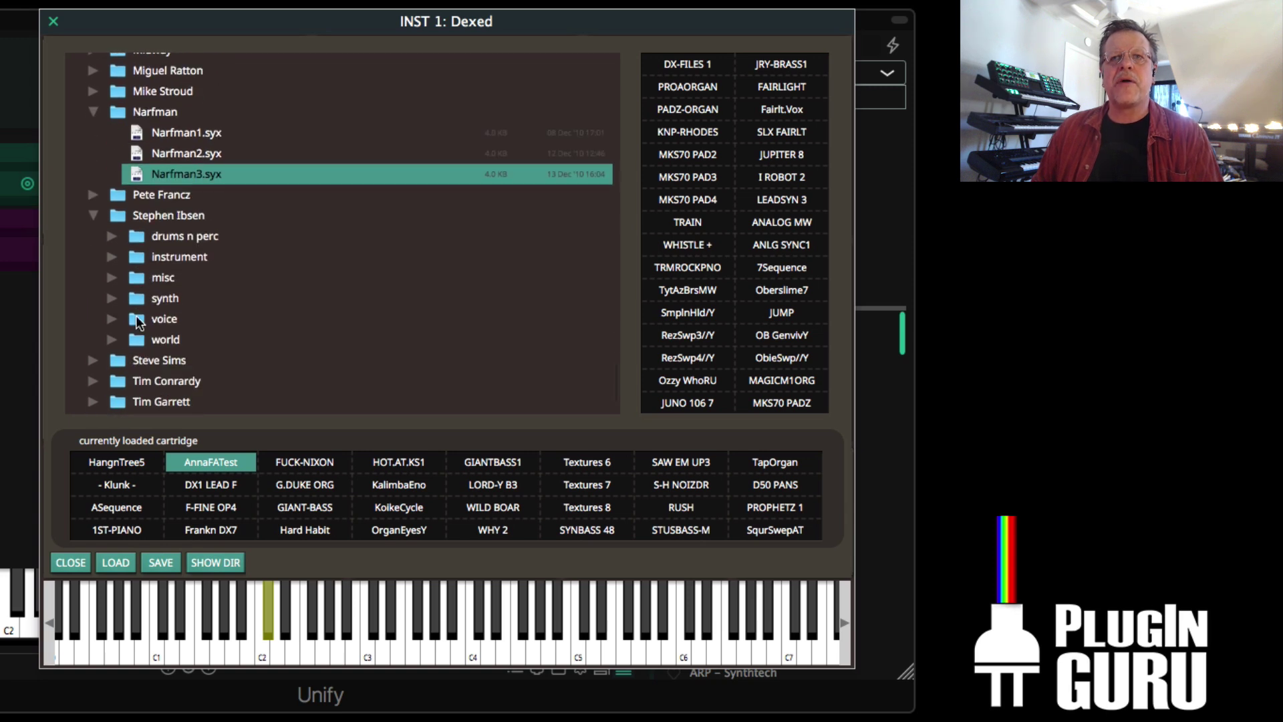
pyautogui.click(111, 255)
pyautogui.scroll(-3, 136, 329)
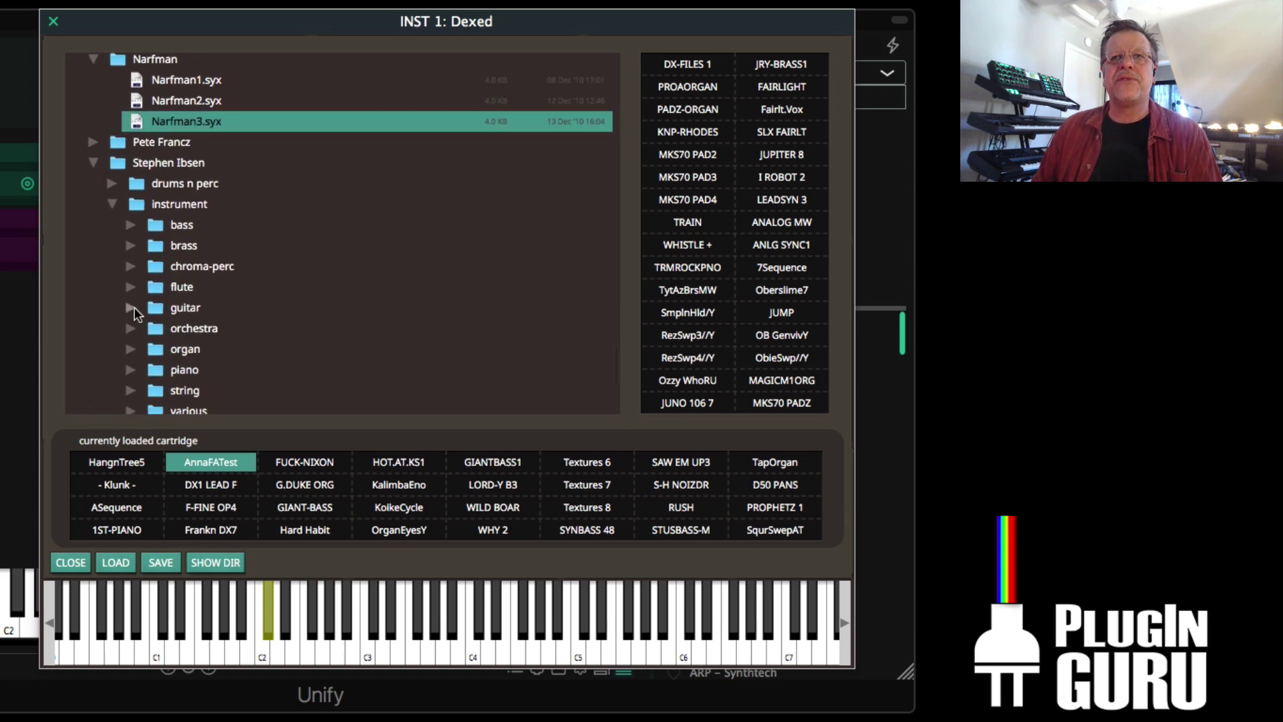
pyautogui.click(124, 256)
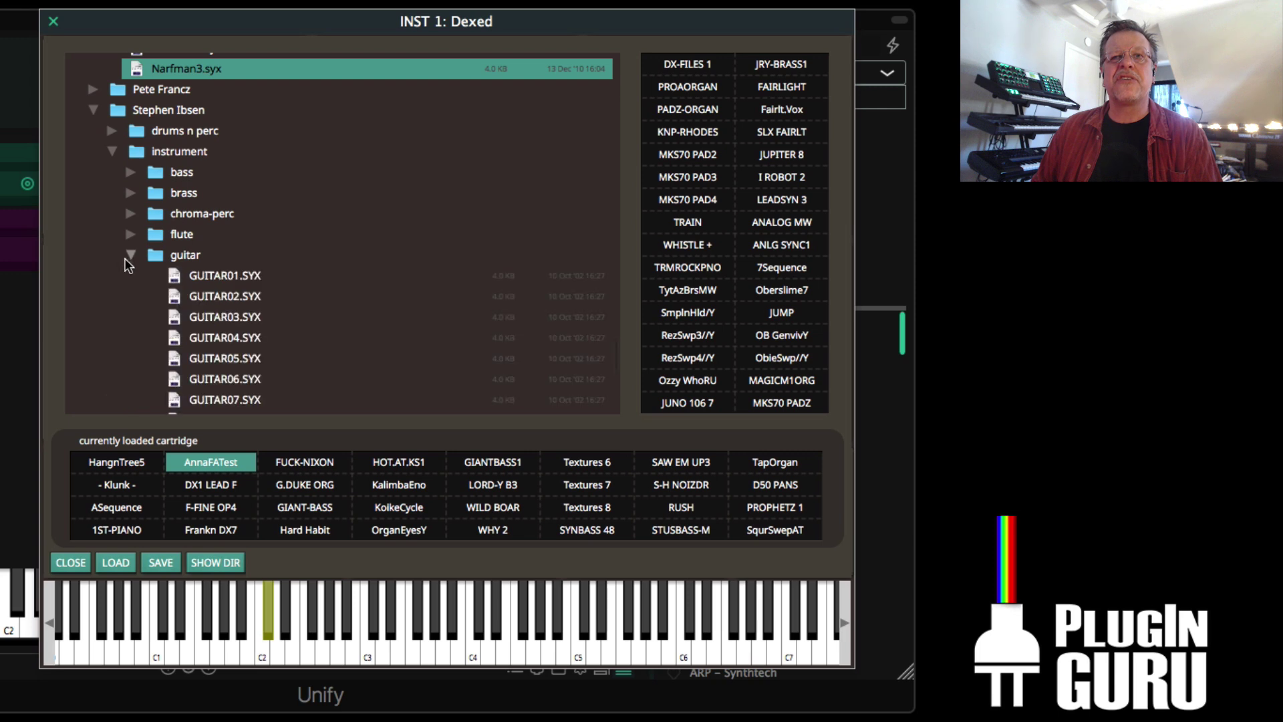
pyautogui.click(247, 274)
# - Audition *T.a.Ride, *Vollenw. and 12 ST.GUIT, ending on *Vollenw
pyautogui.scroll(-2, 276, 298)
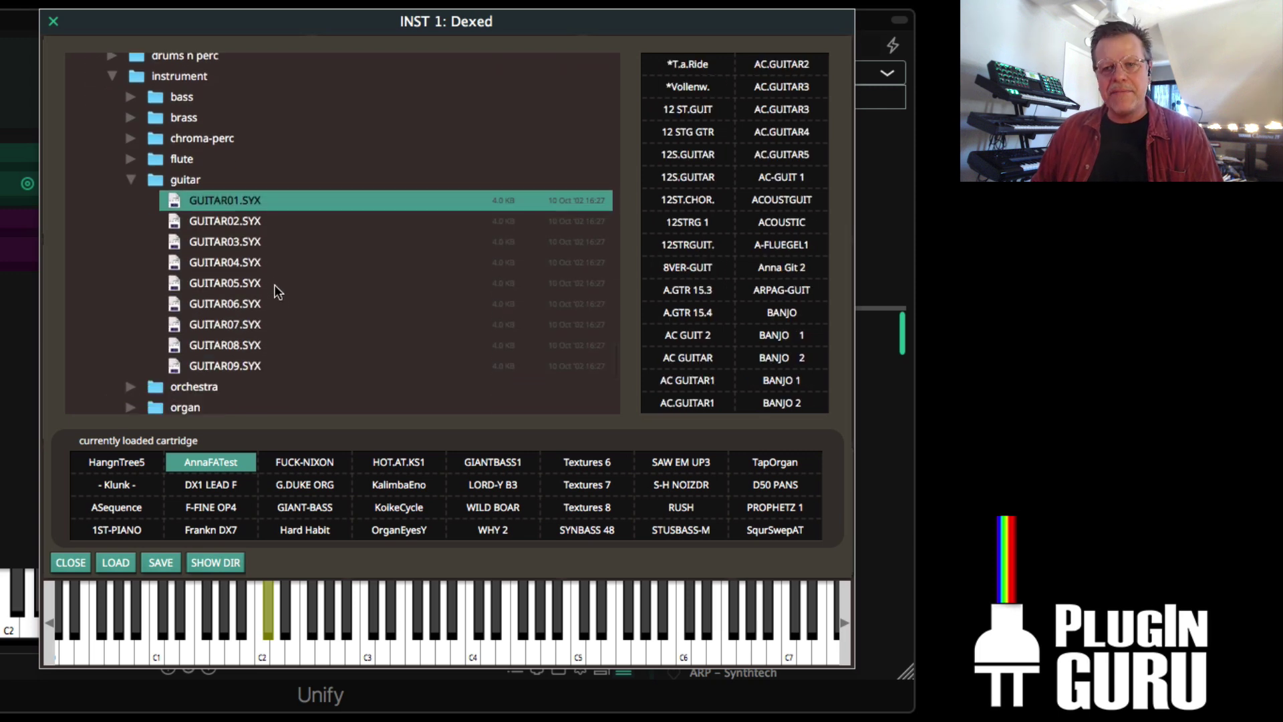
pyautogui.click(696, 70)
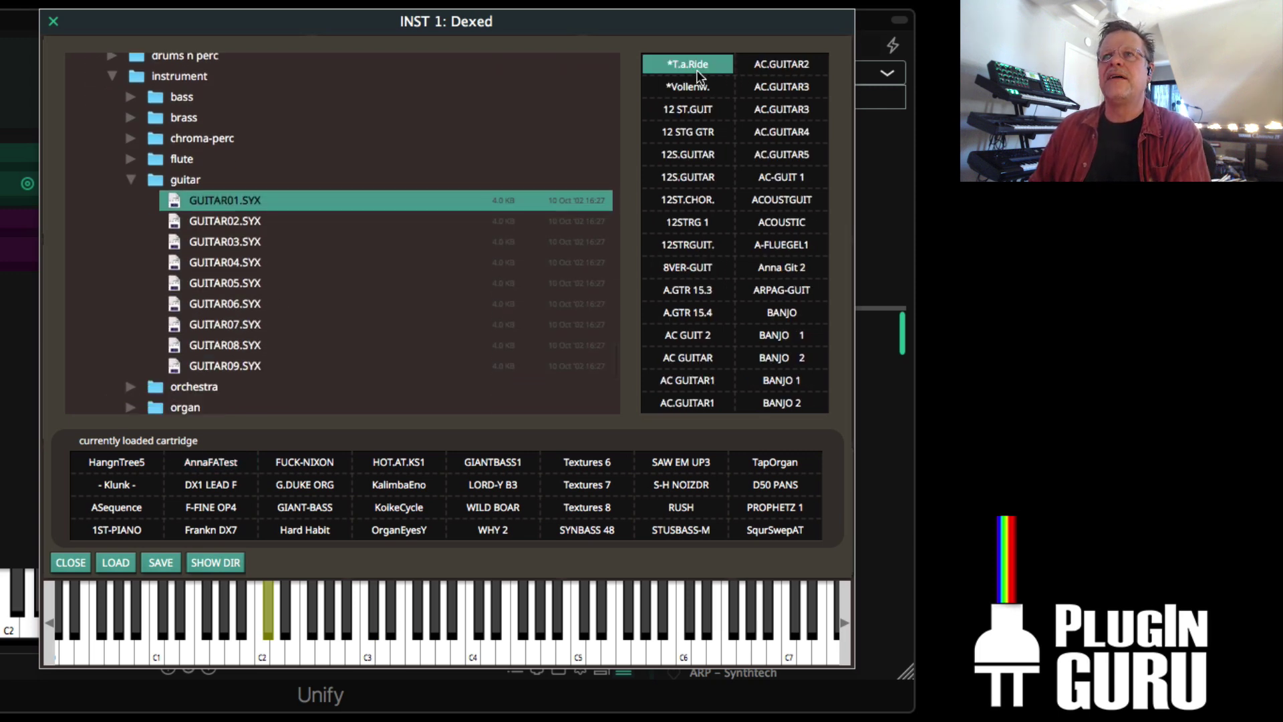
pyautogui.click(692, 82)
pyautogui.click(692, 110)
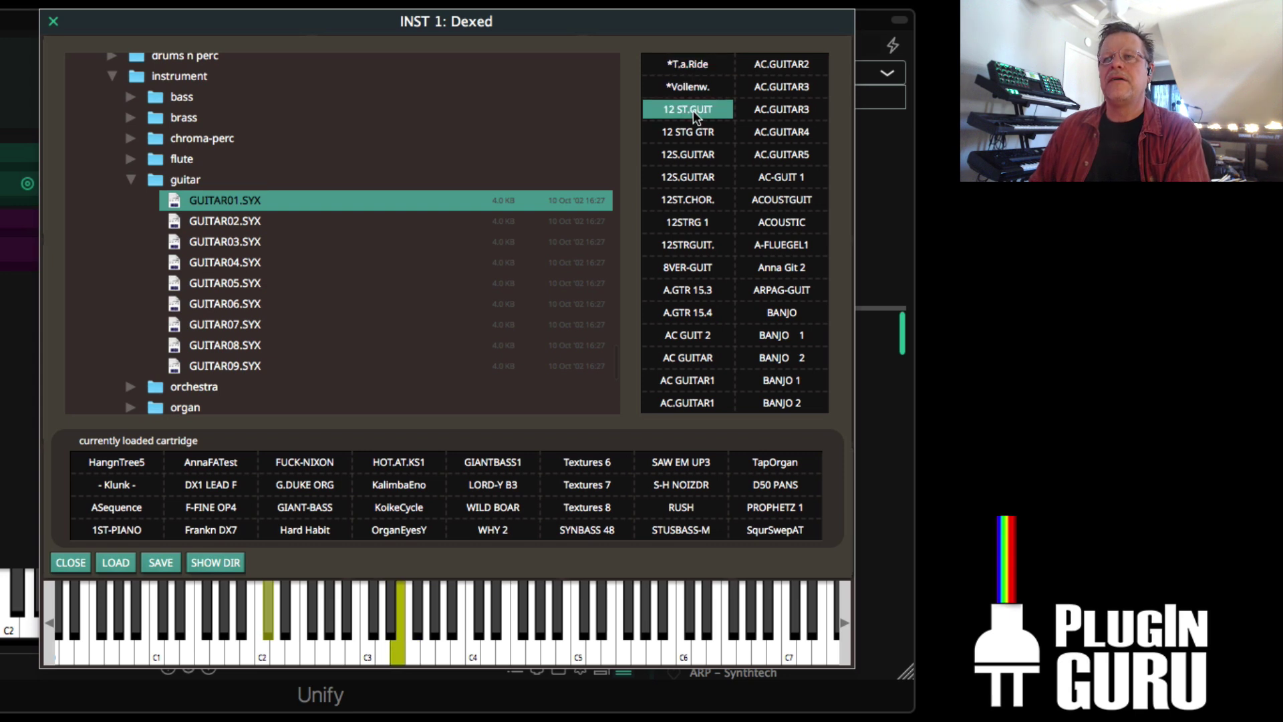
pyautogui.click(692, 87)
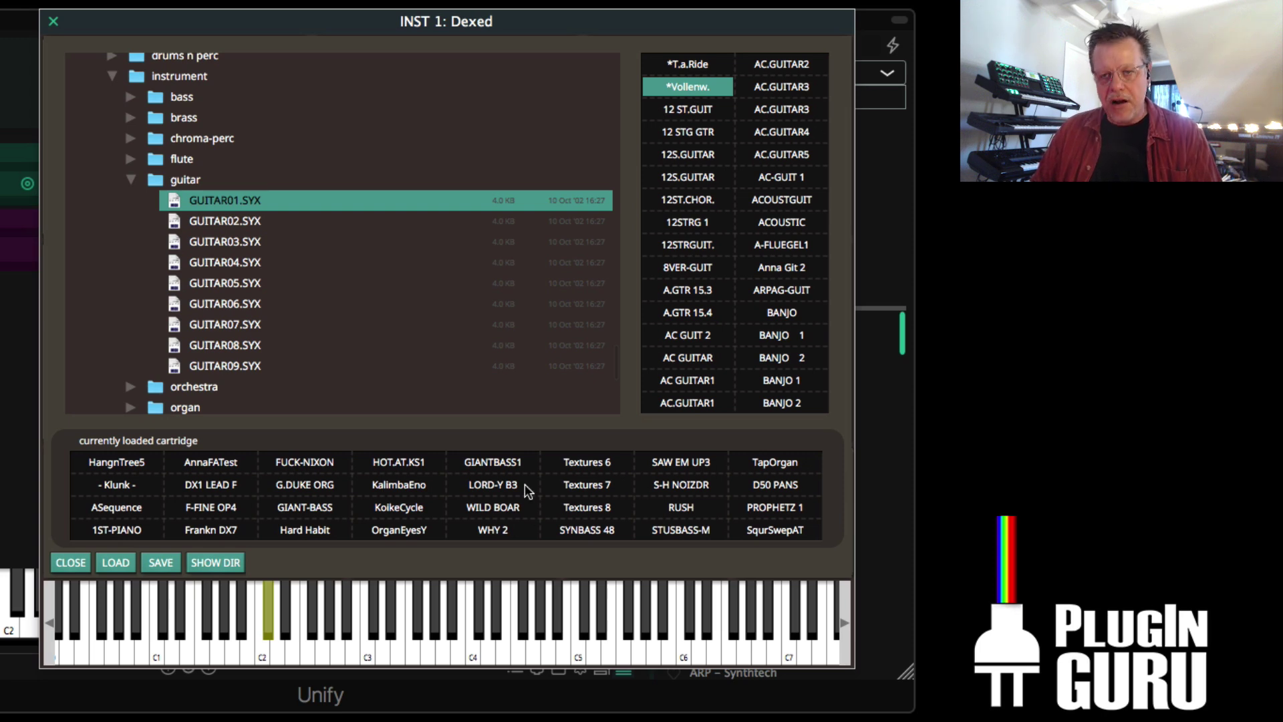
# - Replace HangnTree5 with *Vollenw. and - Klunk - with 12S.GUITAR in the cartridge
pyautogui.moveTo(686, 90); pyautogui.dragTo(114, 469)
pyautogui.click(119, 464)
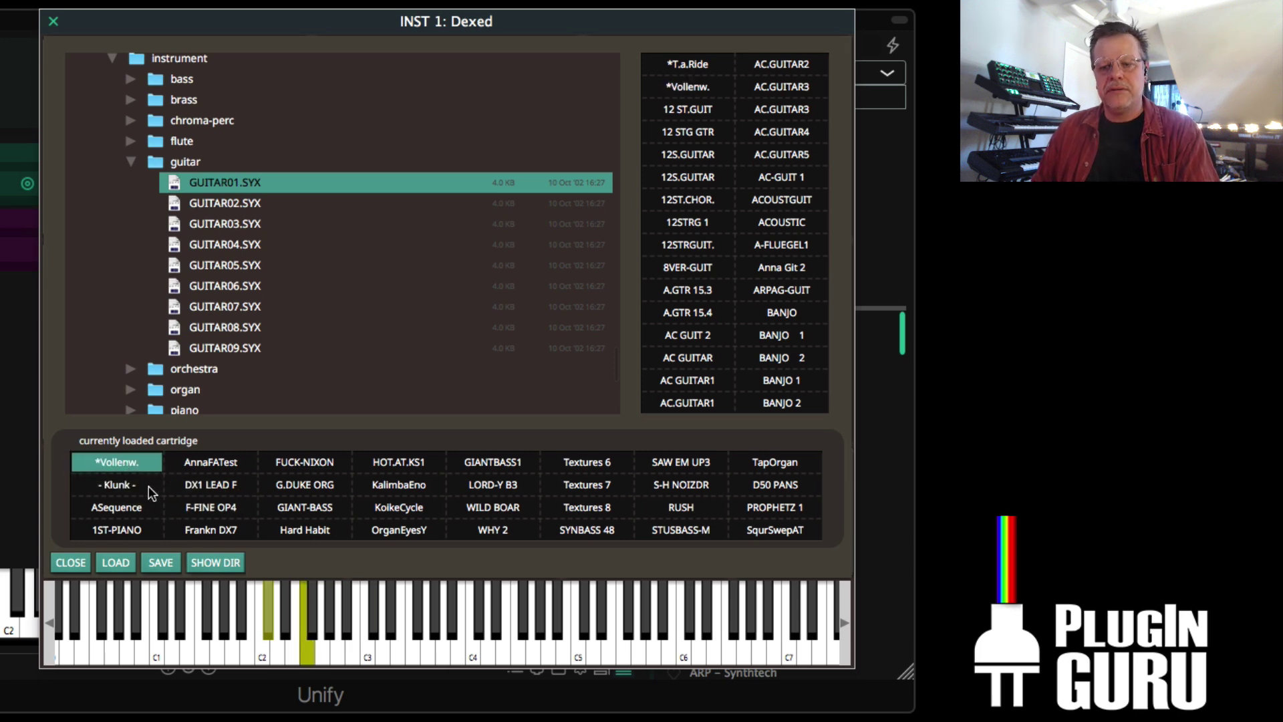
pyautogui.click(688, 134)
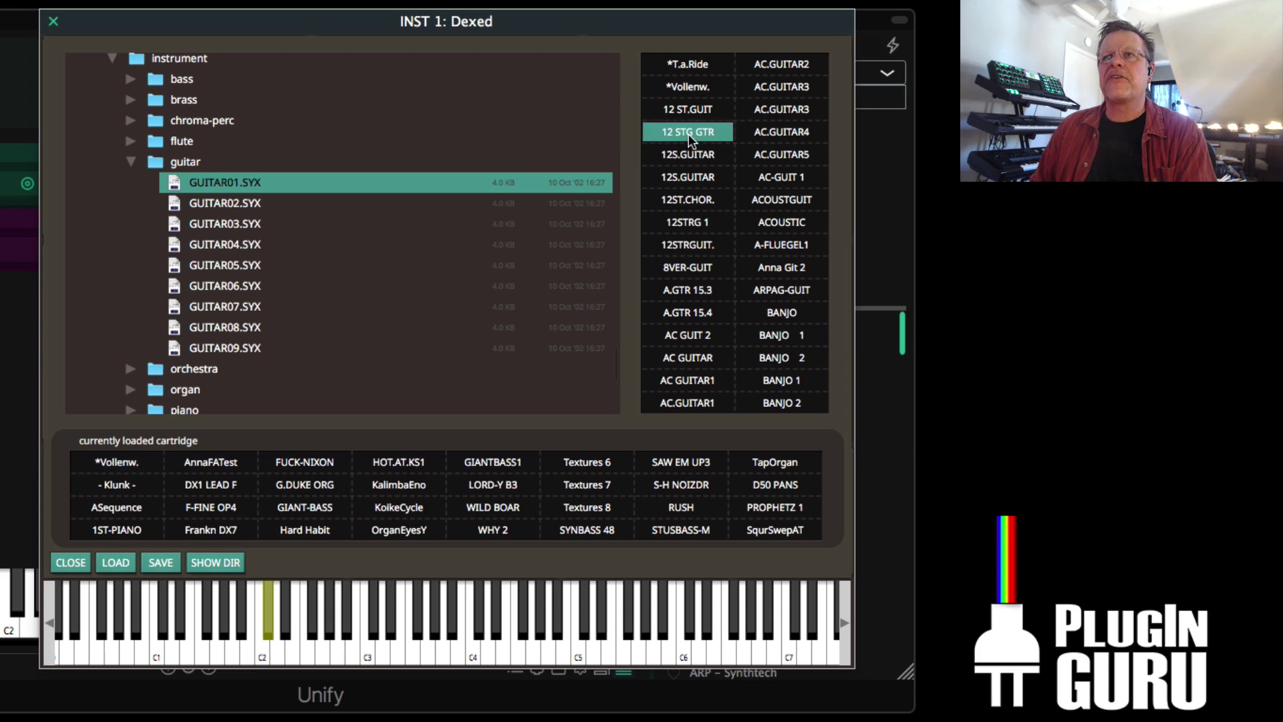
pyautogui.click(690, 155)
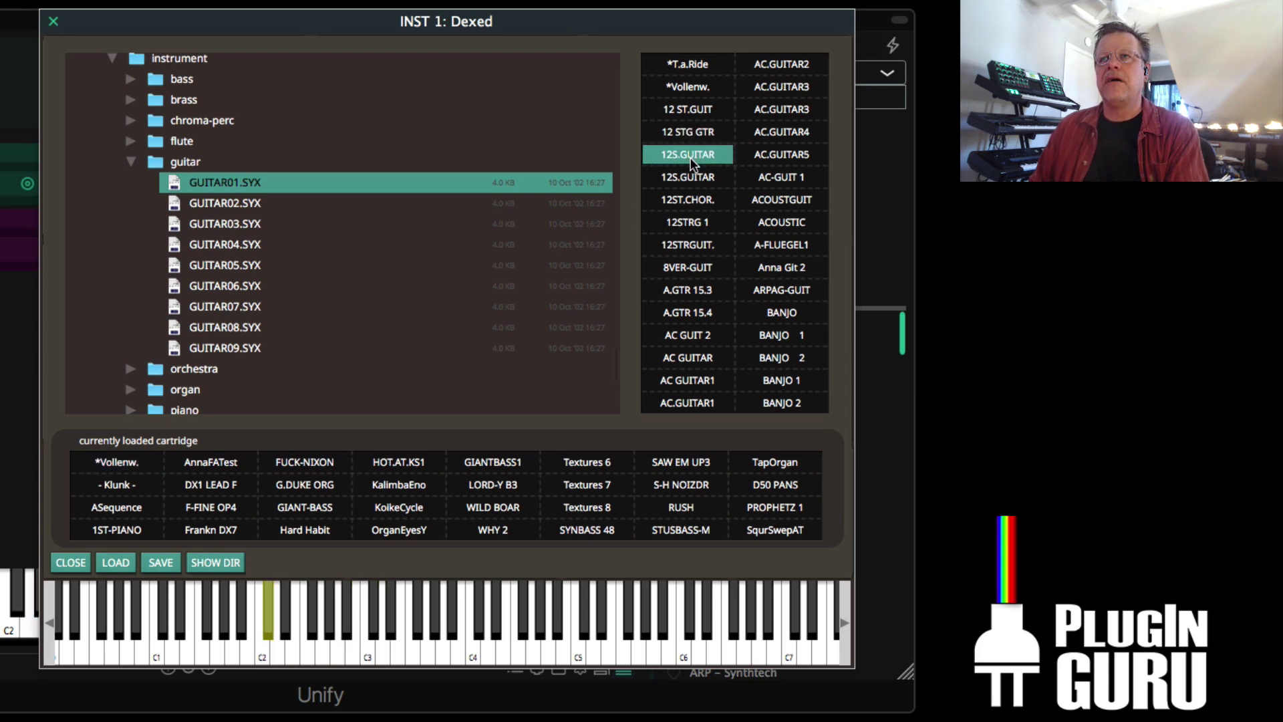
pyautogui.moveTo(693, 153); pyautogui.dragTo(126, 487)
# - Add GUITAR05.SYX's guitvboct, KalimGitar and K.12.GT-1 to the cartridge, then start the sysex save
pyautogui.click(217, 252)
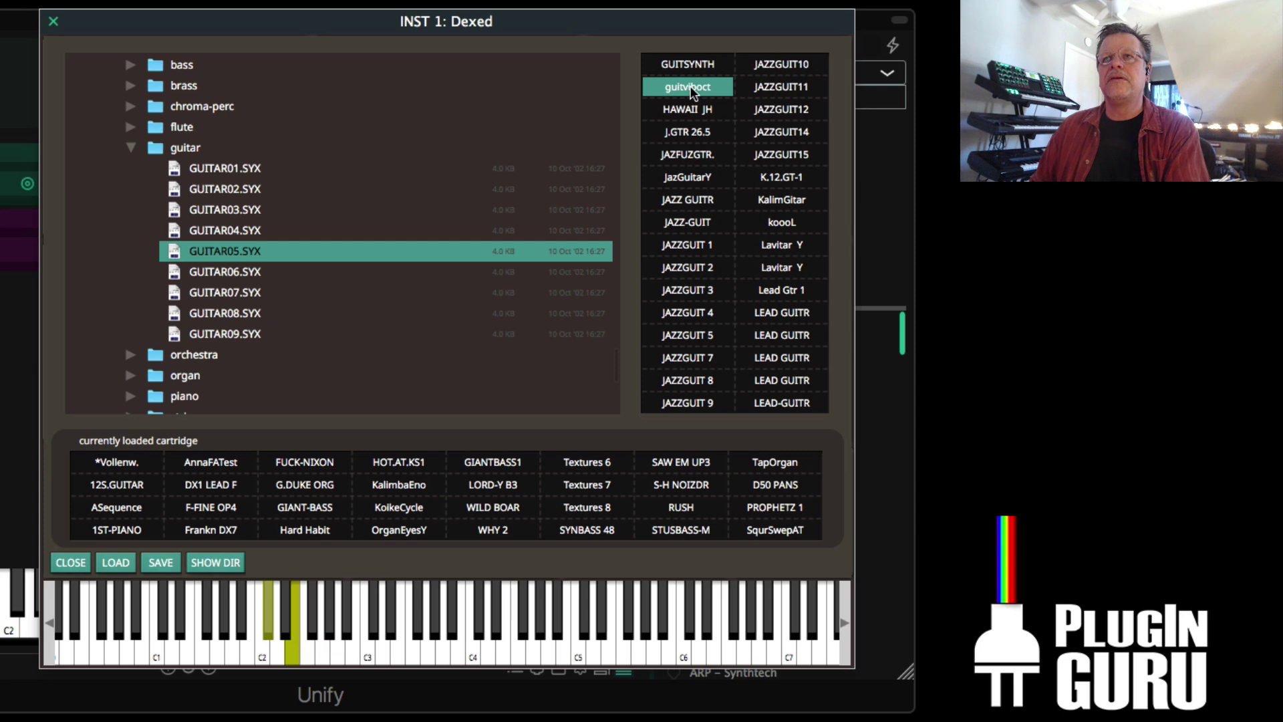
pyautogui.moveTo(692, 92); pyautogui.dragTo(123, 511)
pyautogui.click(783, 199)
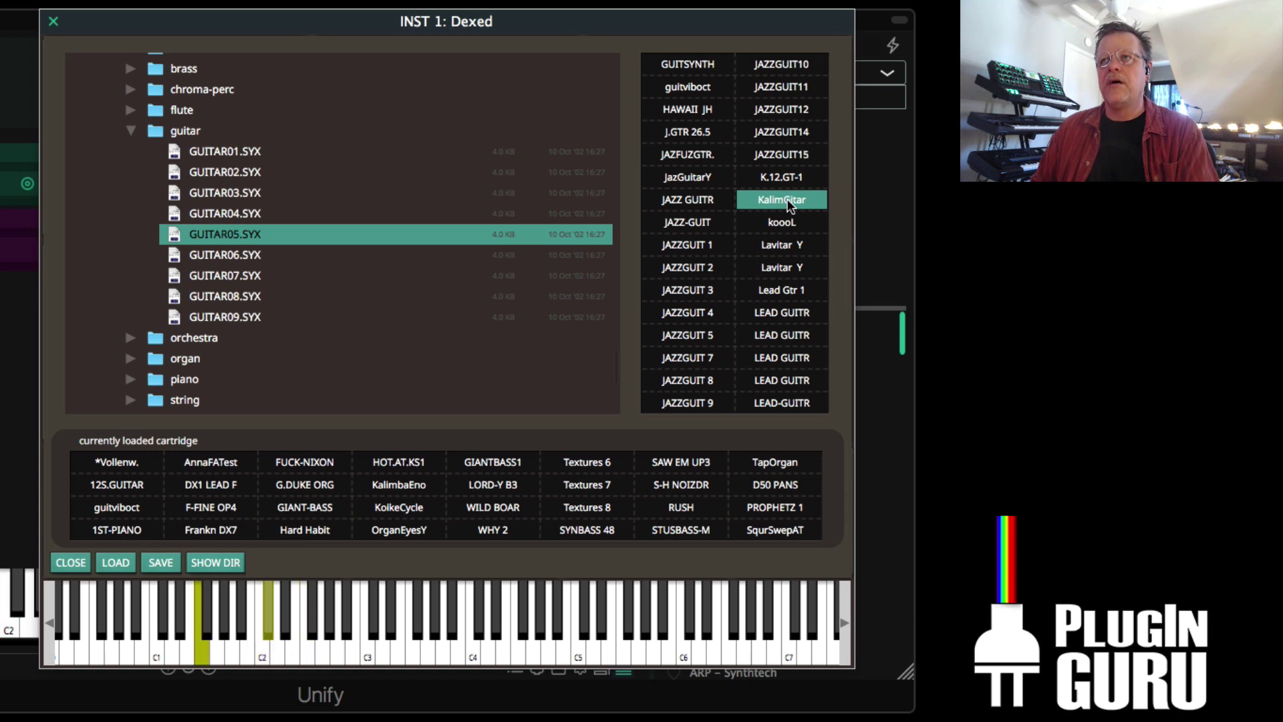
pyautogui.moveTo(788, 206); pyautogui.dragTo(107, 534)
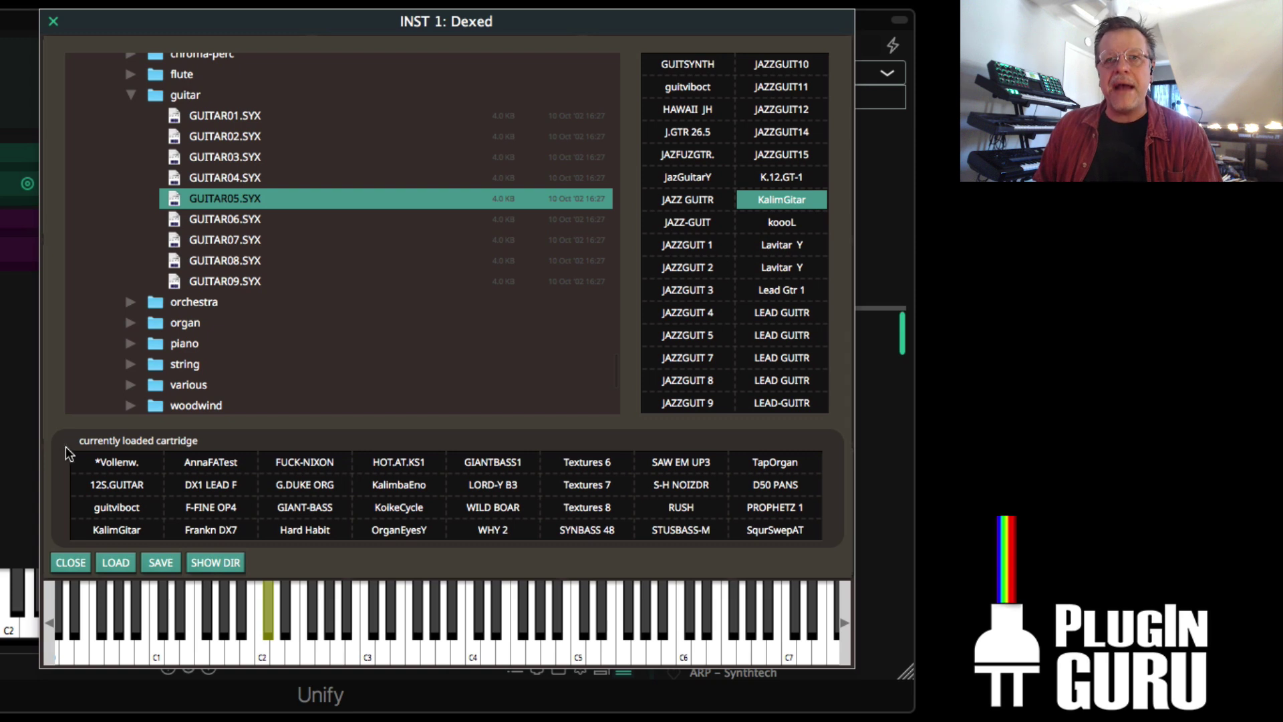
pyautogui.click(121, 462)
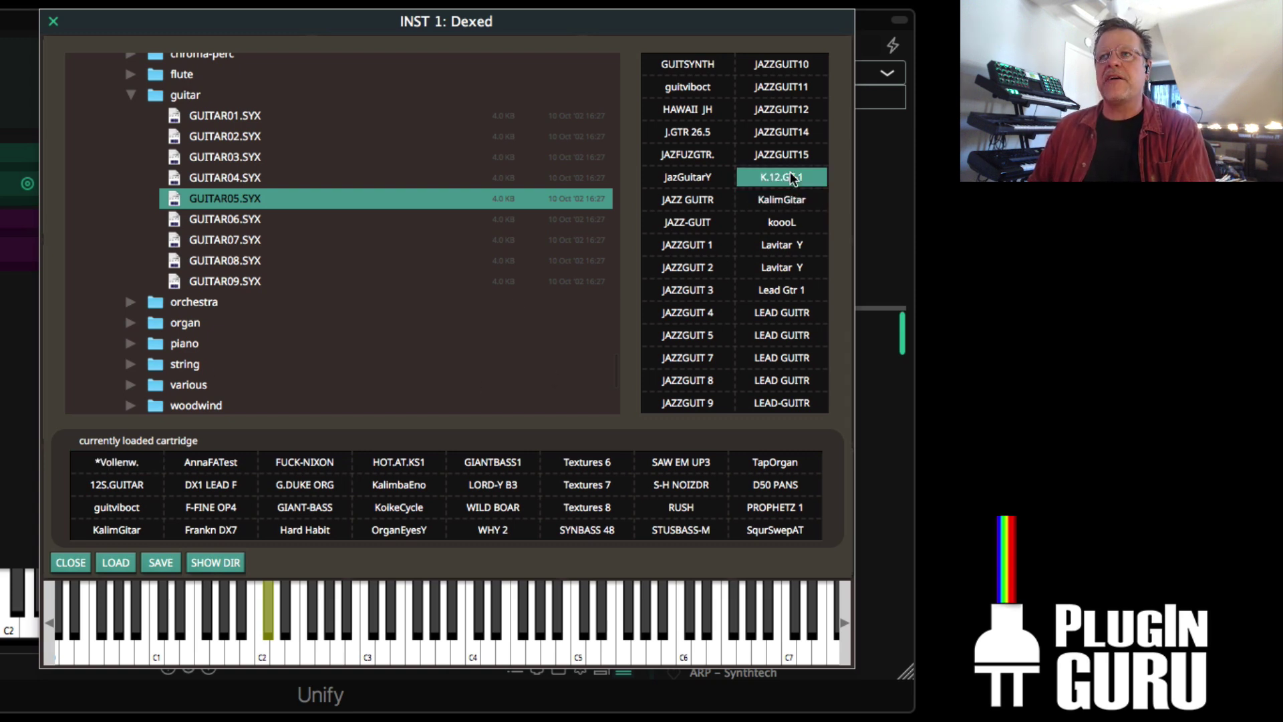
pyautogui.moveTo(792, 178); pyautogui.dragTo(226, 459)
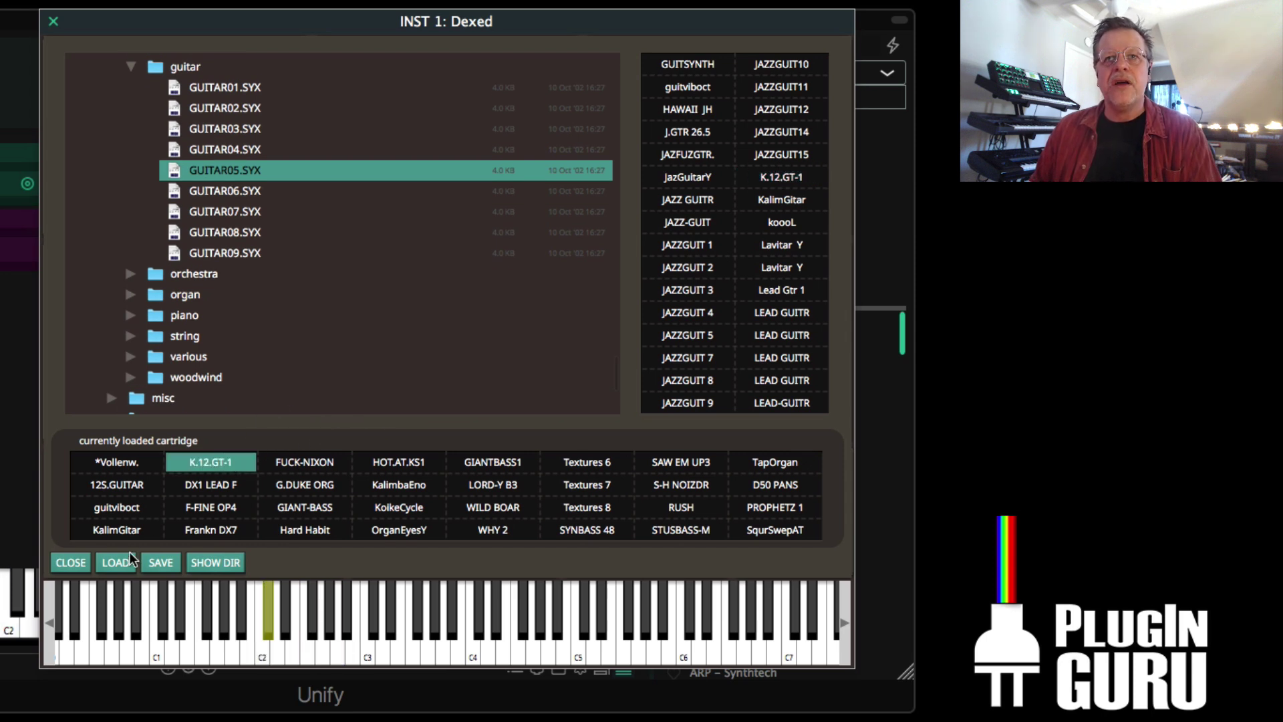
pyautogui.click(161, 564)
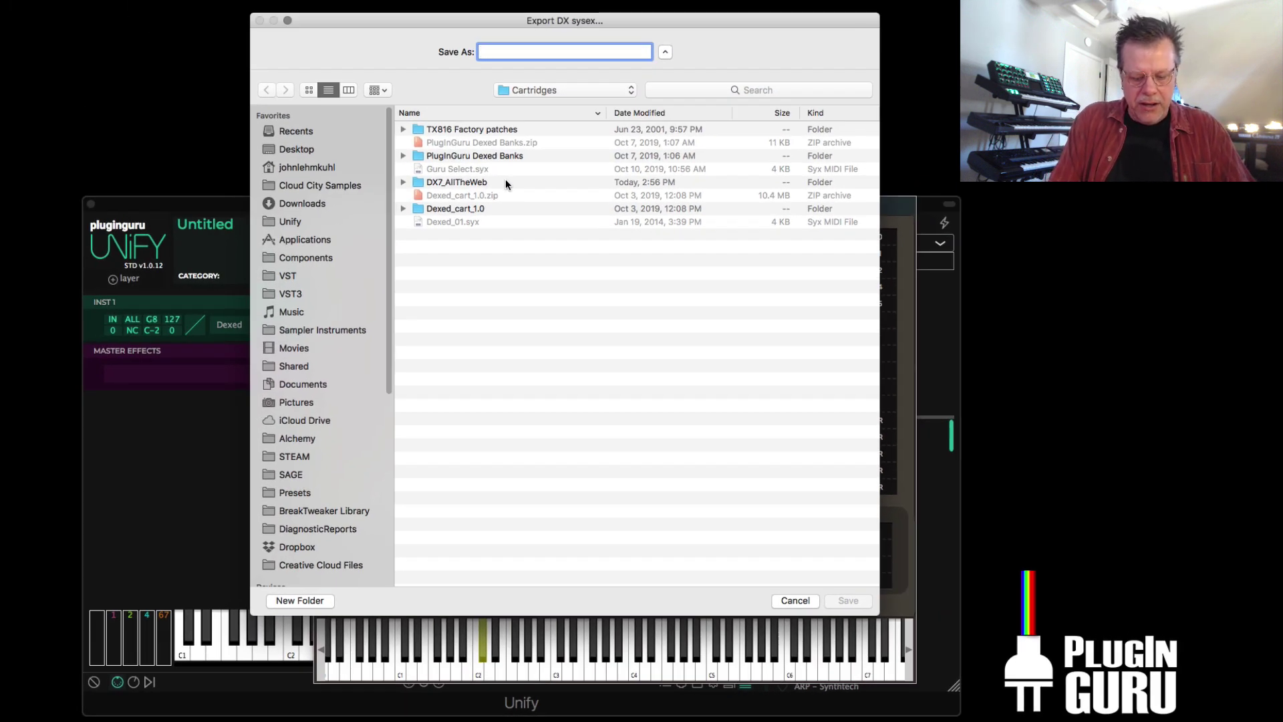
# - Save the cartridge as New Guitars.syx and open it in a freshly swapped-in Dexed
pyautogui.write('New Guitars')
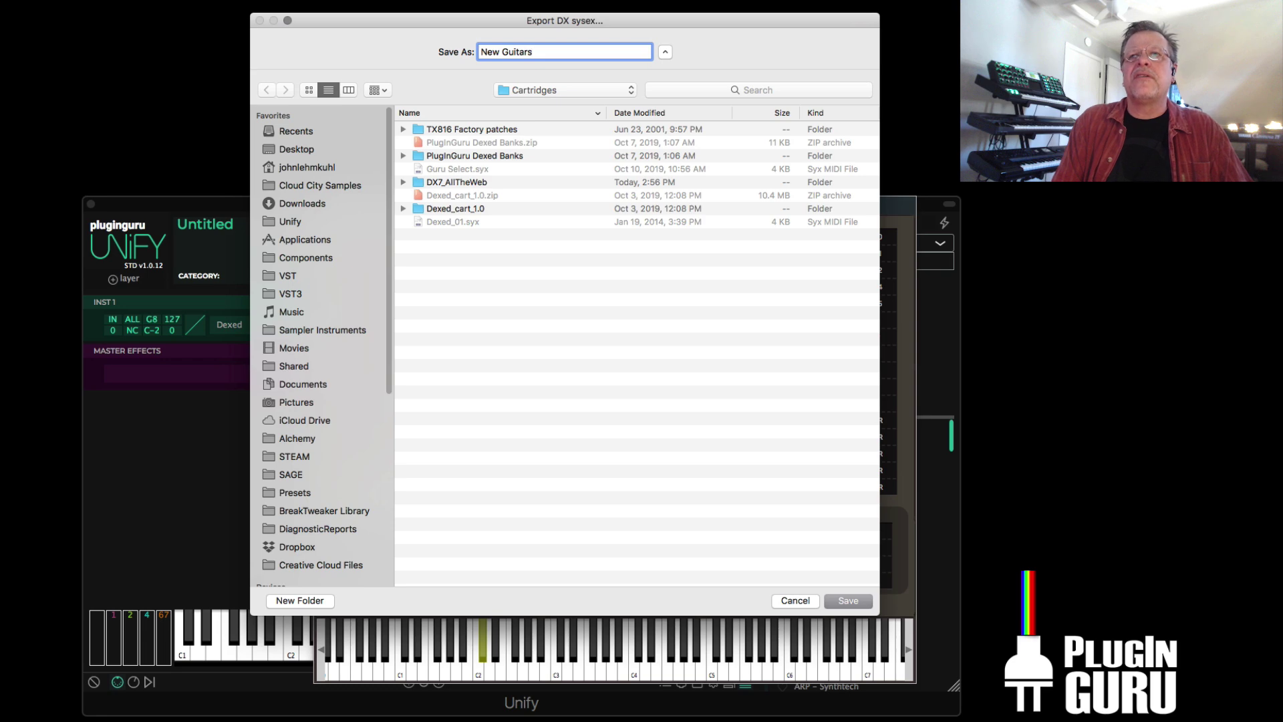
pyautogui.press('Return')
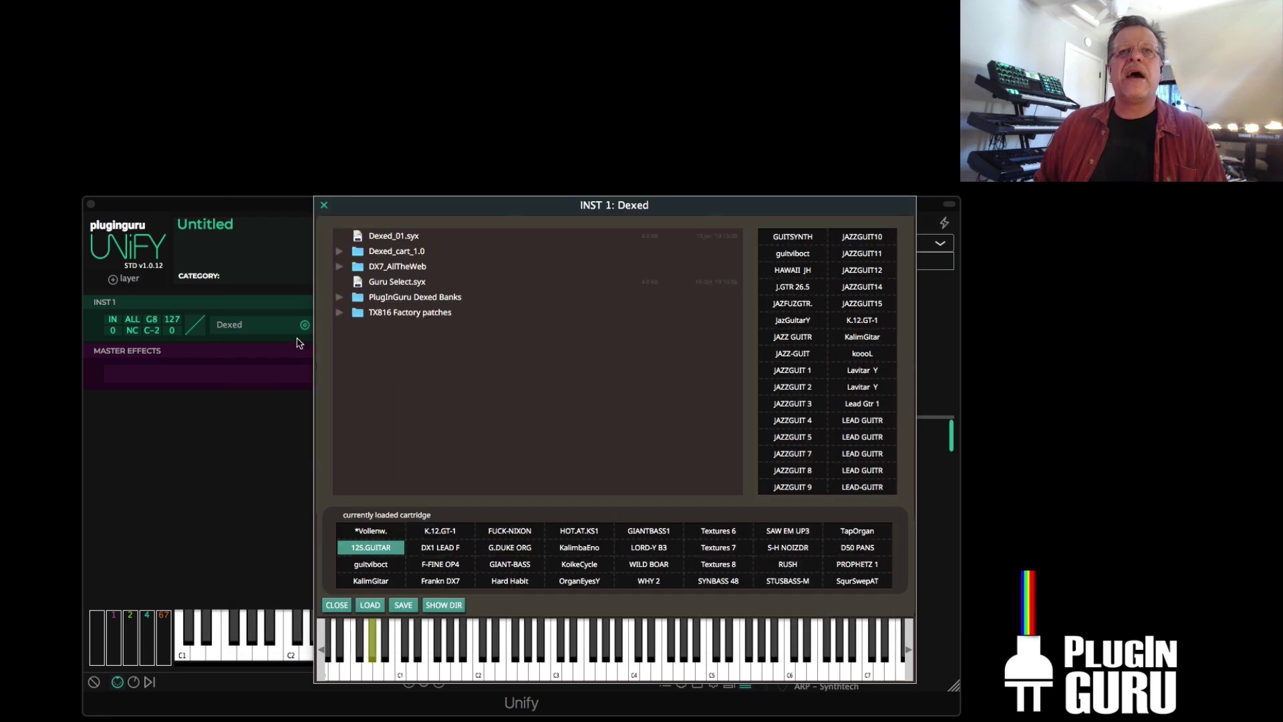
pyautogui.click(304, 325)
pyautogui.moveTo(412, 341)
pyautogui.moveTo(518, 342)
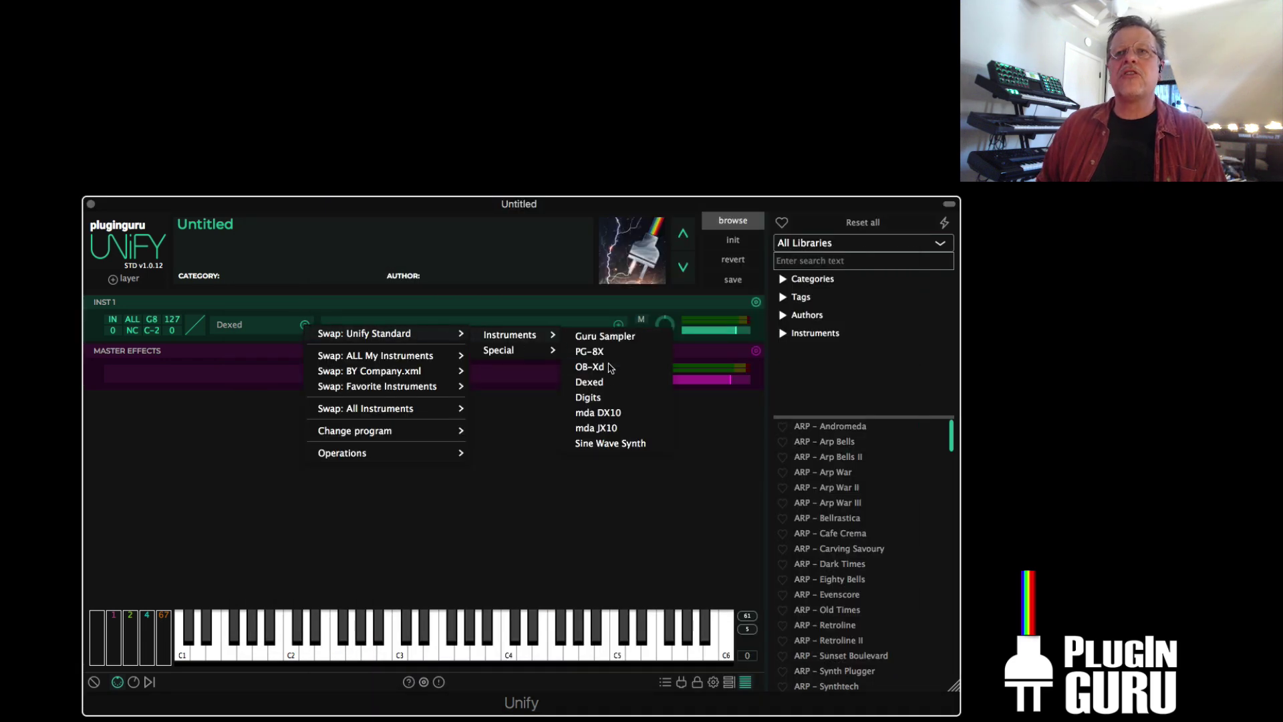
pyautogui.click(591, 382)
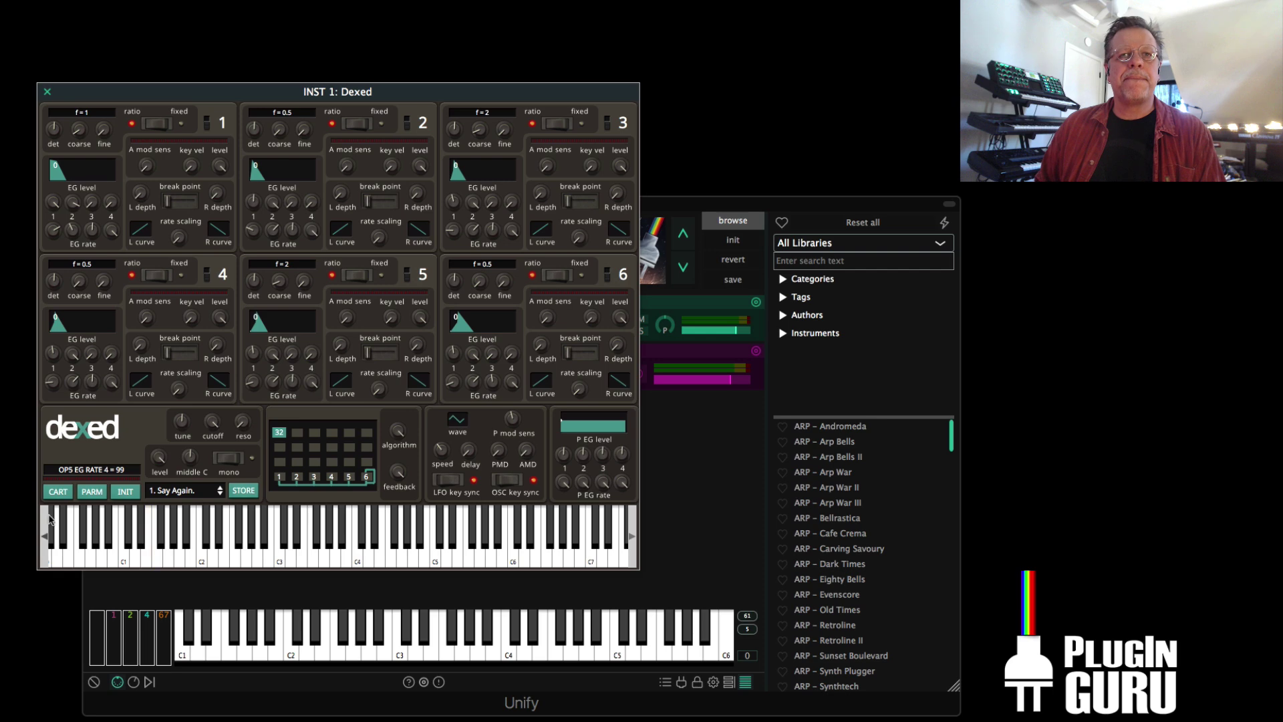
pyautogui.click(59, 492)
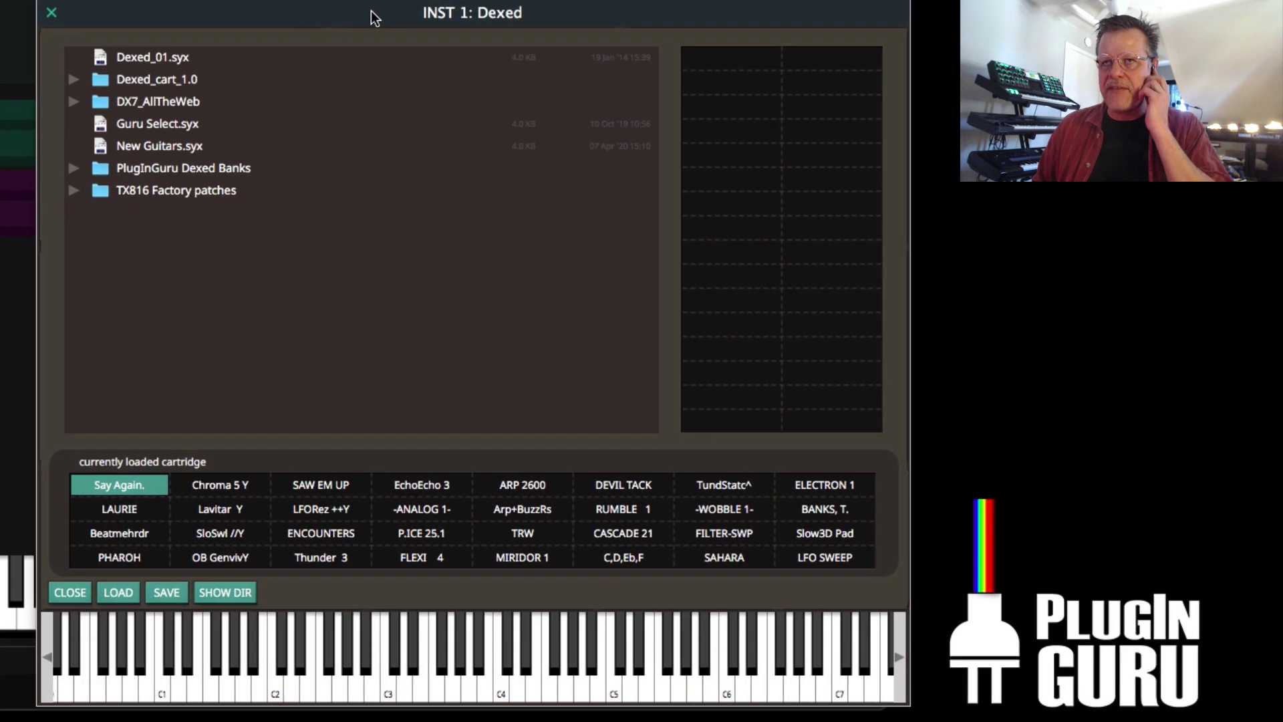
pyautogui.click(156, 146)
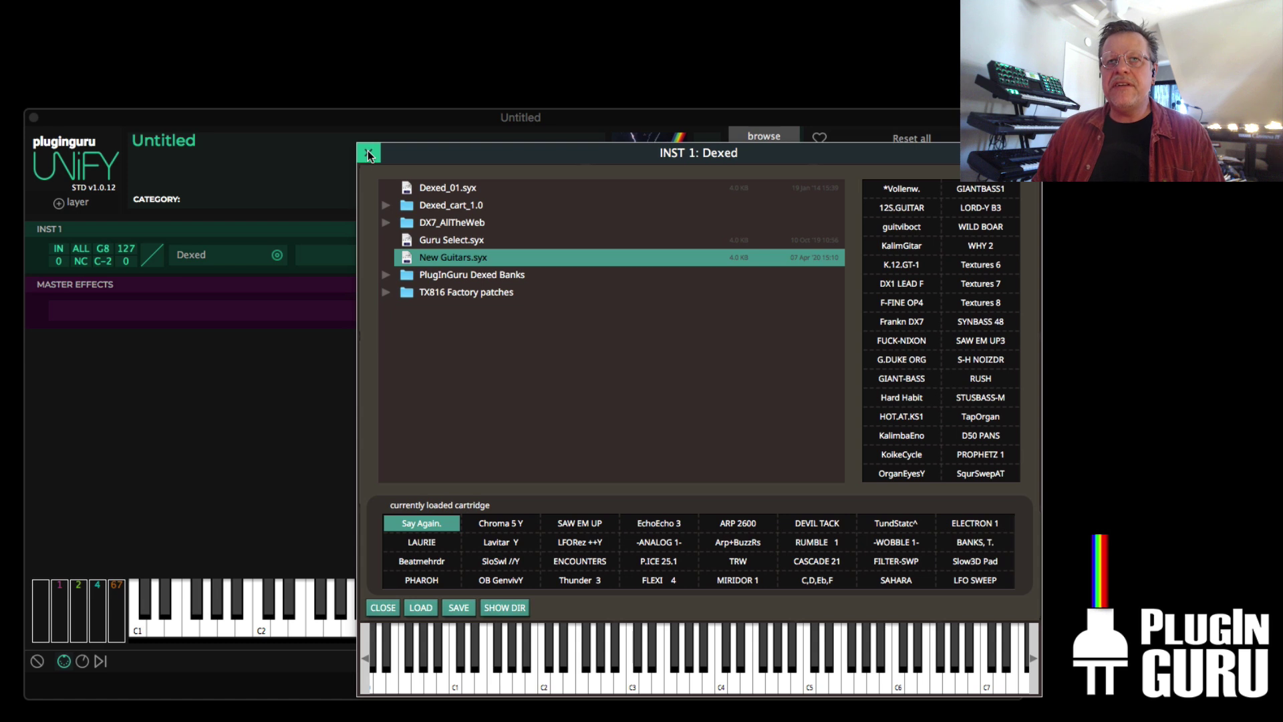
# - Load the Dexed FM Bass Bank layer preset into INST 1
pyautogui.click(369, 155)
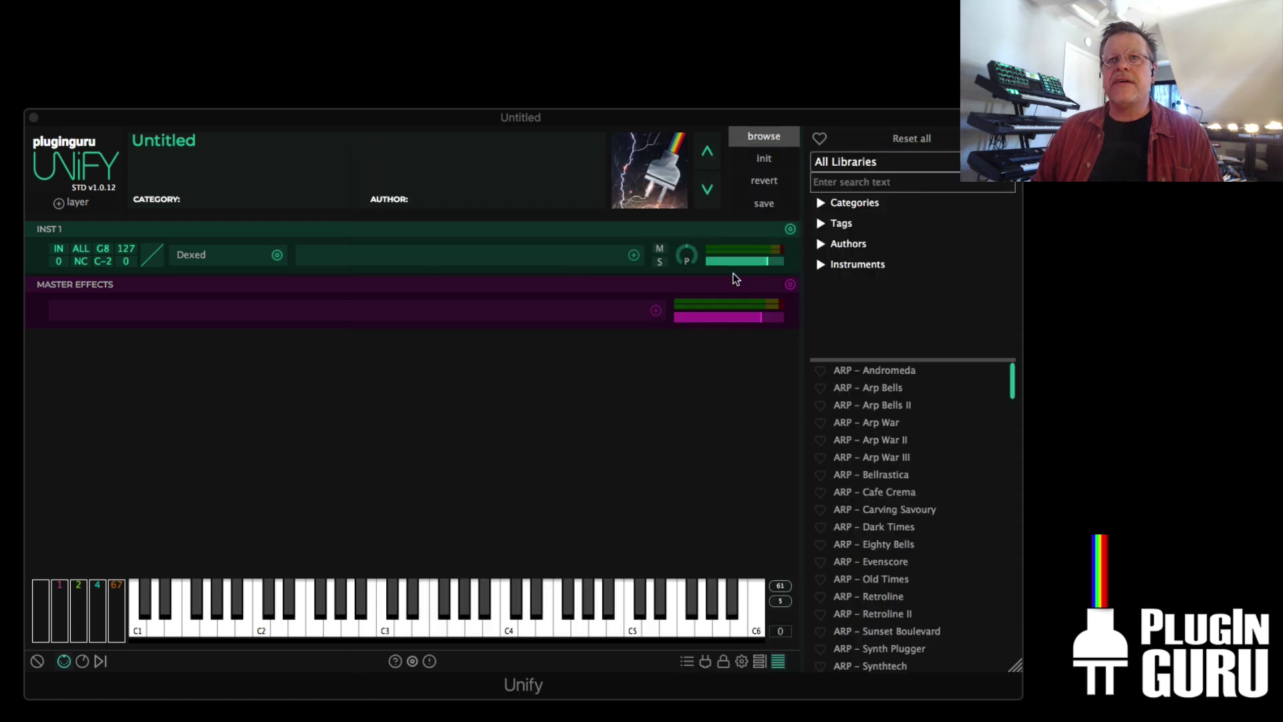
pyautogui.click(790, 229)
pyautogui.moveTo(715, 399)
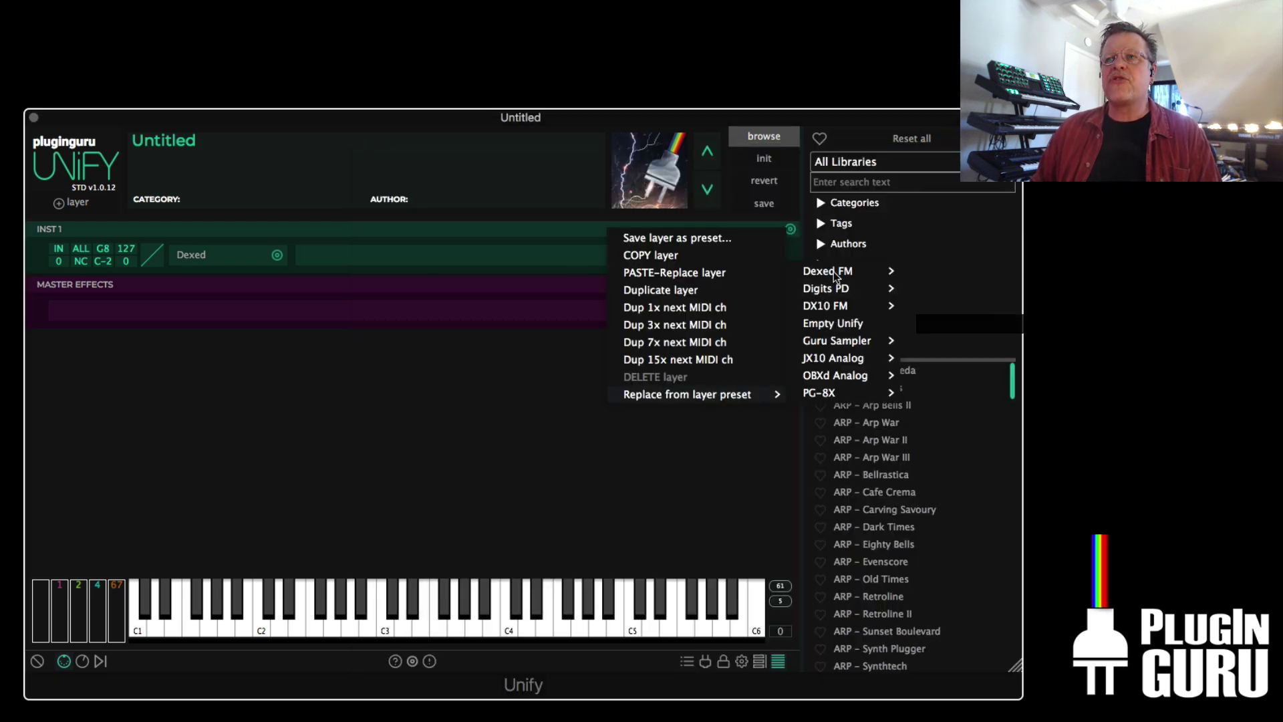
pyautogui.moveTo(834, 273)
pyautogui.click(957, 274)
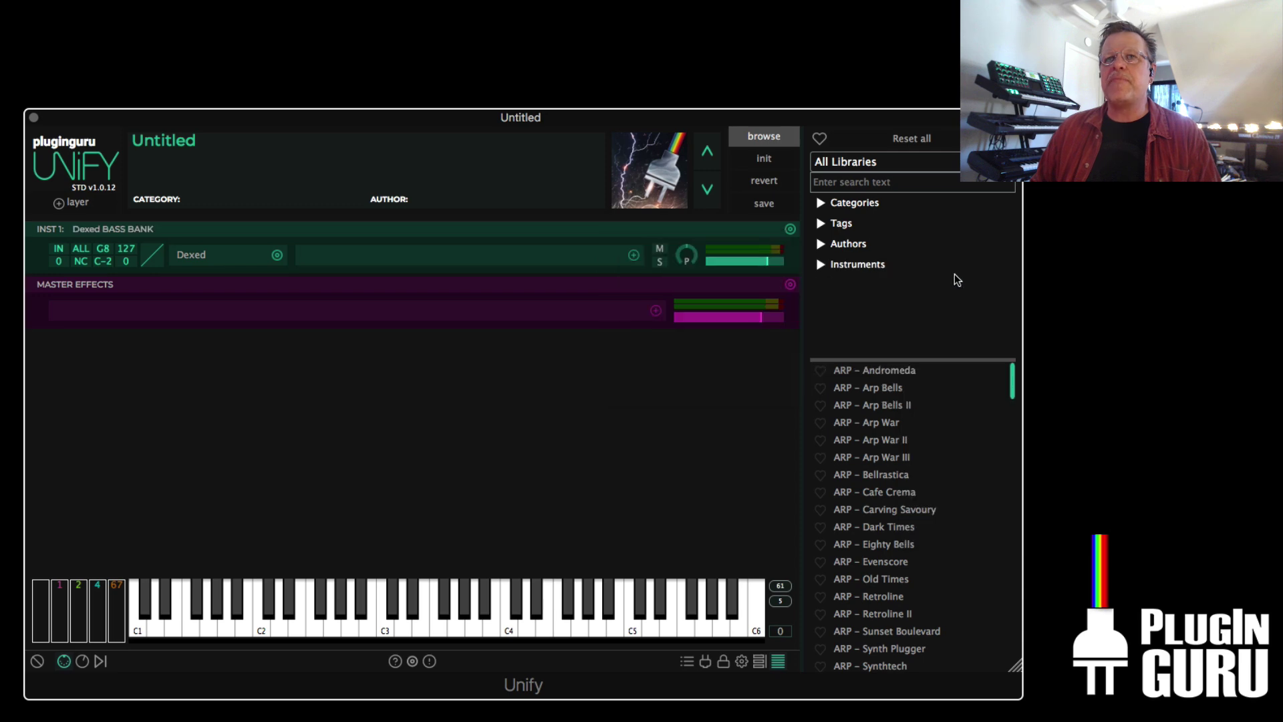
# - In Dexed's cartridge browser, audition bass patches from BASS 2 and Bass 13 through BASS AFRCA
pyautogui.click(192, 256)
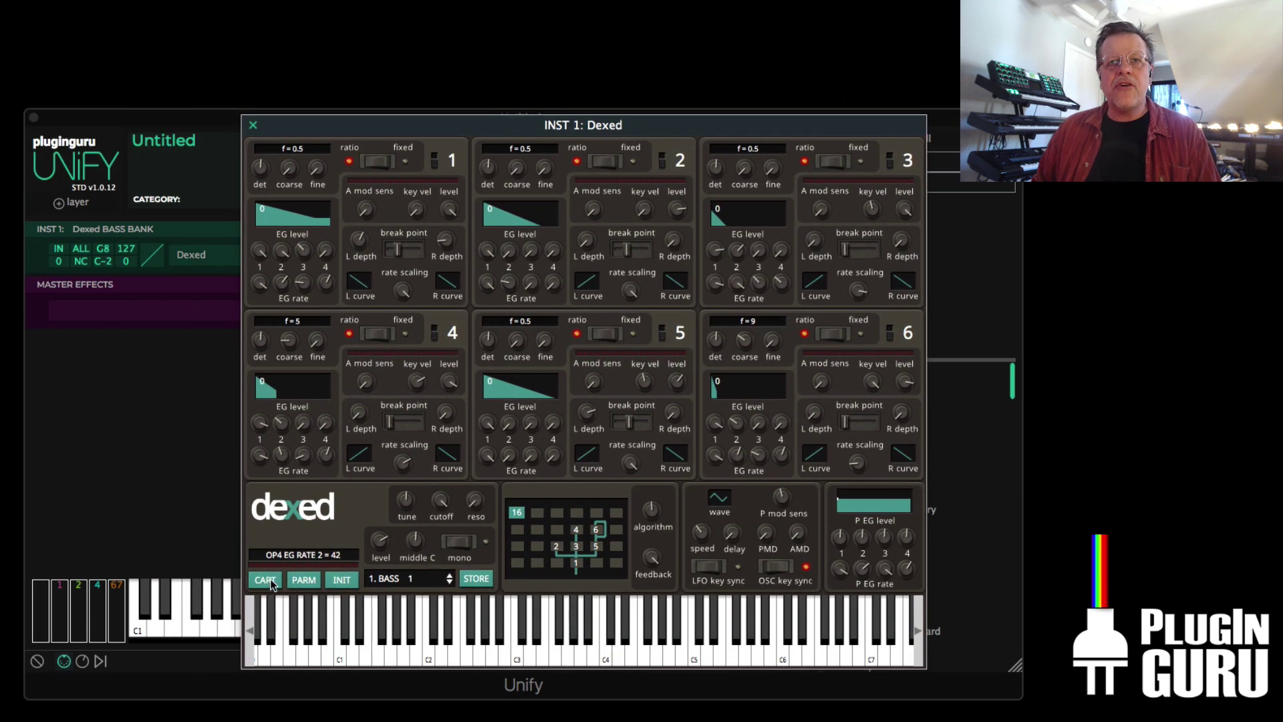
pyautogui.click(265, 579)
pyautogui.click(320, 516)
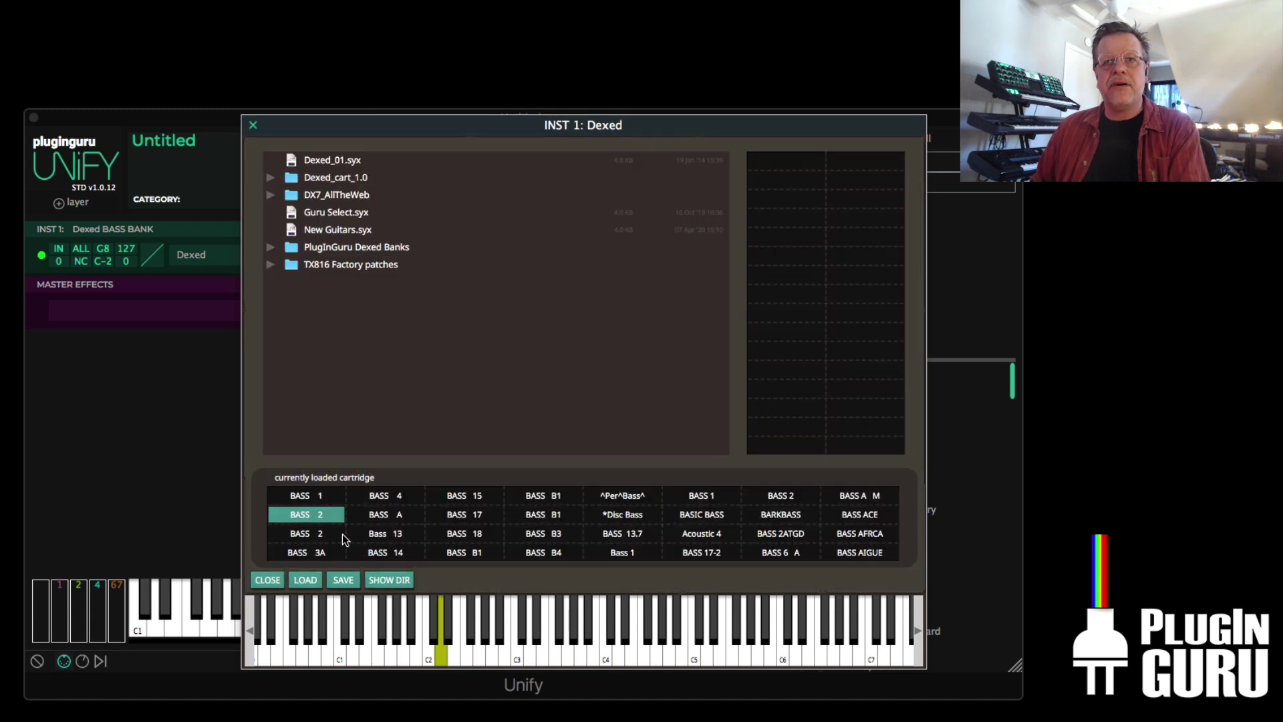
pyautogui.click(384, 535)
pyautogui.click(483, 534)
pyautogui.click(622, 534)
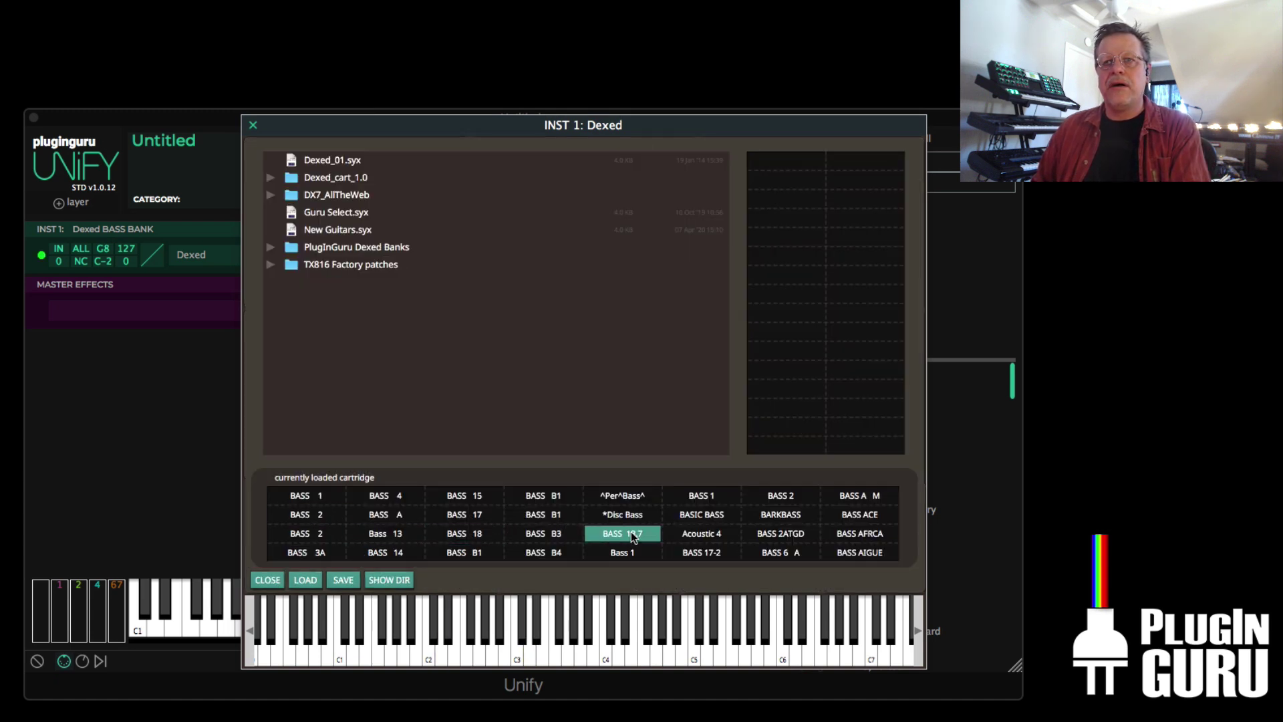
pyautogui.click(708, 534)
pyautogui.click(781, 514)
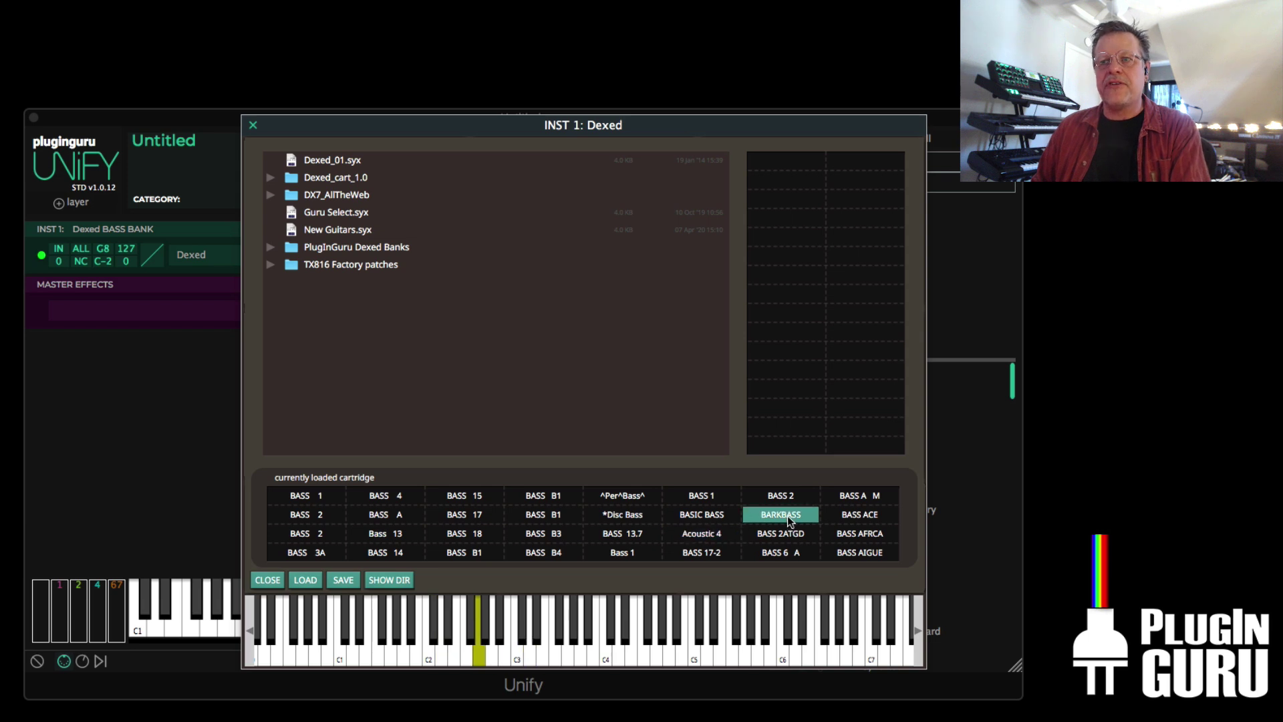
pyautogui.click(864, 536)
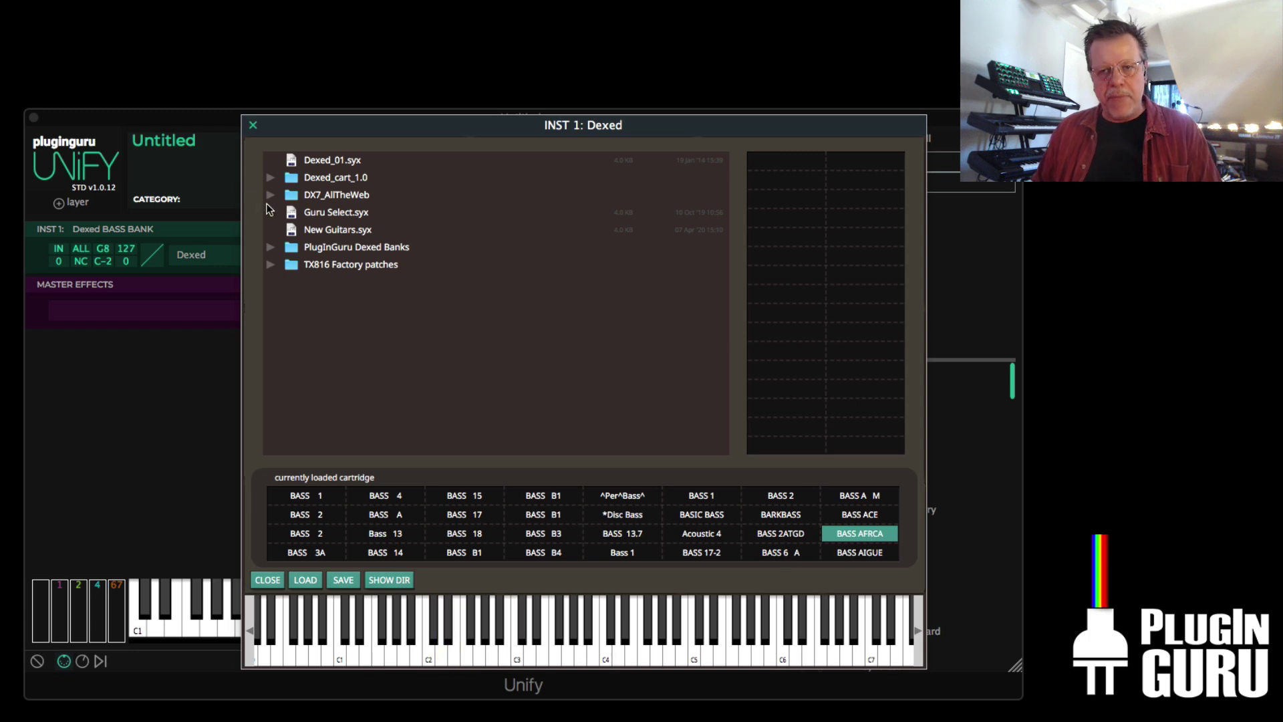
# - Replace INST 1 with the Dexed FM Keyboard Bank 1 layer preset
pyautogui.click(253, 125)
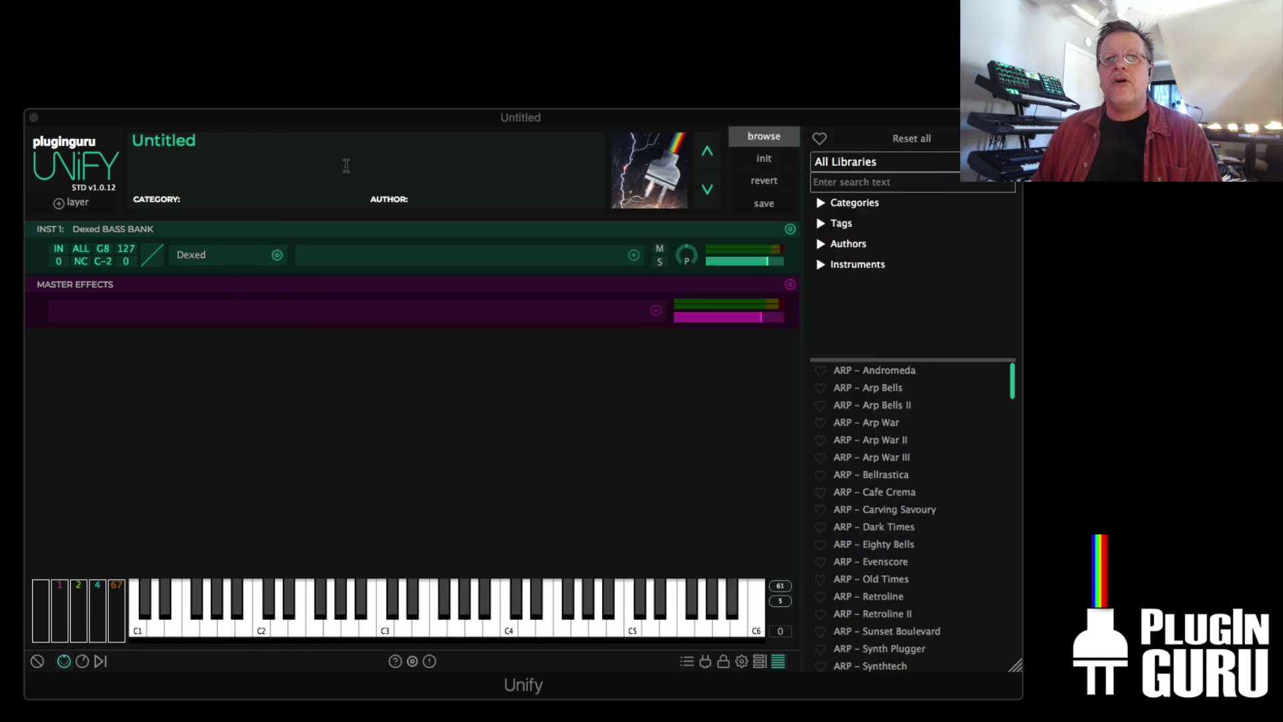
pyautogui.click(790, 230)
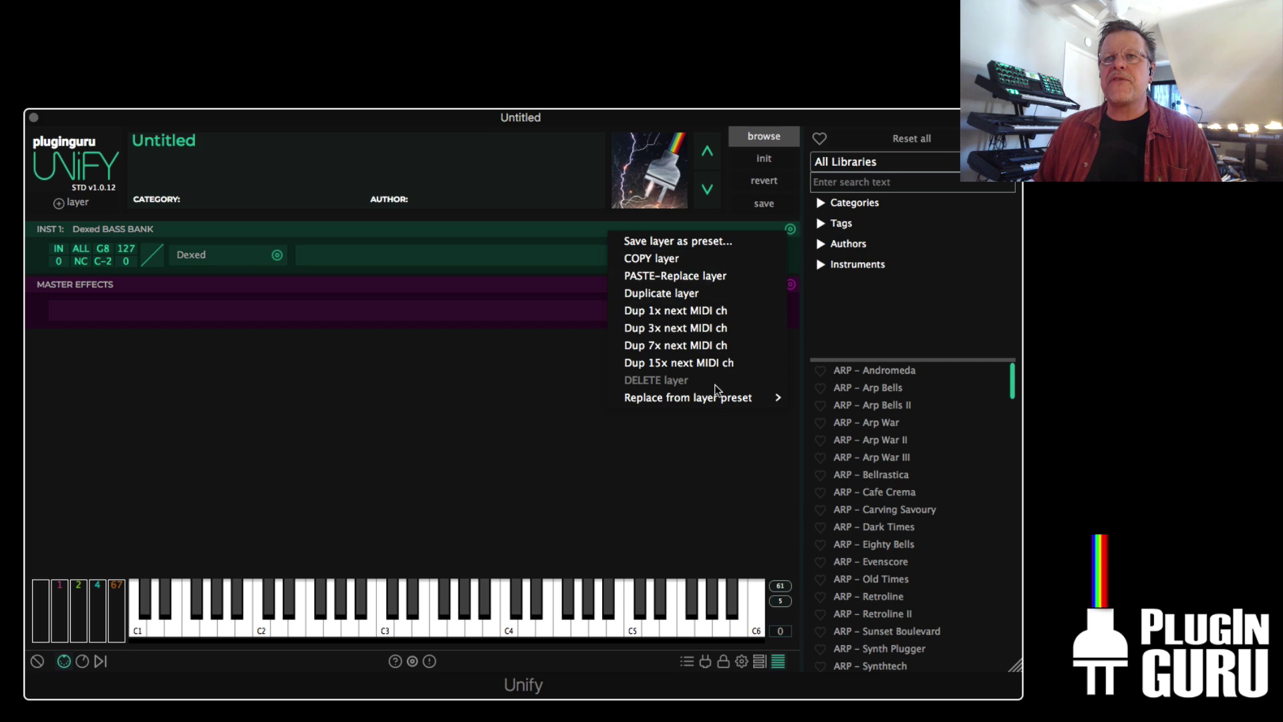
pyautogui.moveTo(715, 394)
pyautogui.moveTo(823, 274)
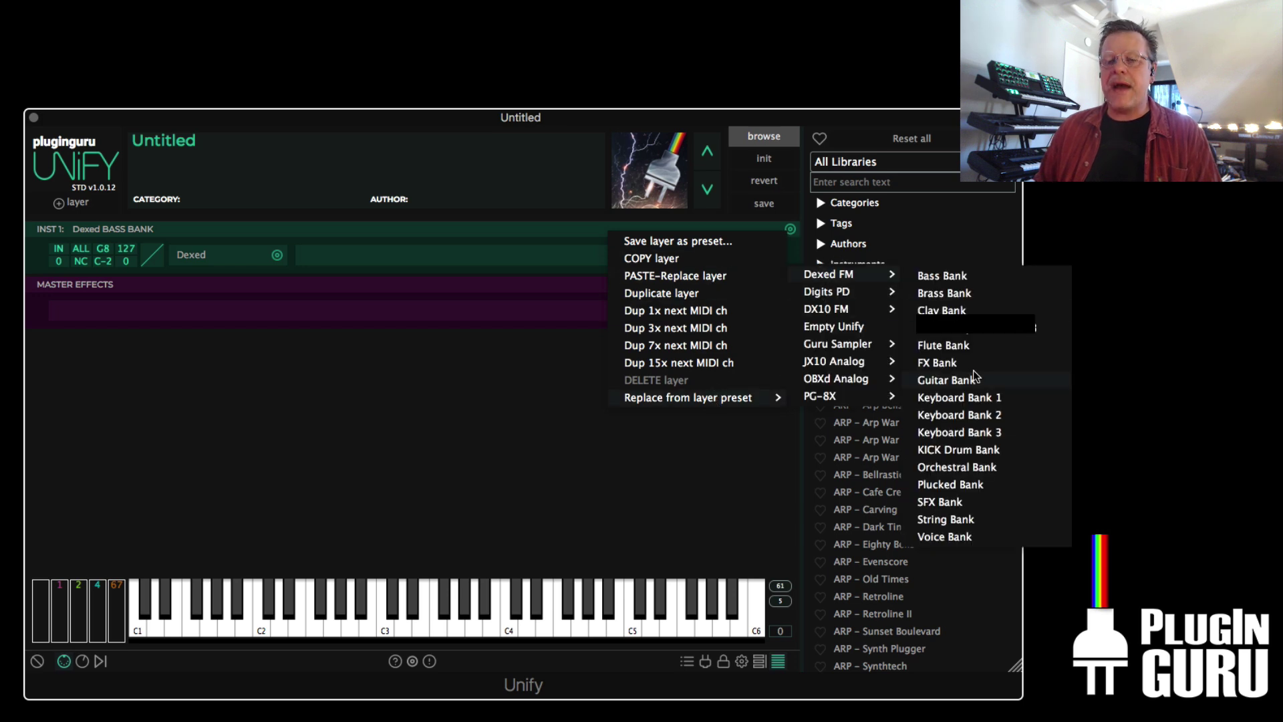
pyautogui.click(969, 398)
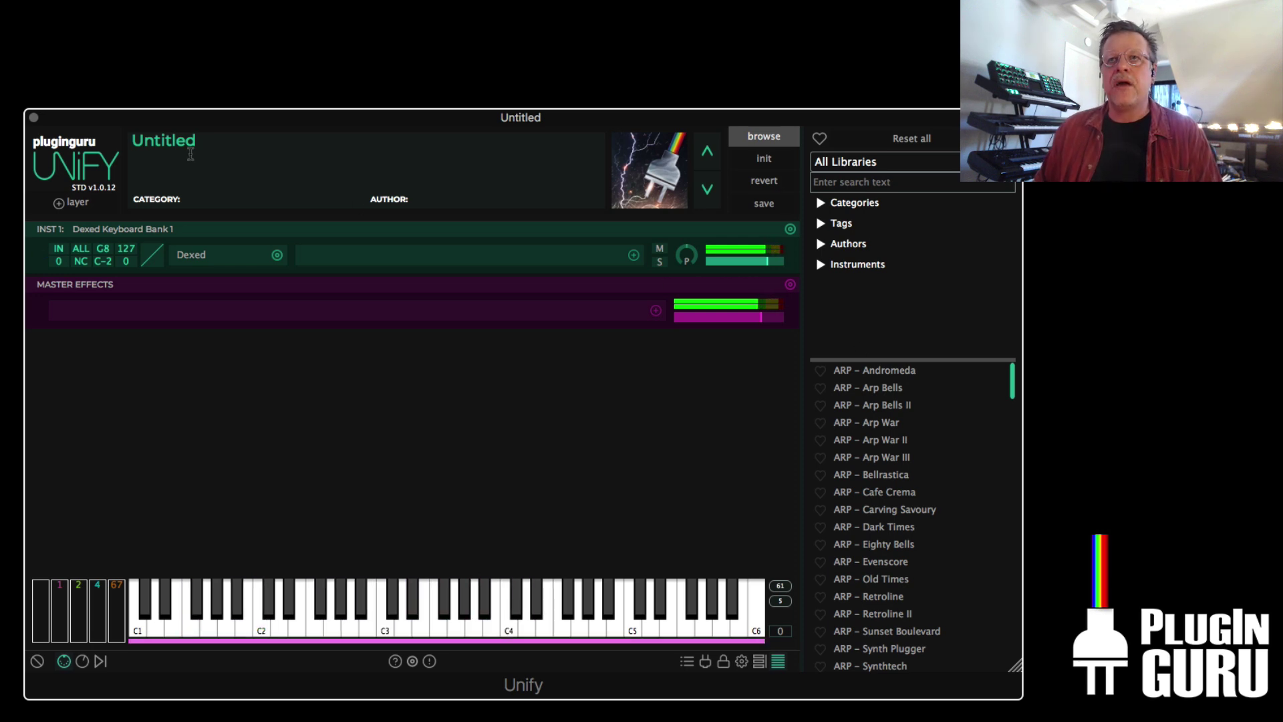
# - Add a Guru Sampler Piano Classical VS layer (Church Steinway VS) and turn the Dexed layer down
pyautogui.click(81, 200)
pyautogui.moveTo(161, 211)
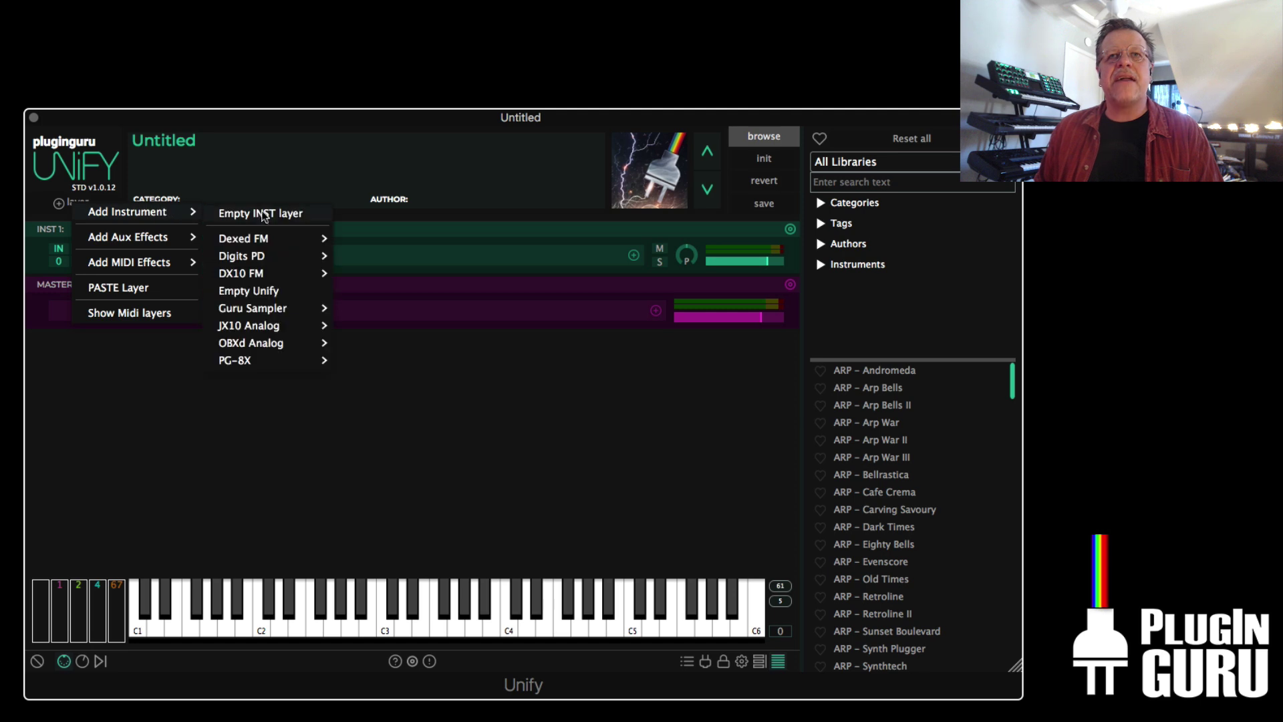
pyautogui.moveTo(263, 309)
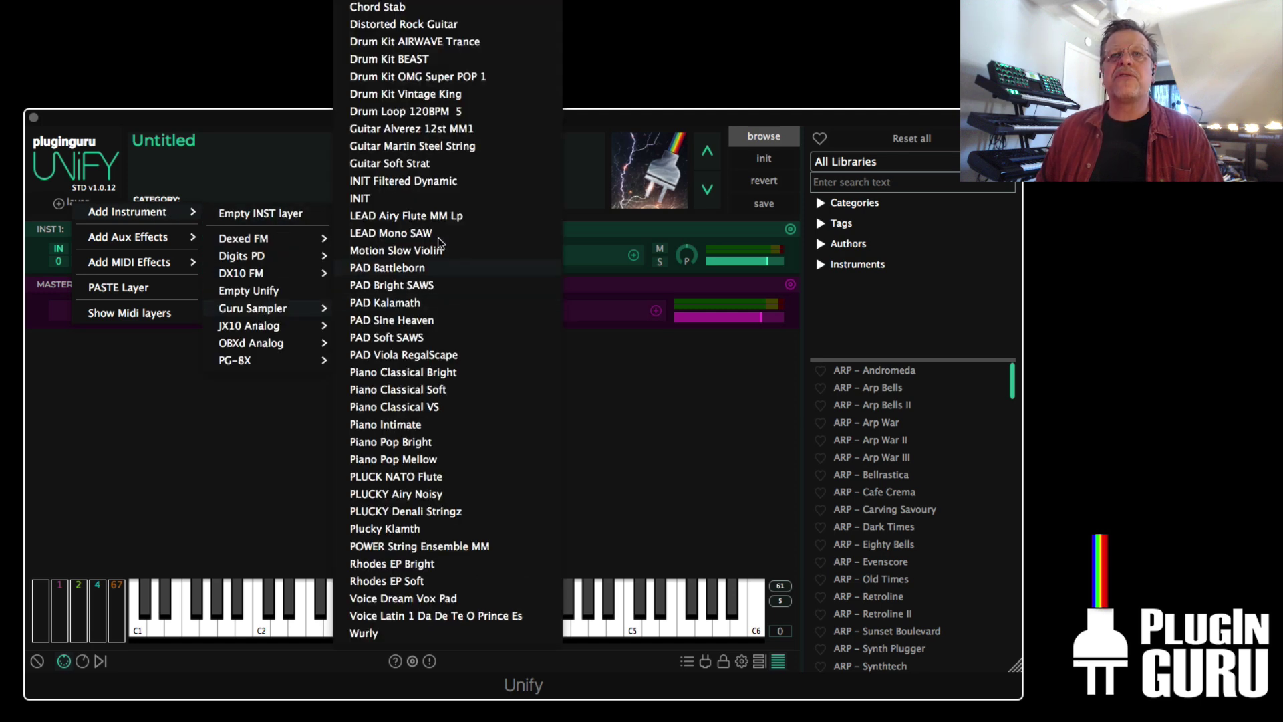
pyautogui.click(410, 407)
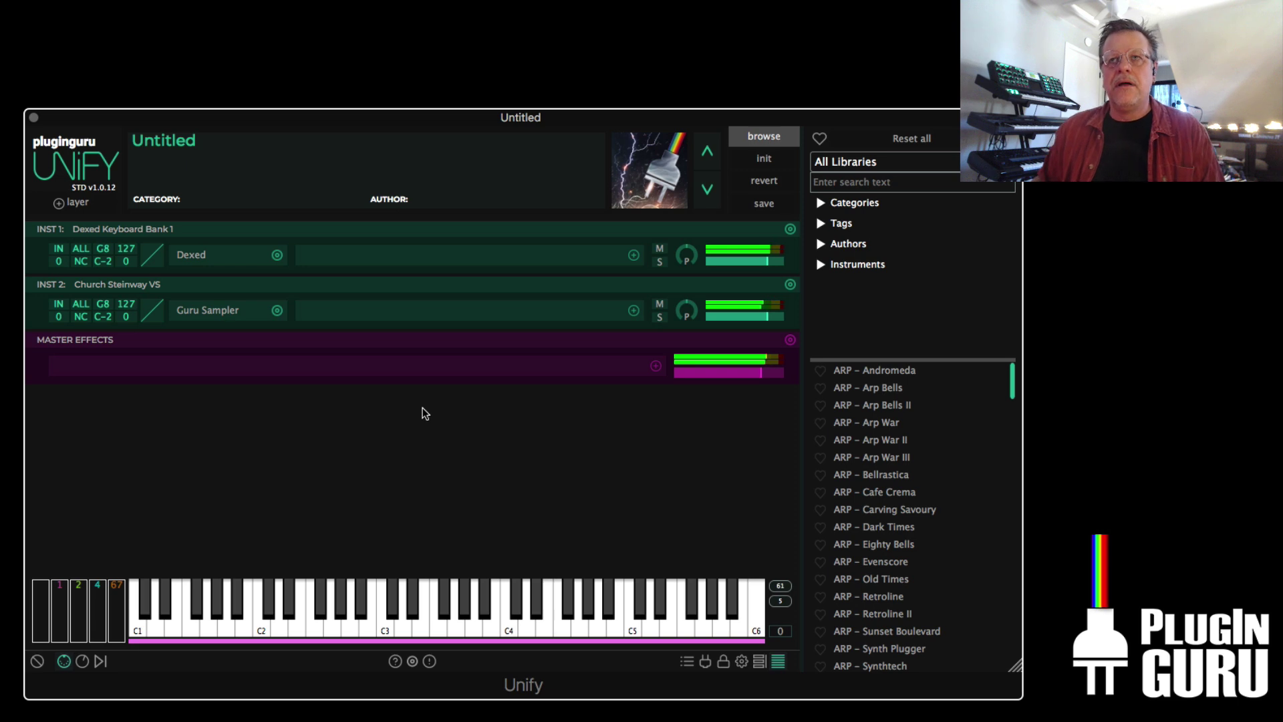
pyautogui.moveTo(765, 260); pyautogui.dragTo(756, 260)
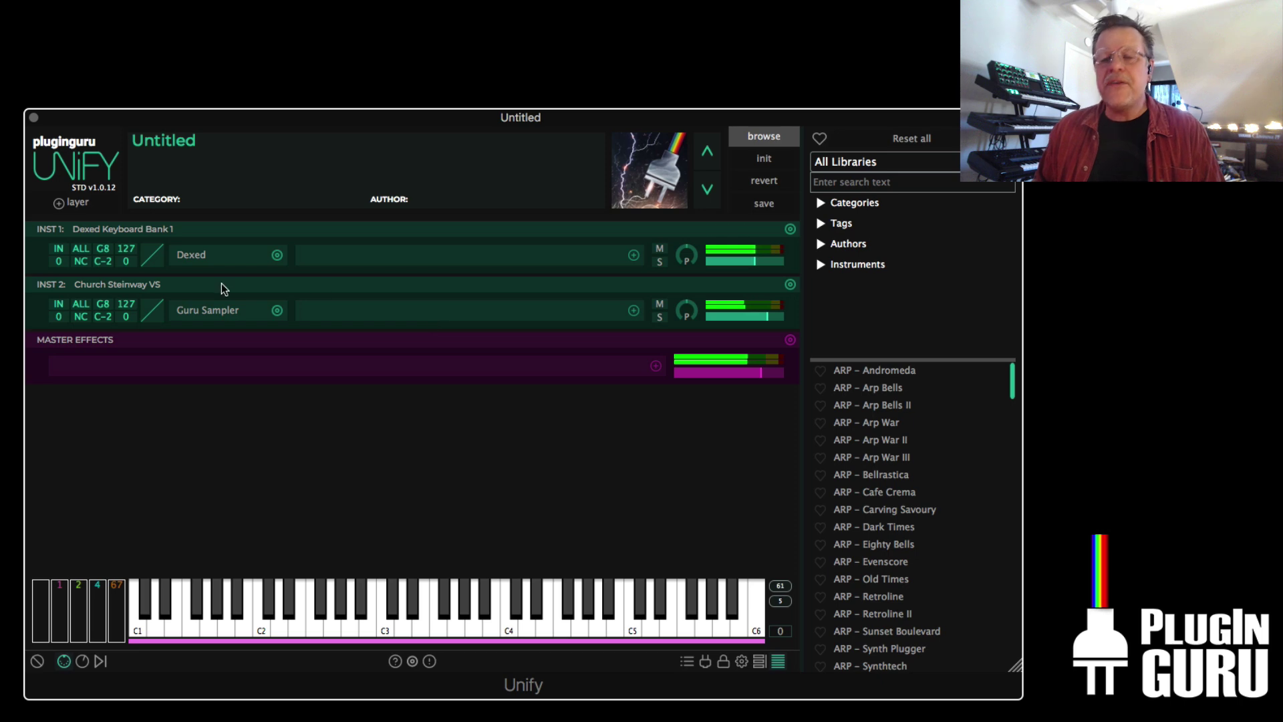
# - Mute operators 1 and 3, raise operator 6's coarse ratio to 7 and speed its second envelope rate
pyautogui.click(200, 255)
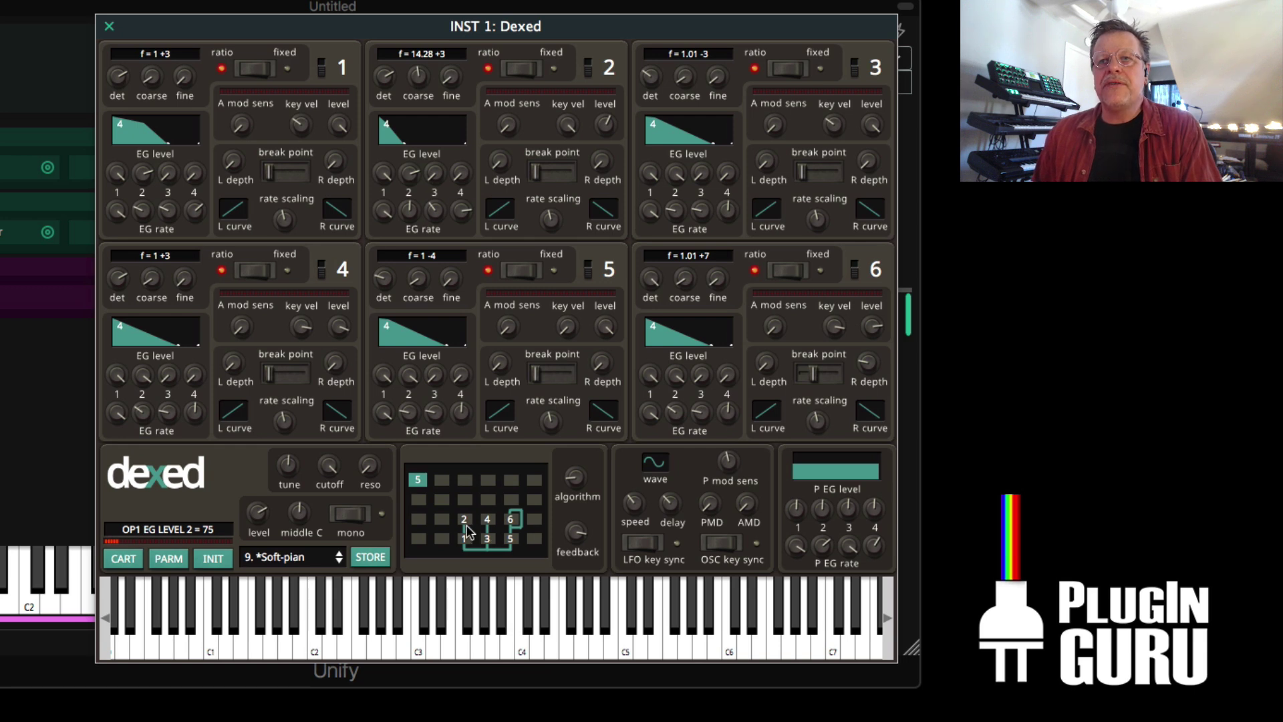
pyautogui.click(327, 79)
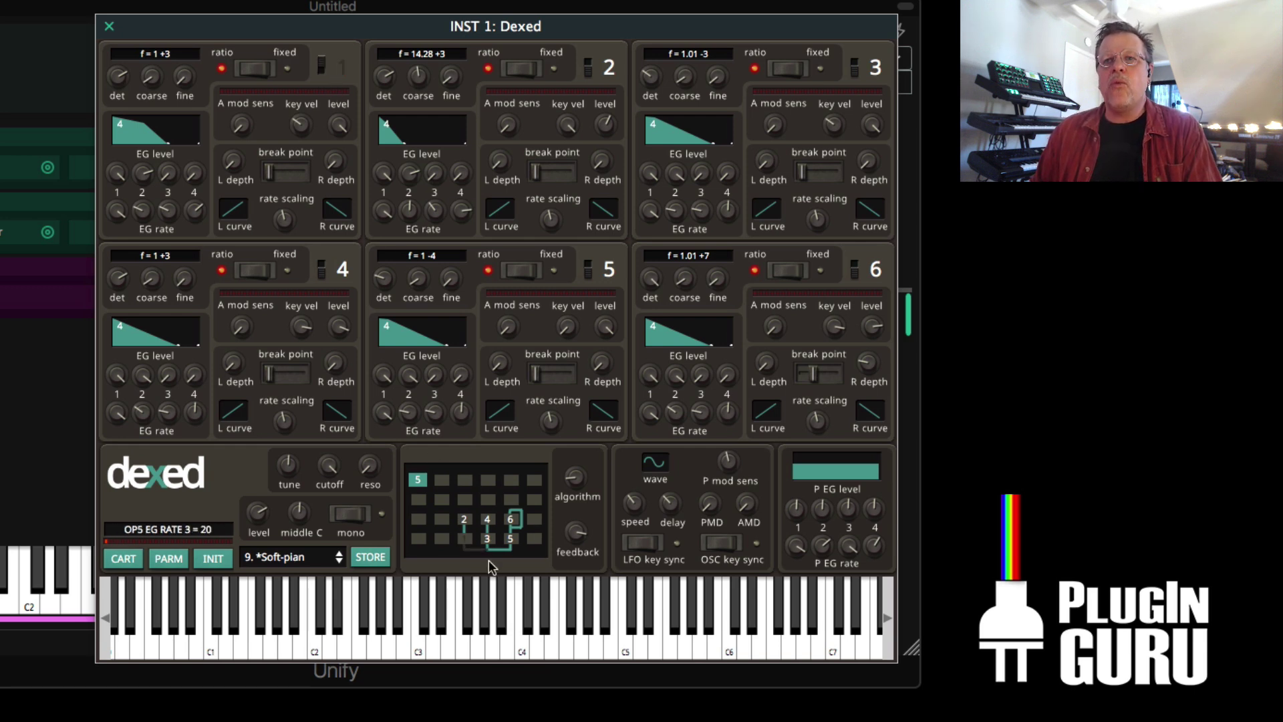
pyautogui.click(854, 74)
pyautogui.click(589, 274)
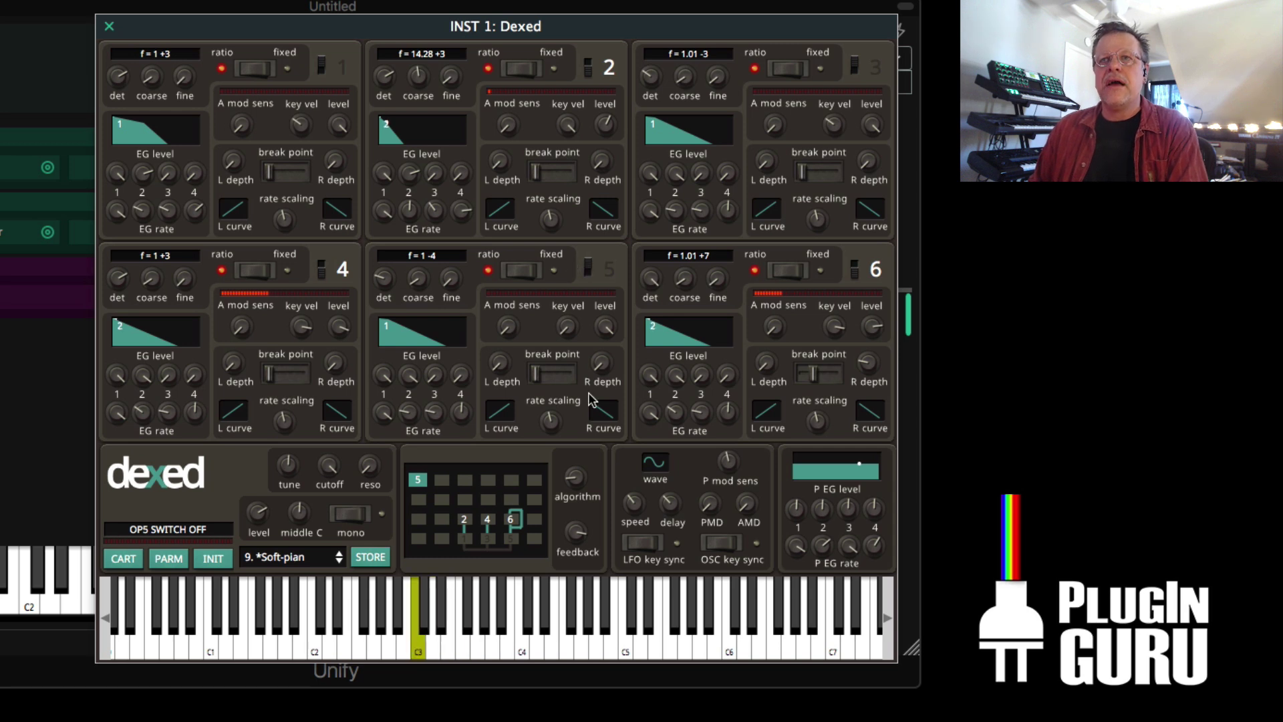
pyautogui.click(588, 268)
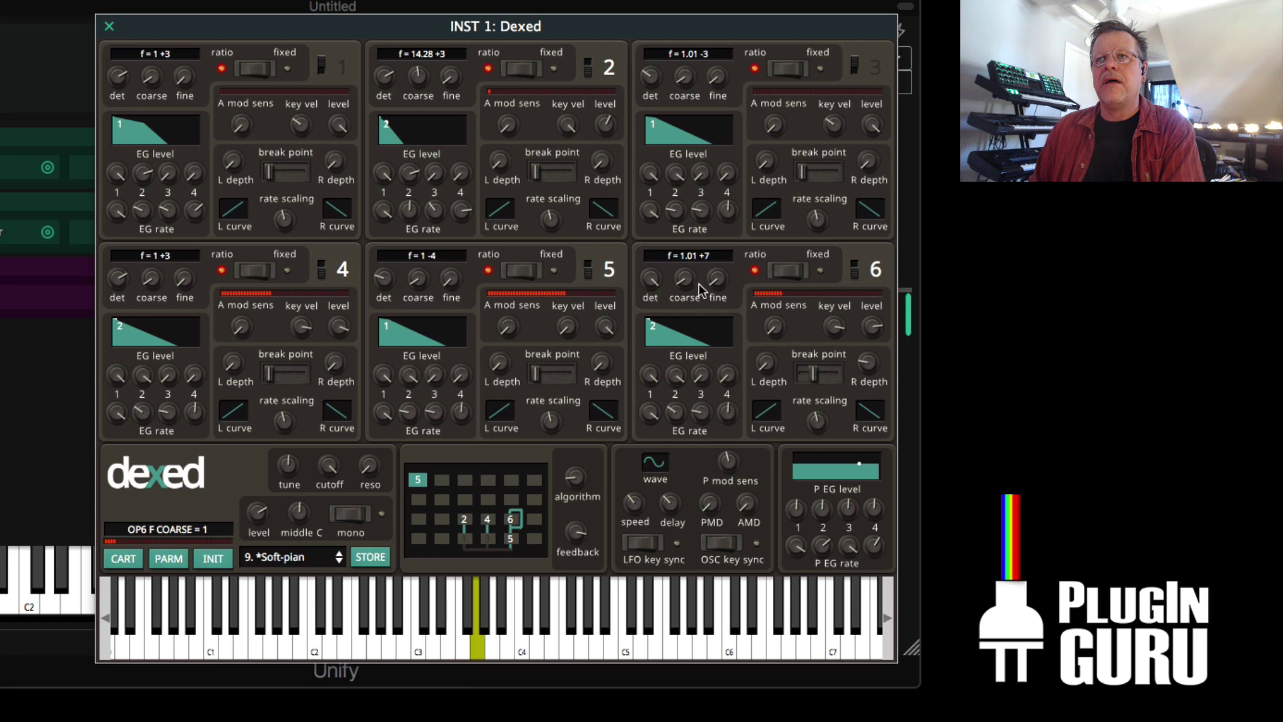
pyautogui.moveTo(684, 282); pyautogui.dragTo(698, 234)
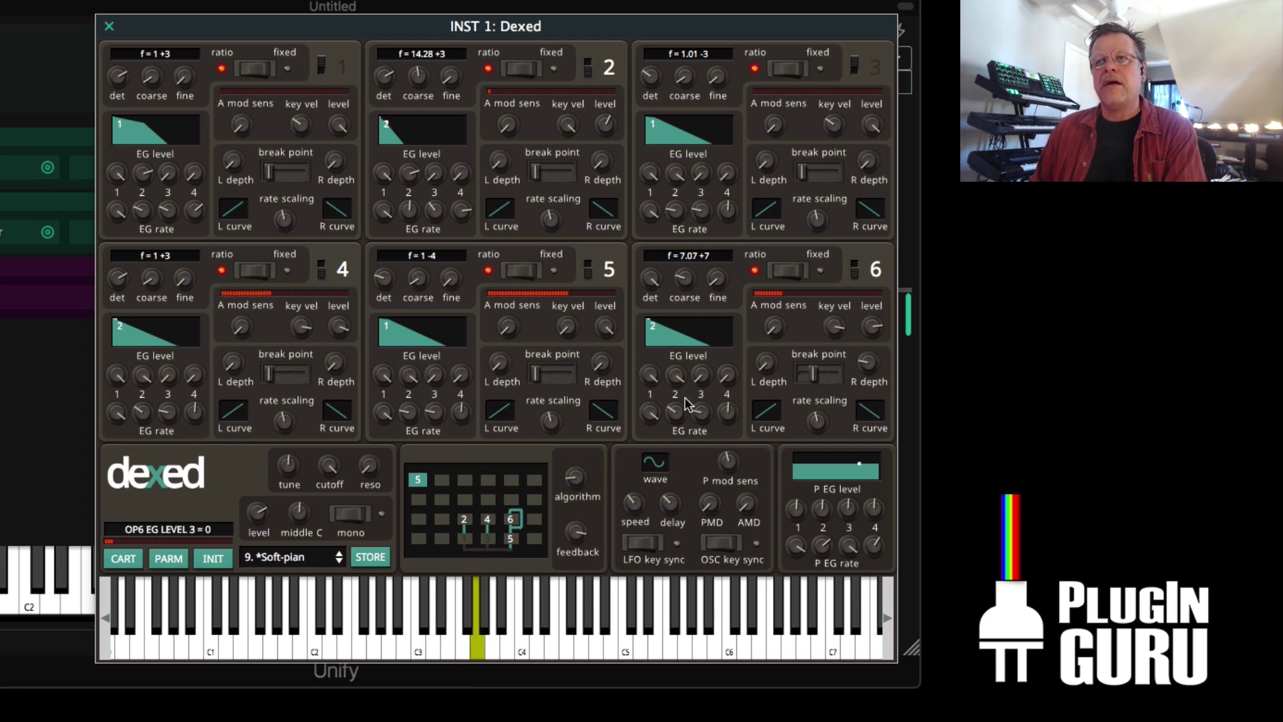
pyautogui.moveTo(678, 415)
pyautogui.mouseDown()
pyautogui.moveTo(682, 391)
pyautogui.moveTo(698, 407)
pyautogui.mouseUp()
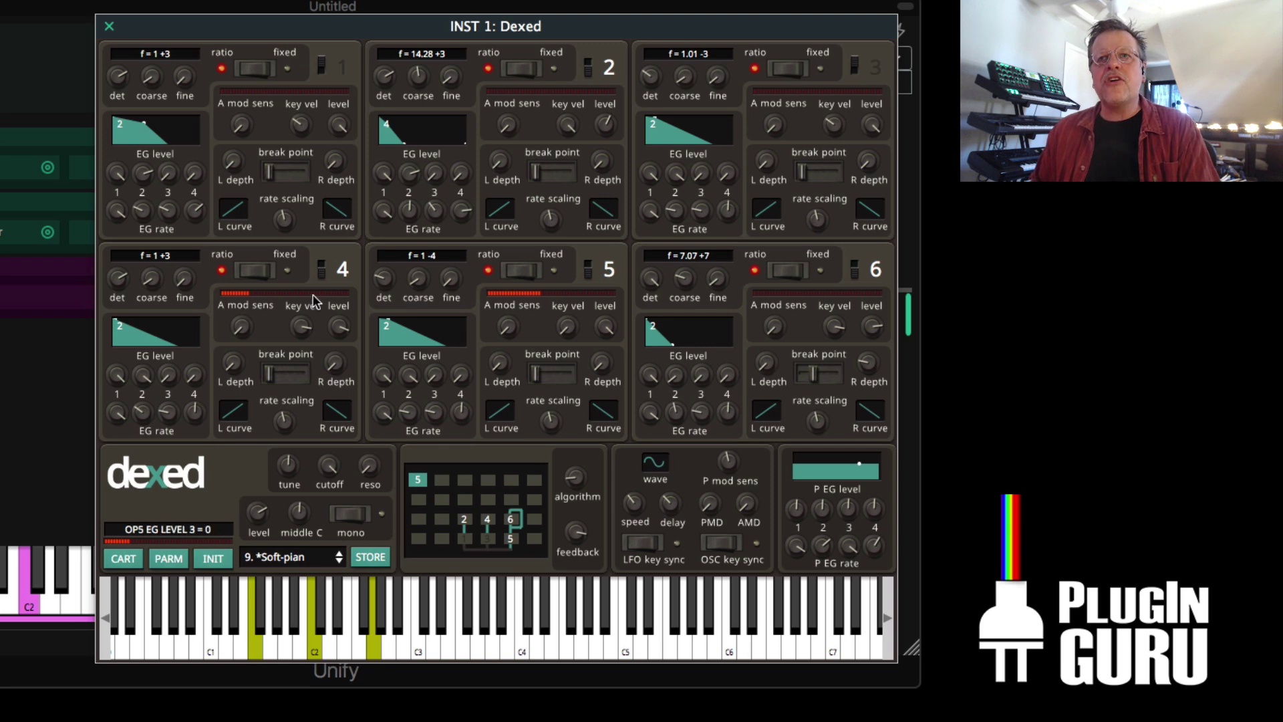
# - Re-enable operator 3, set its coarse ratio to 10 and adjust its second envelope rate
pyautogui.click(325, 270)
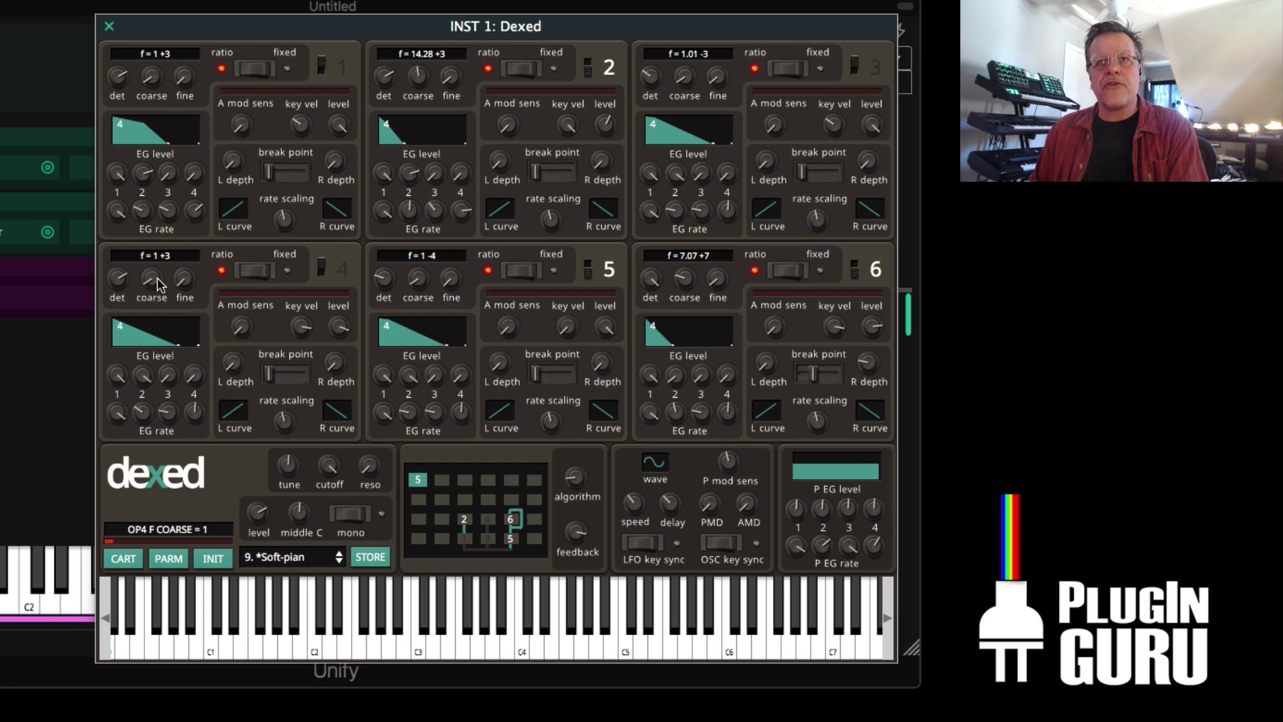
pyautogui.click(321, 267)
pyautogui.click(855, 66)
pyautogui.moveTo(686, 76); pyautogui.dragTo(714, 4)
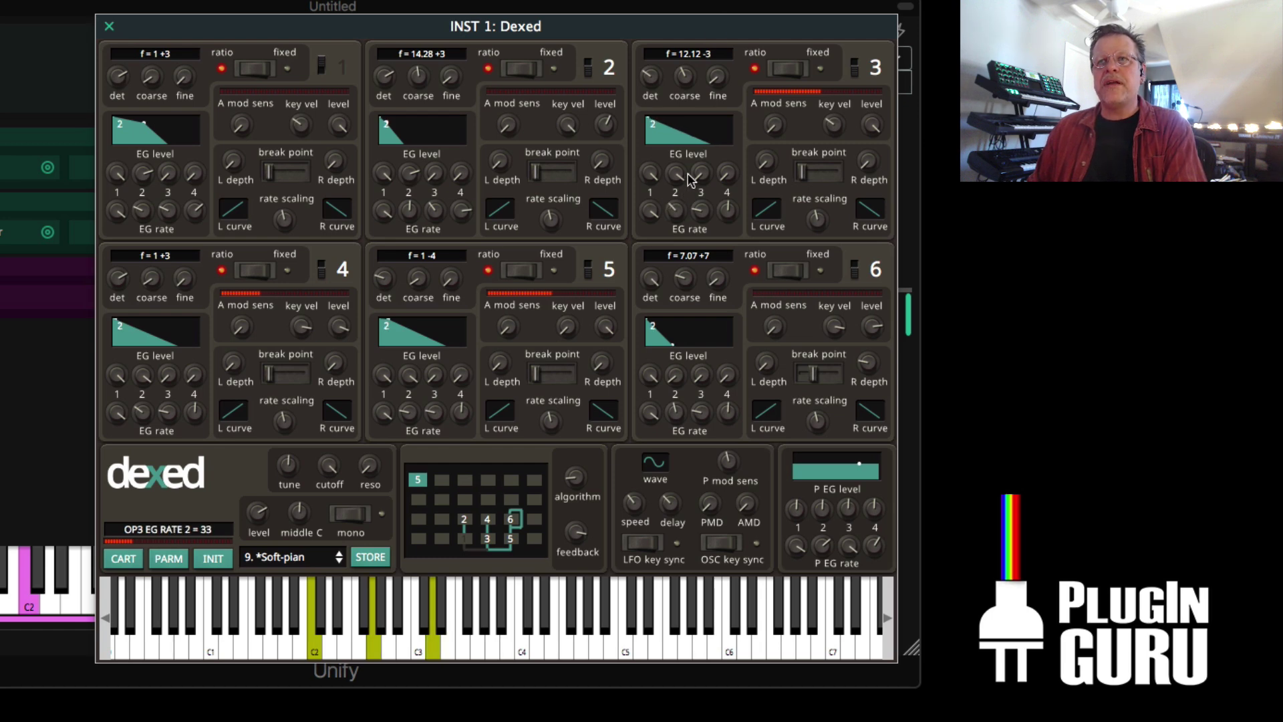
pyautogui.moveTo(675, 209); pyautogui.dragTo(693, 175)
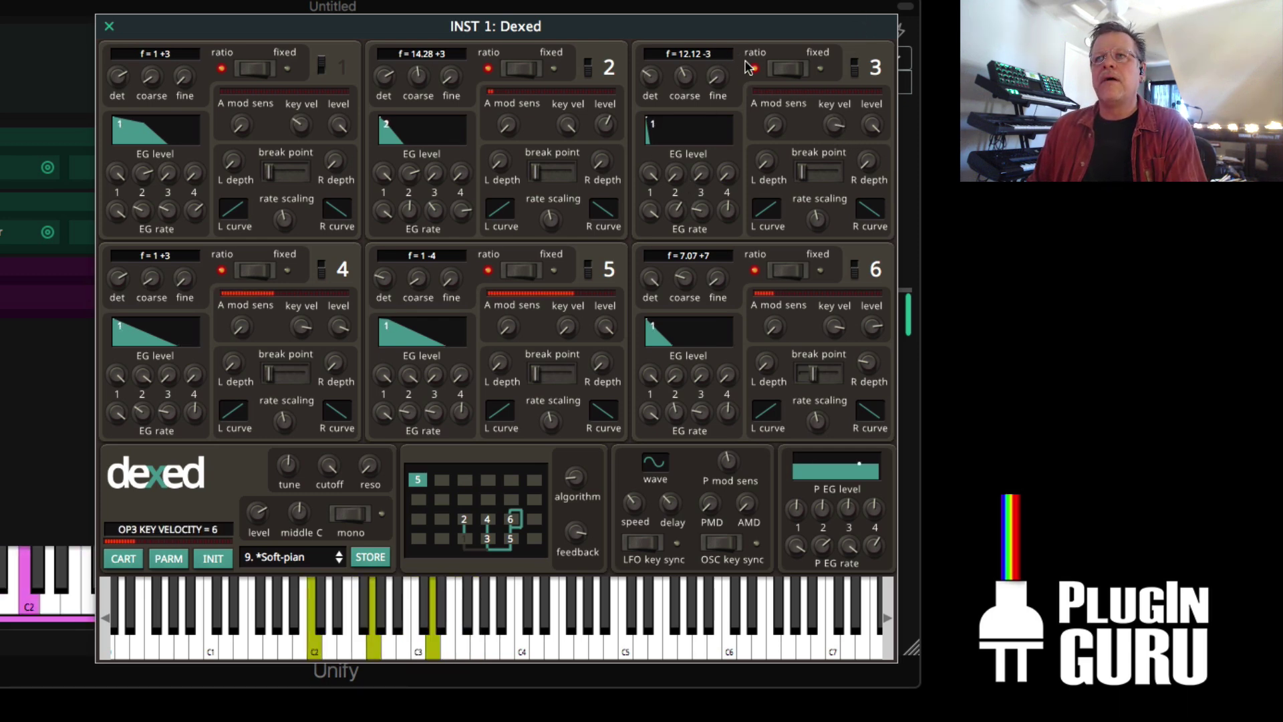
pyautogui.moveTo(688, 82); pyautogui.dragTo(688, 107)
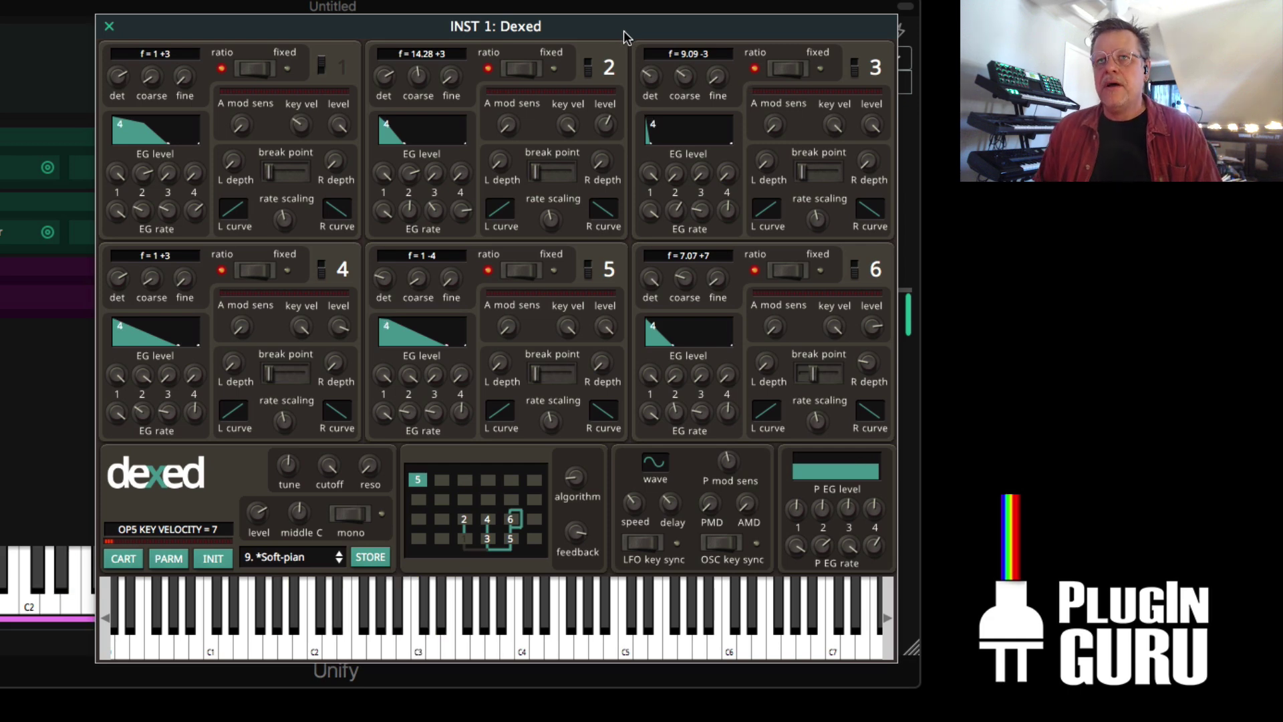
pyautogui.moveTo(443, 32); pyautogui.dragTo(464, 21)
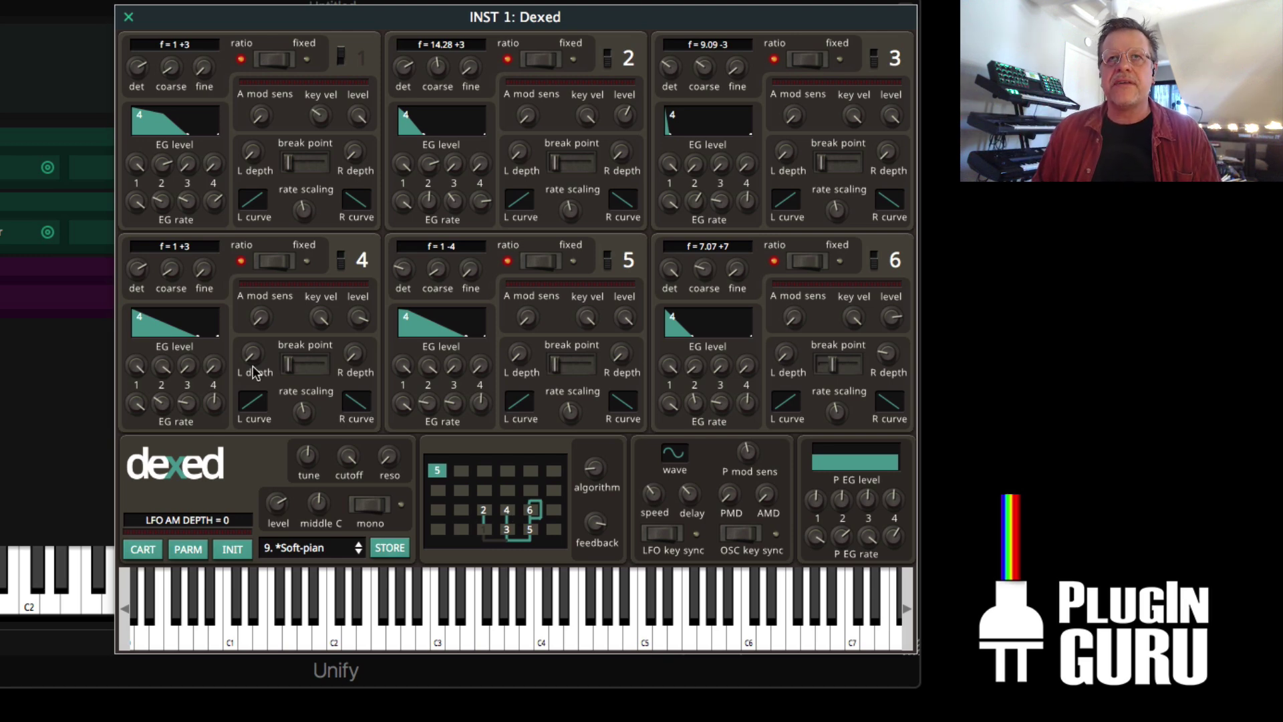
# - Filter Unify's presets to Dexed-based patches in the Unify Standard Library
pyautogui.click(129, 18)
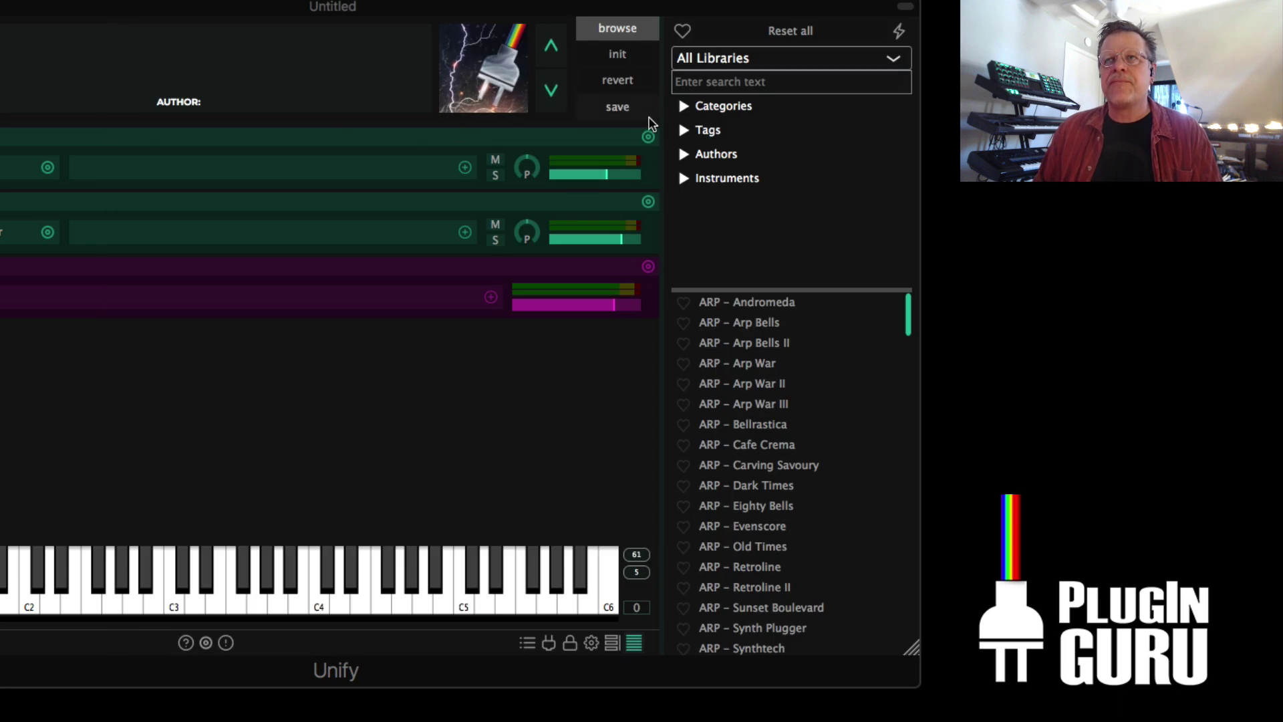
pyautogui.click(682, 179)
pyautogui.click(695, 201)
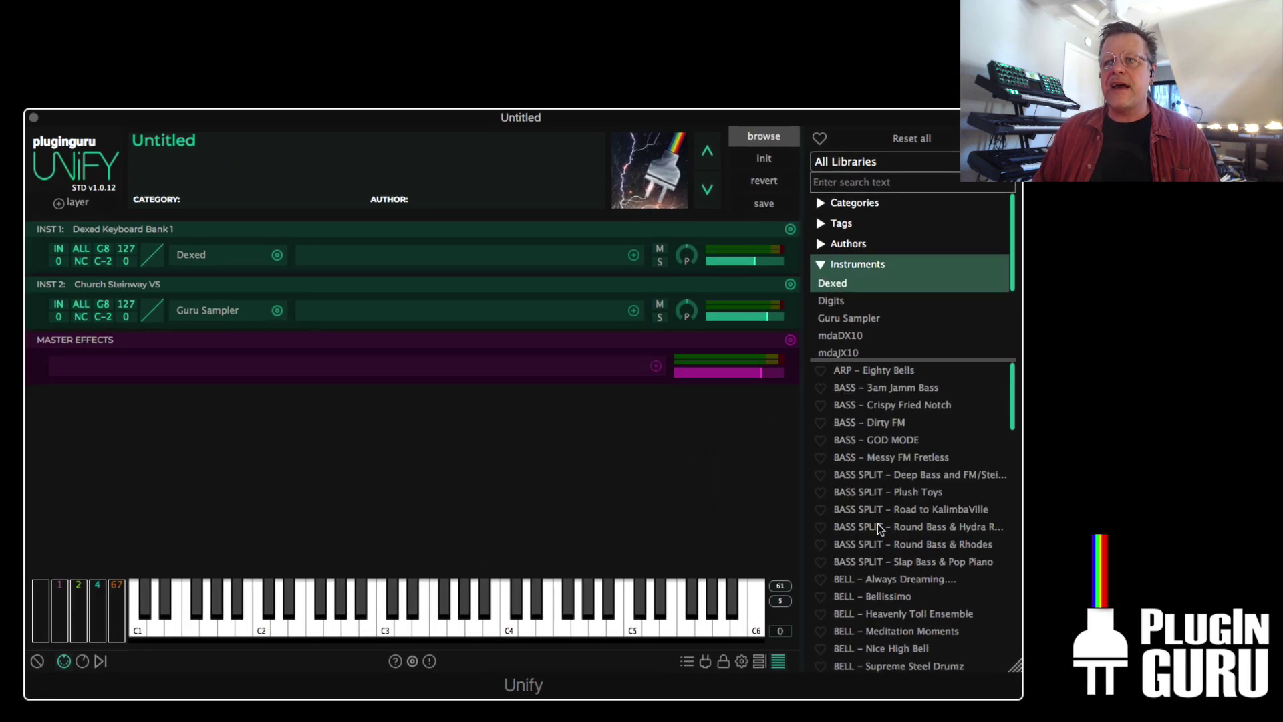
pyautogui.scroll(-3, 929, 500)
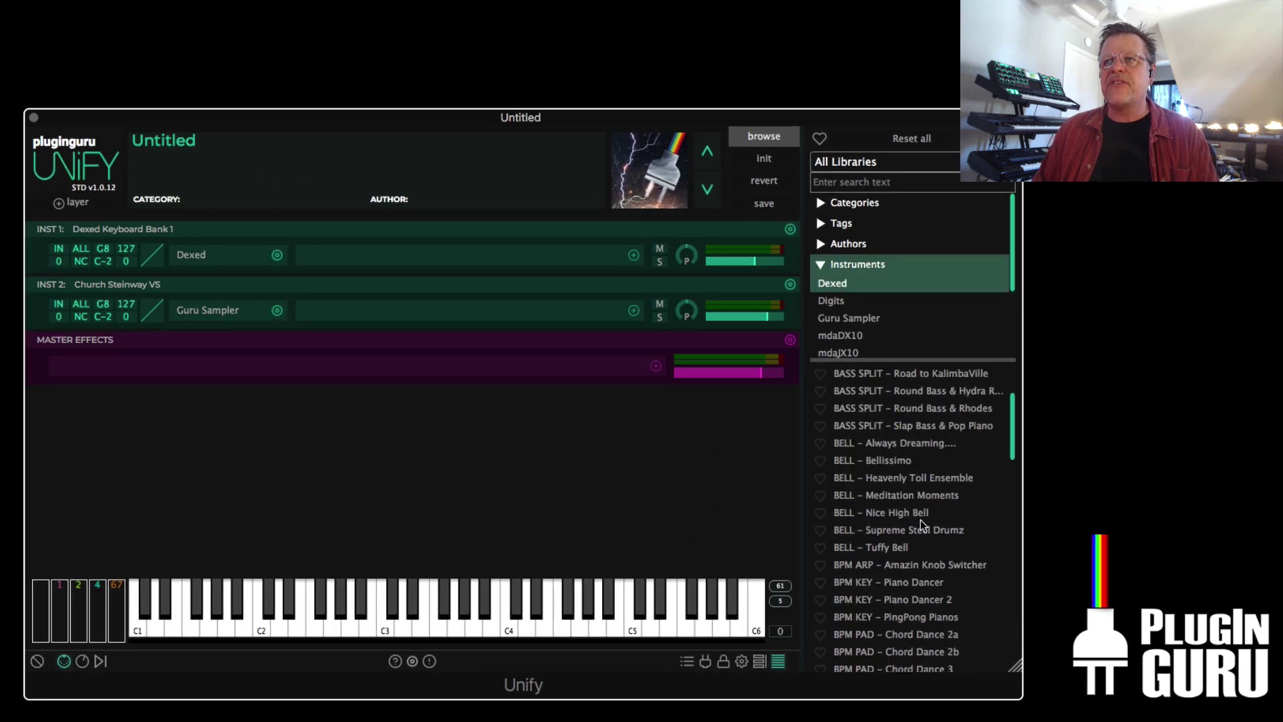
pyautogui.scroll(-4, 928, 440)
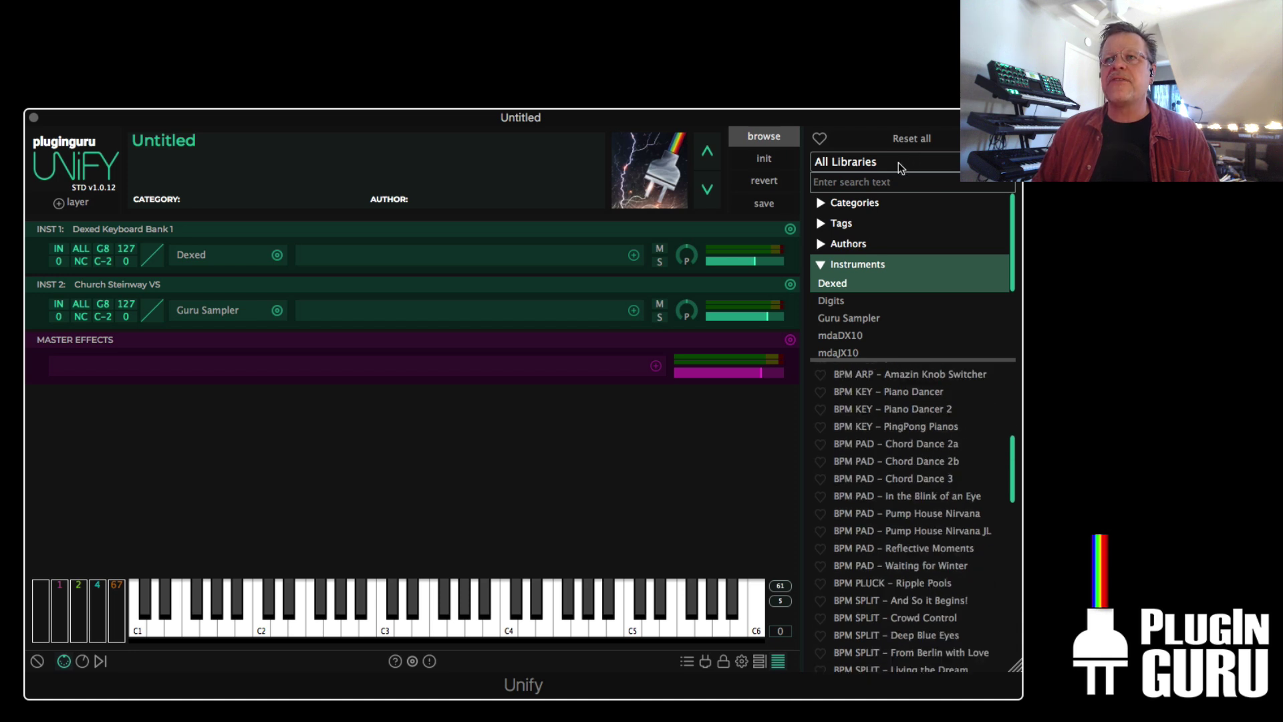
pyautogui.click(898, 163)
pyautogui.click(895, 527)
pyautogui.scroll(-10, 882, 563)
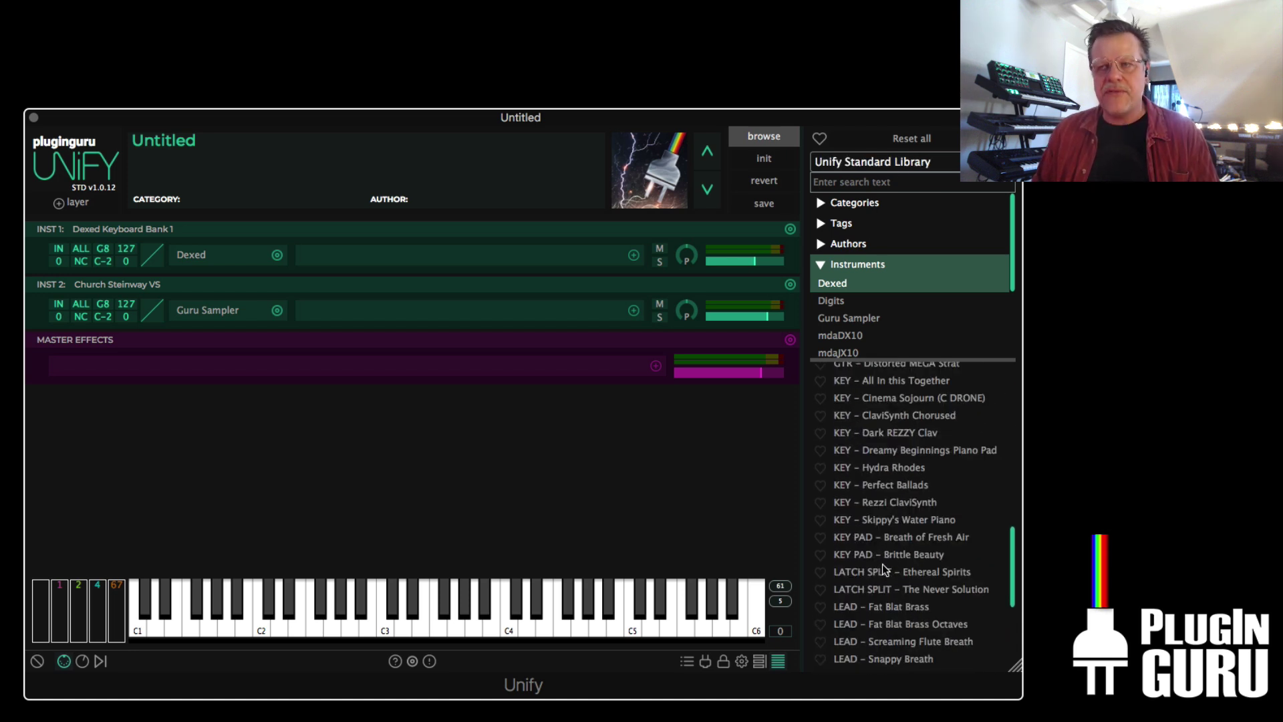
# - Audition PLUCK - Druid Dream Harp with its layers soloed, then load STR - Nu Orchestral Adventures!
pyautogui.click(896, 541)
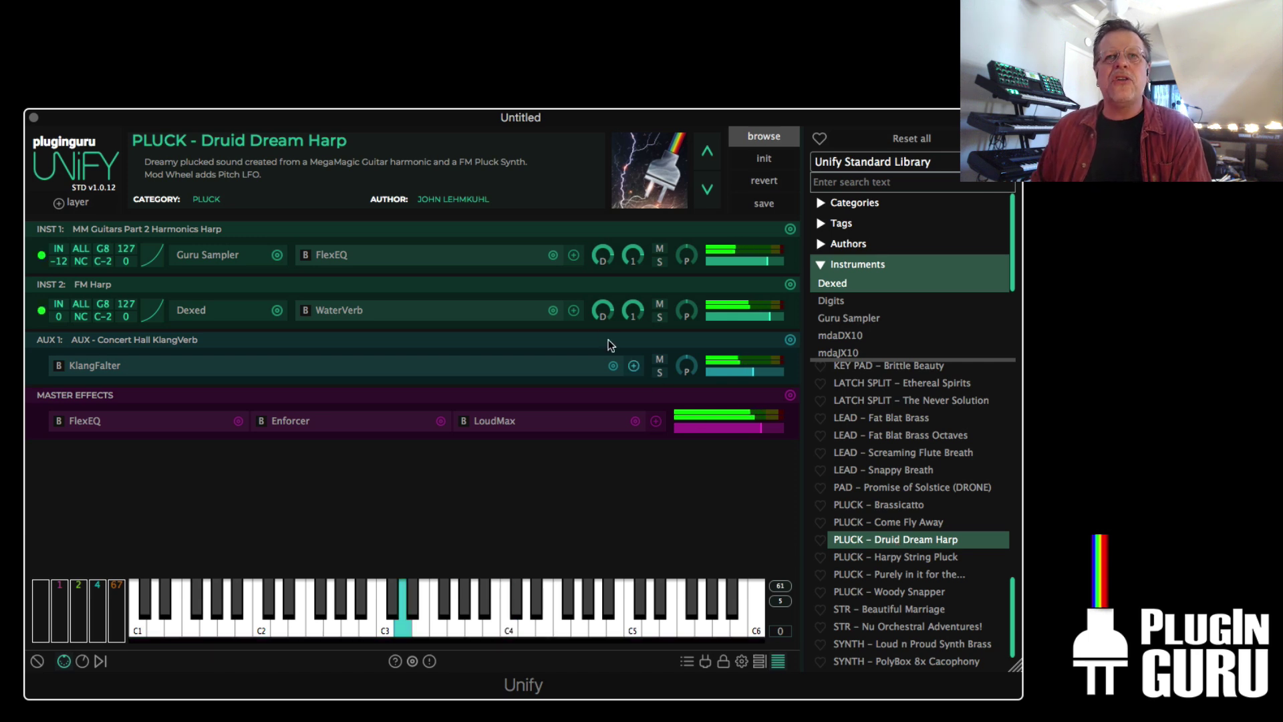
pyautogui.click(659, 318)
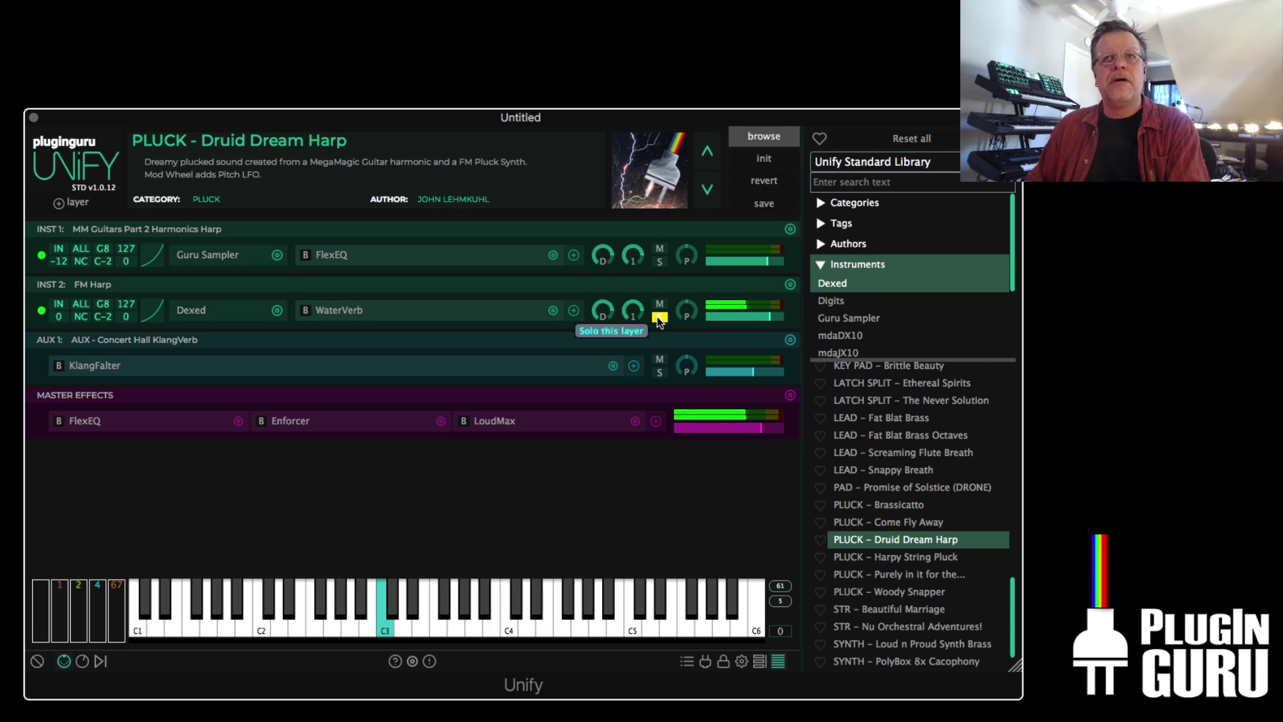
pyautogui.click(659, 262)
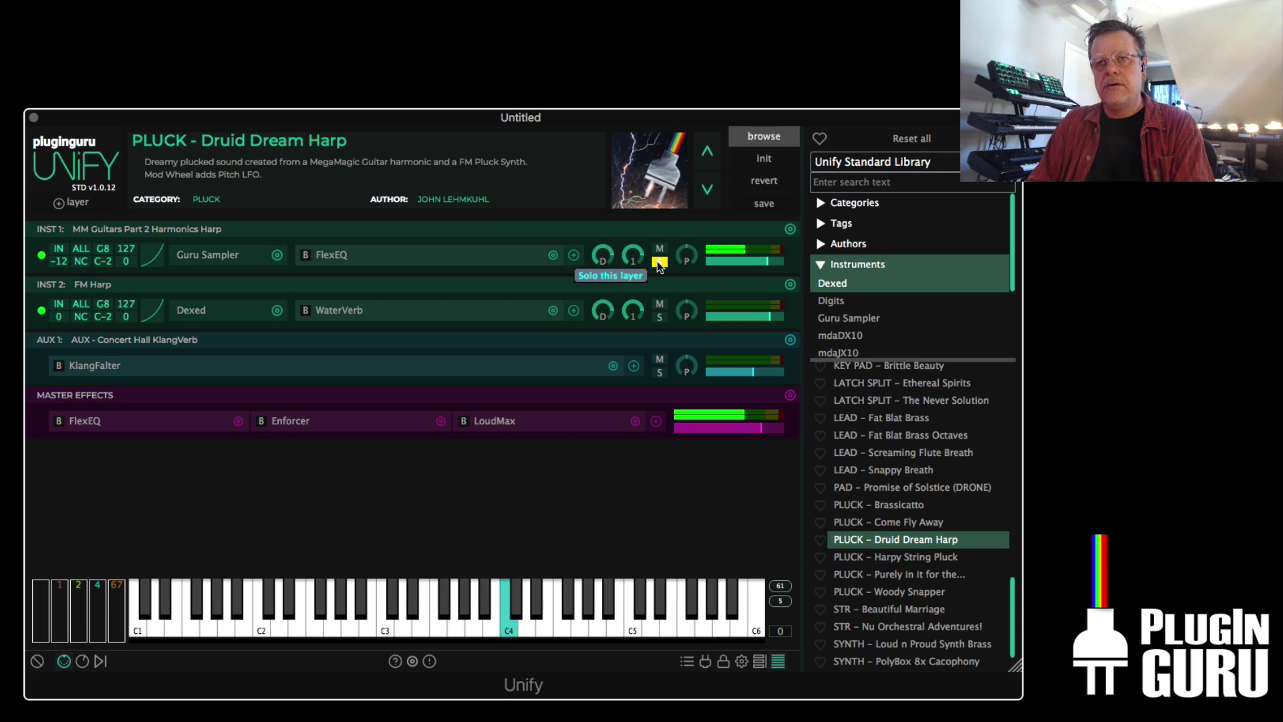
pyautogui.click(658, 262)
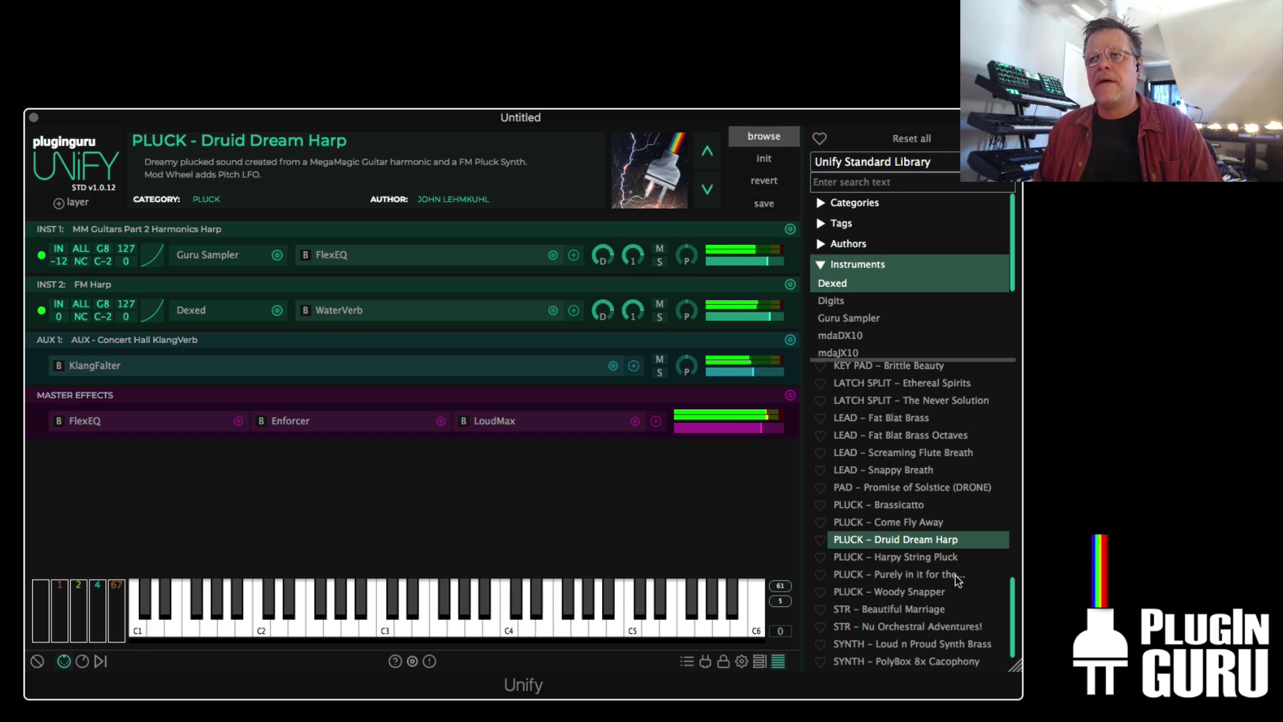
pyautogui.scroll(-3, 915, 575)
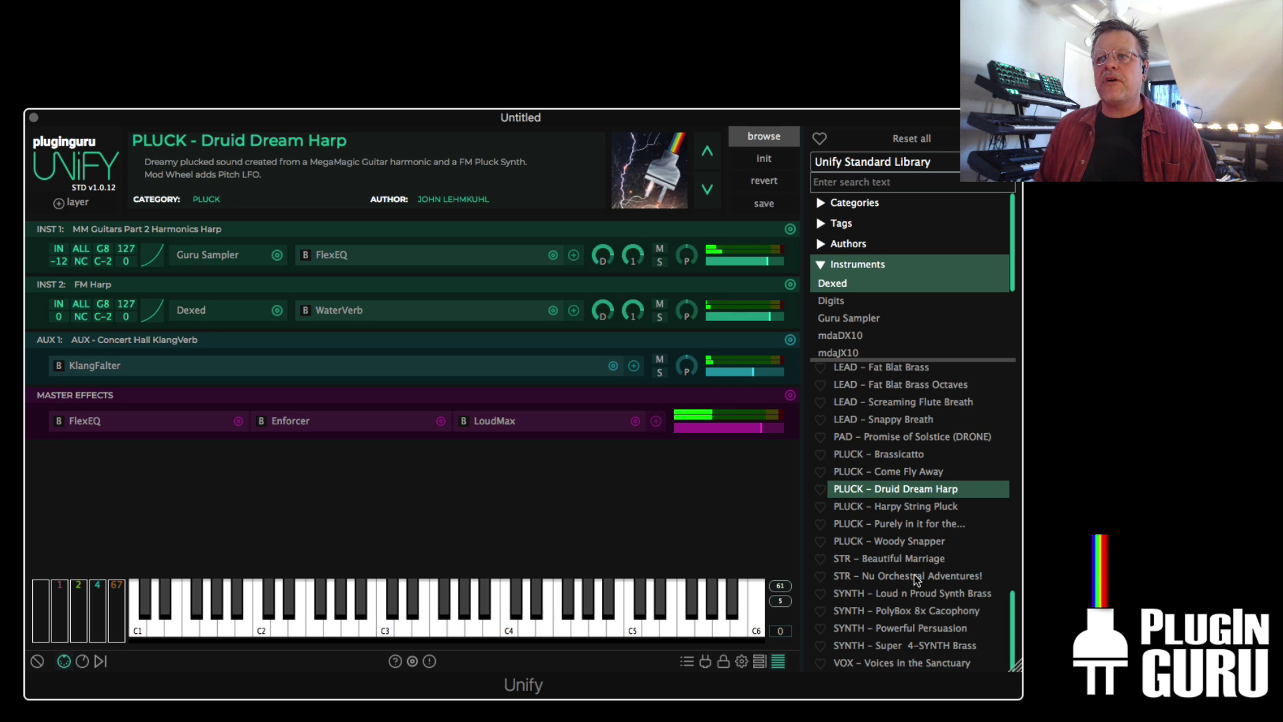
pyautogui.click(915, 574)
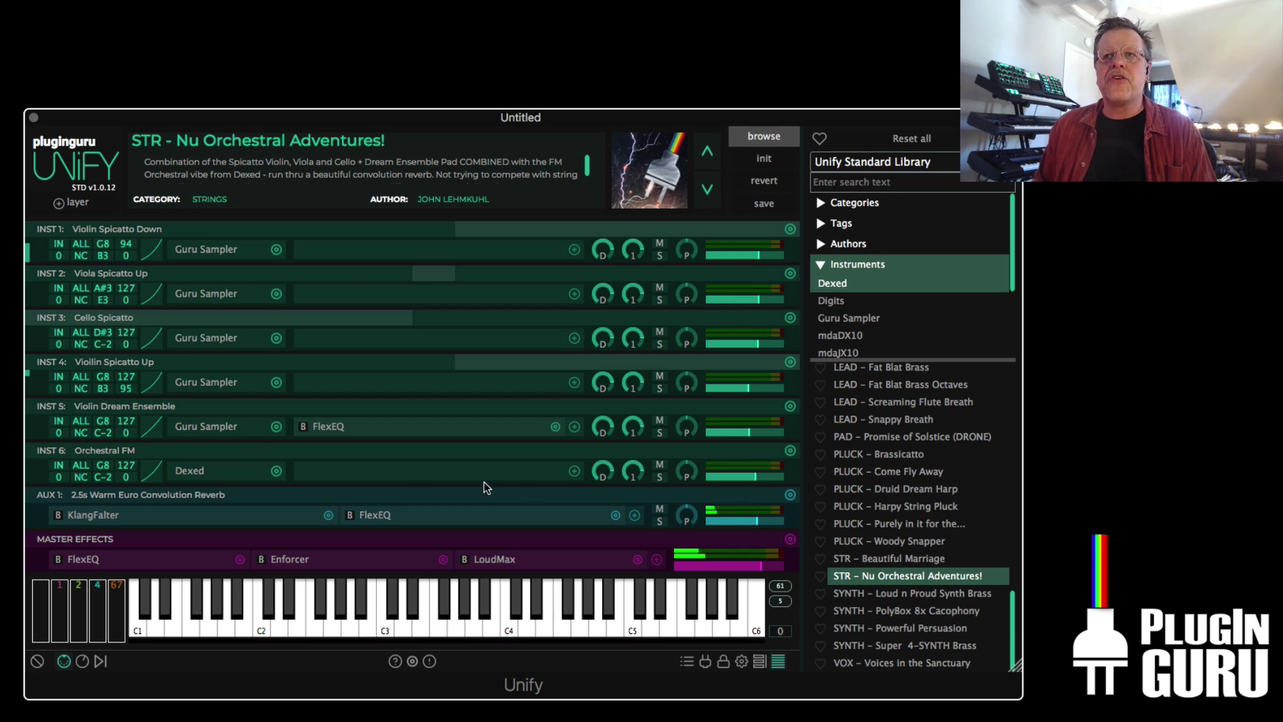
# - Unsolo INST 6's Orchestral FM layer, then reset to a blank Untitled patch with one Sine Wave Synth
pyautogui.click(659, 476)
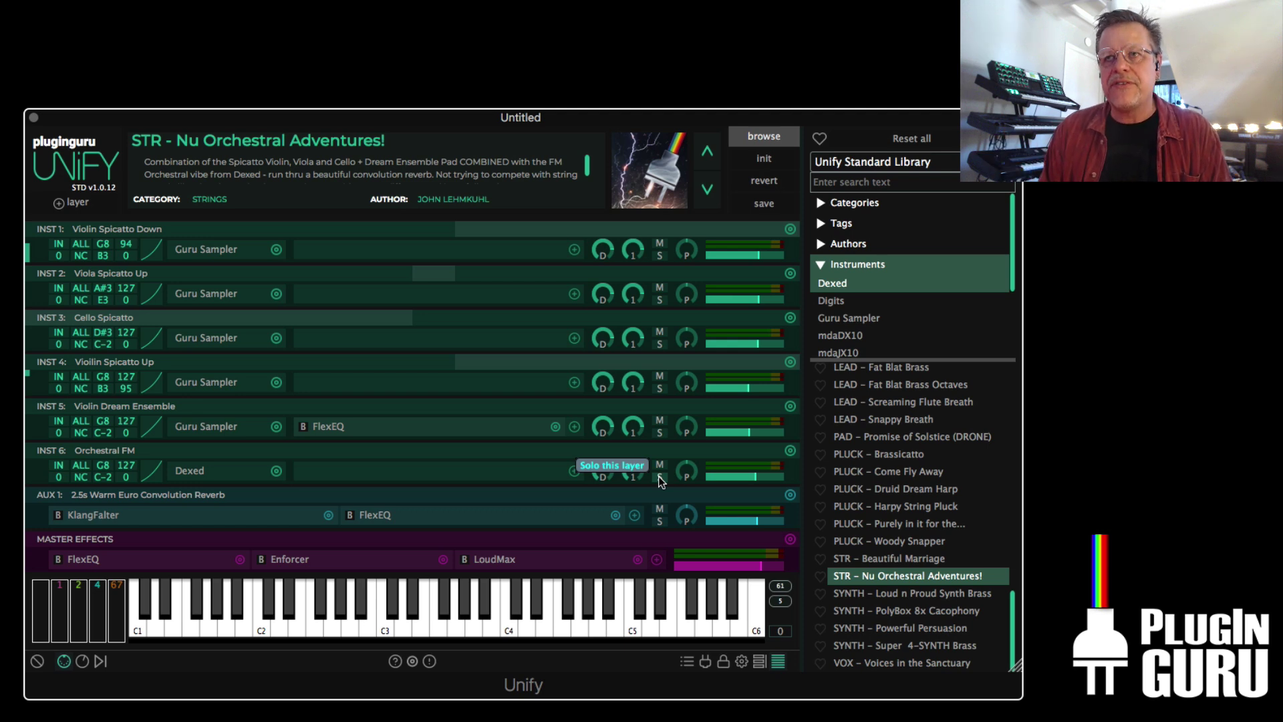
pyautogui.scroll(8, 935, 535)
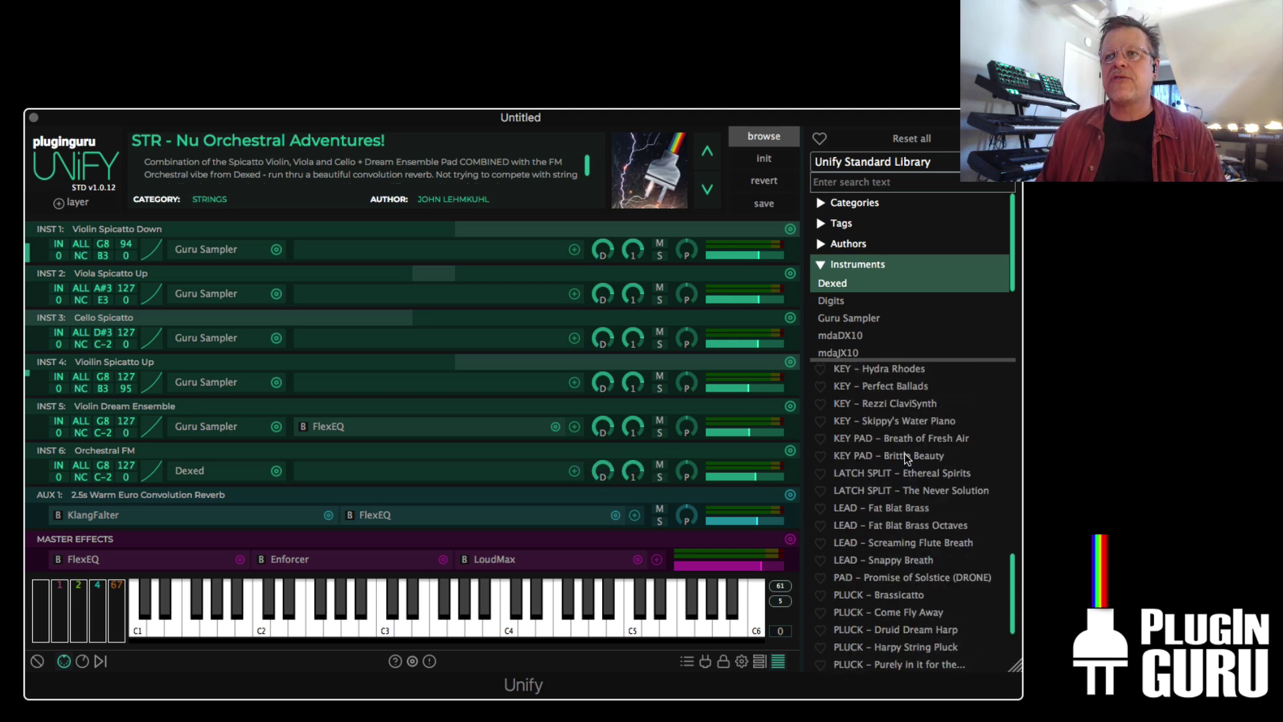
pyautogui.scroll(3, 906, 458)
pyautogui.scroll(-2, 903, 551)
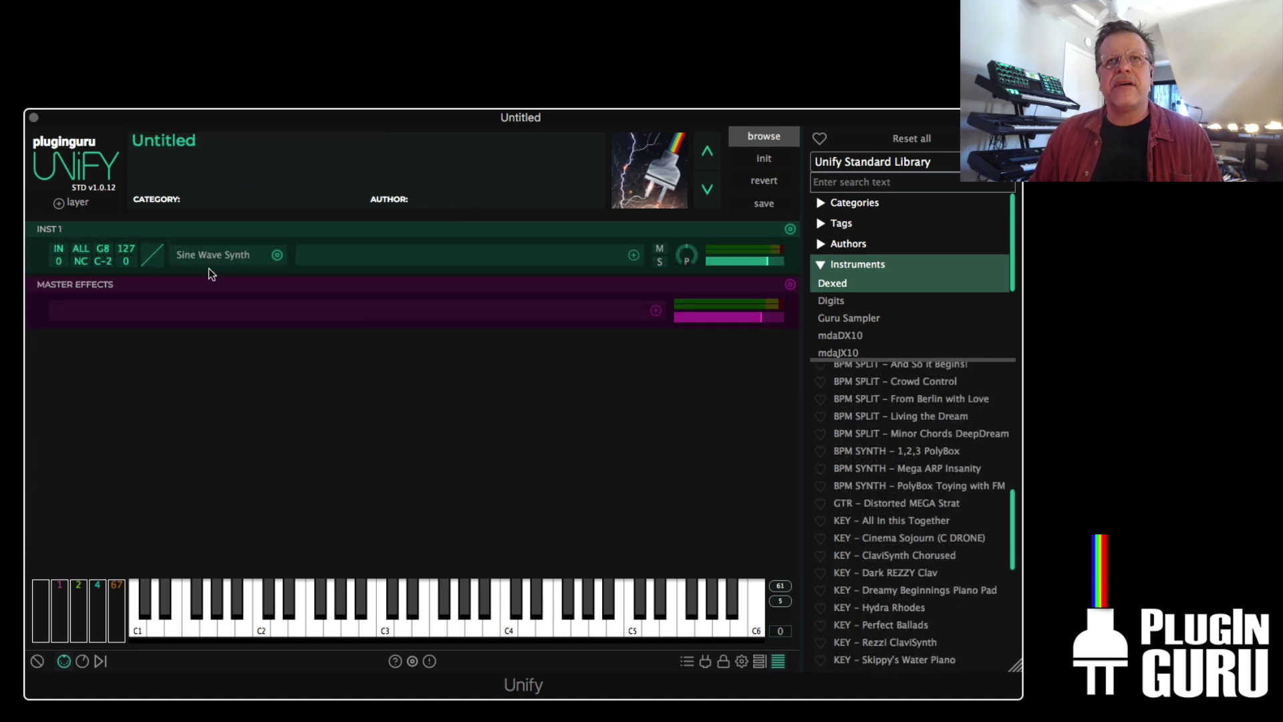
# - Swap INST 1's Sine Wave Synth for Dexed and close the Dexed editor
pyautogui.click(277, 258)
pyautogui.moveTo(292, 261)
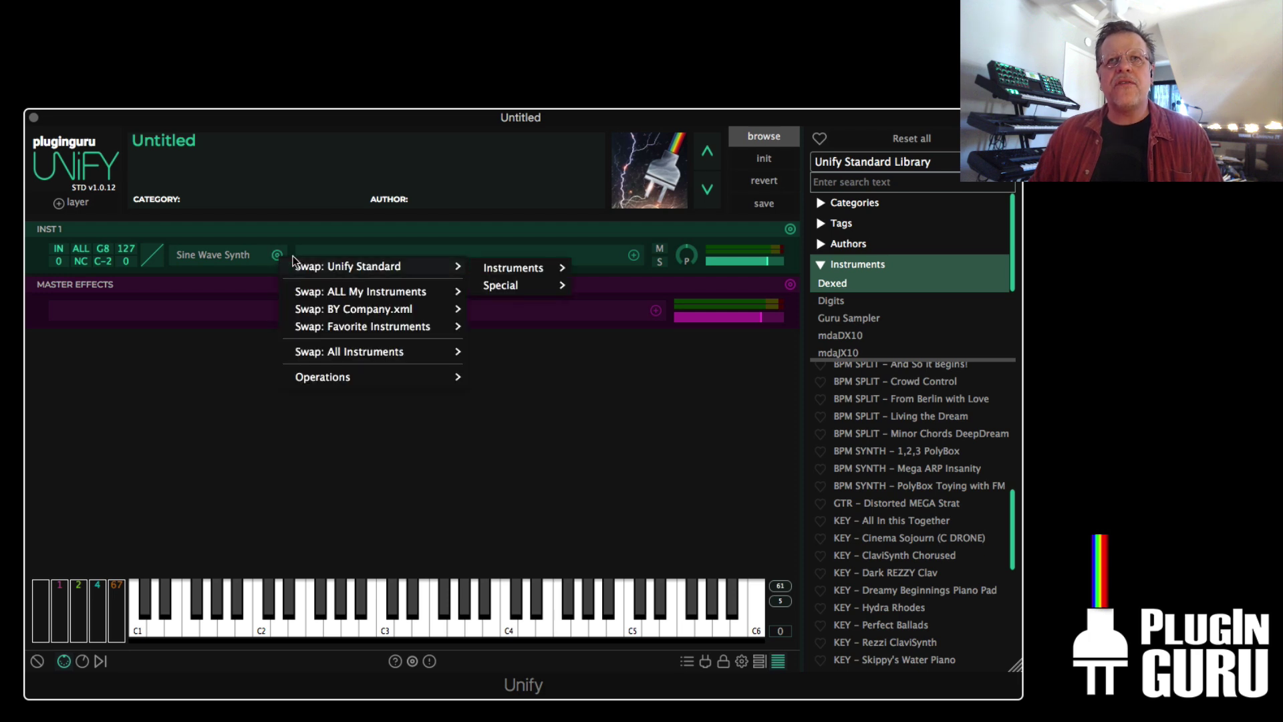
pyautogui.moveTo(532, 268)
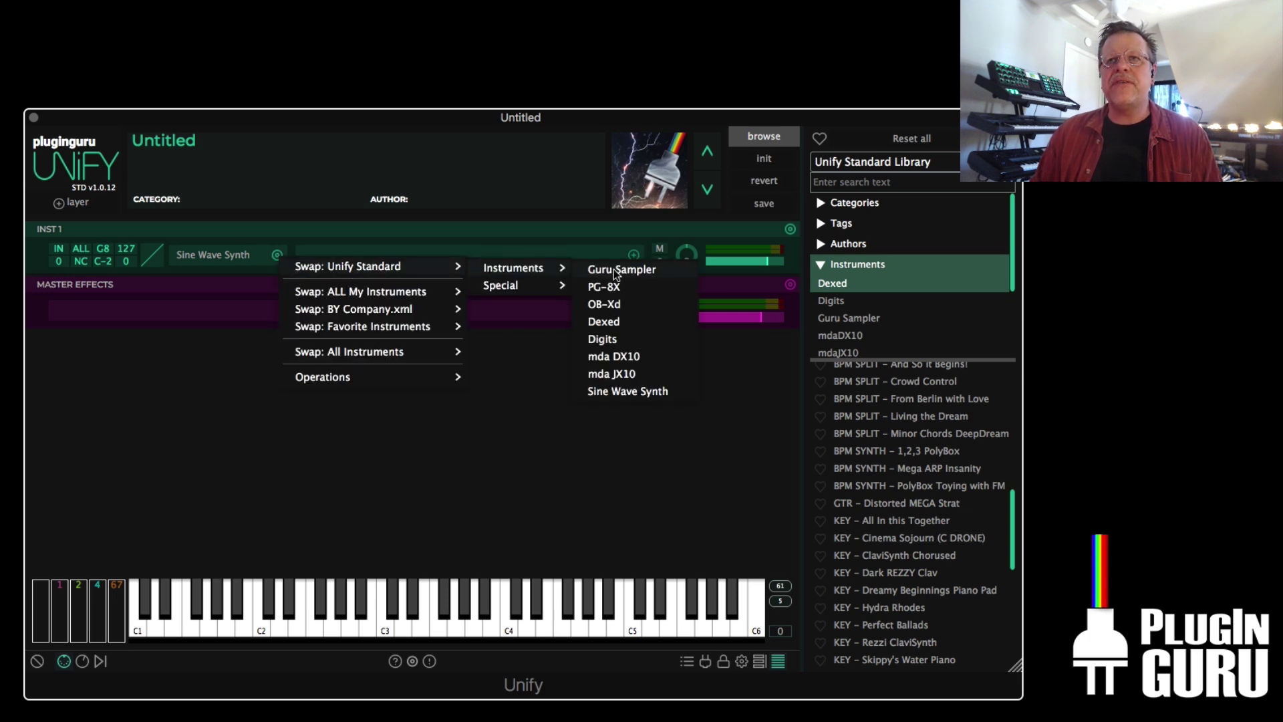
pyautogui.click(604, 323)
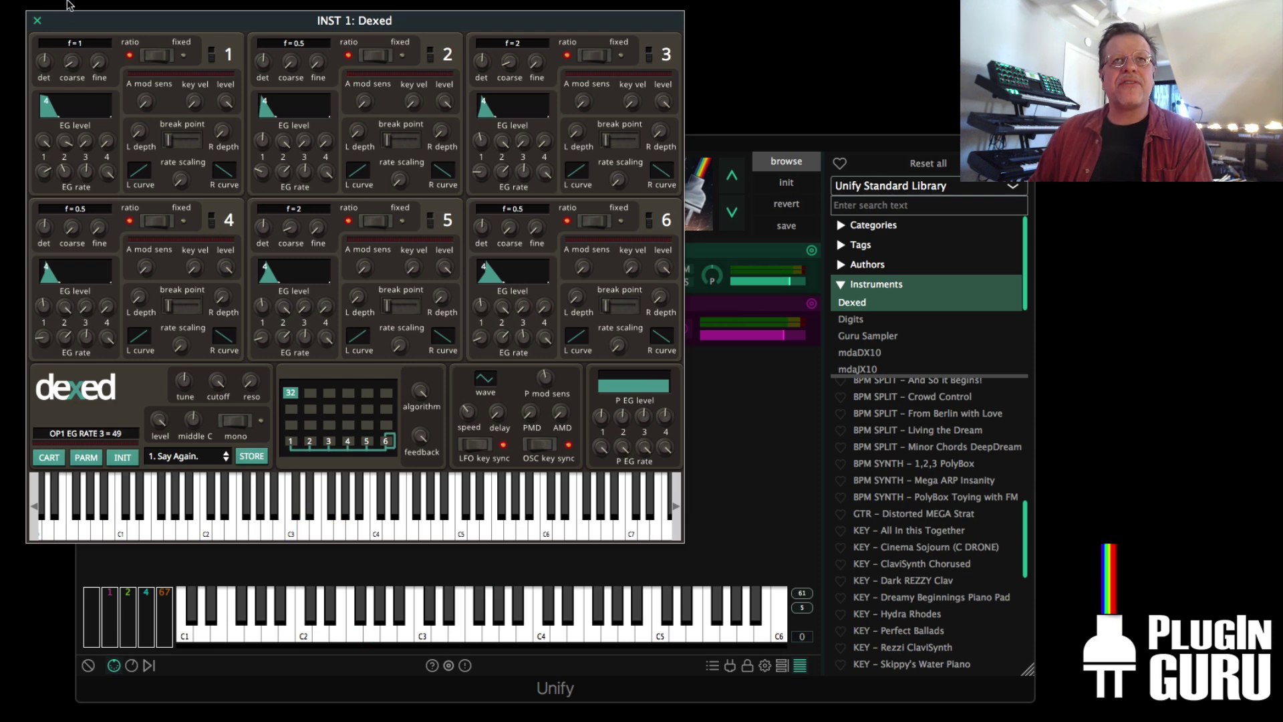
pyautogui.click(38, 21)
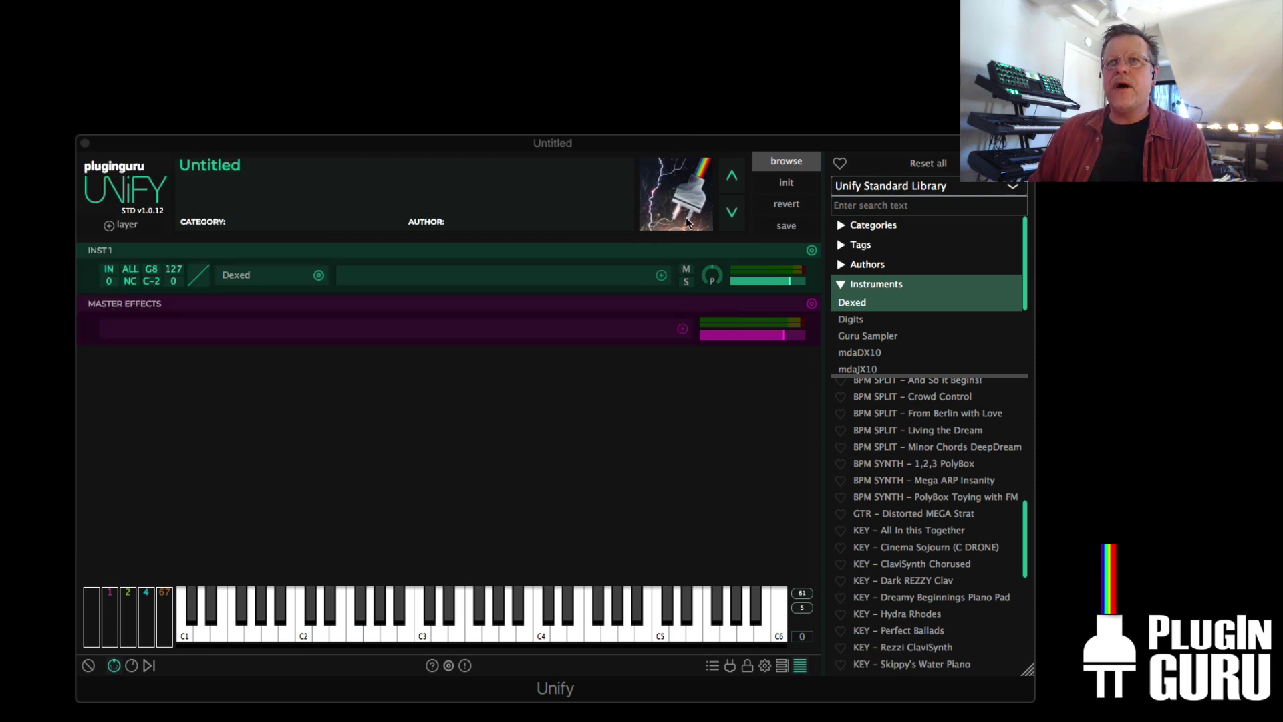
# - Load the Dexed FM Orchestral Bank layer preset into INST 1 via Replace from layer preset
pyautogui.click(811, 251)
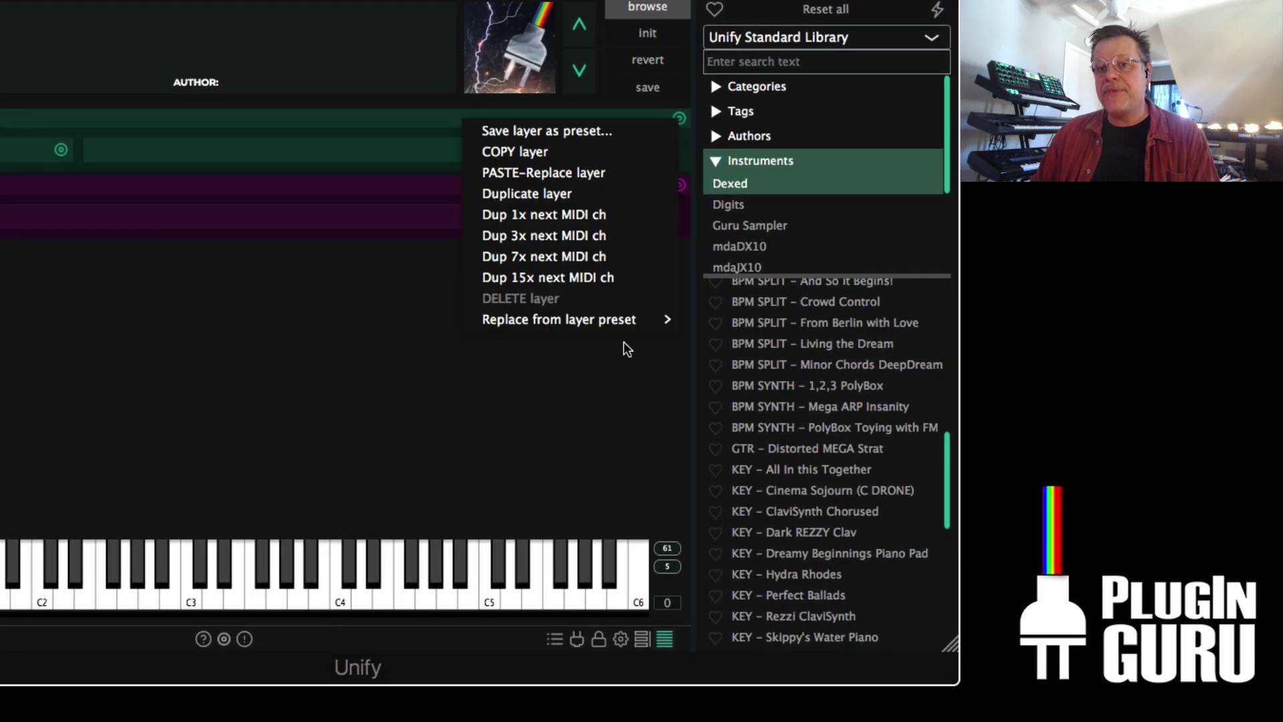
pyautogui.moveTo(608, 320)
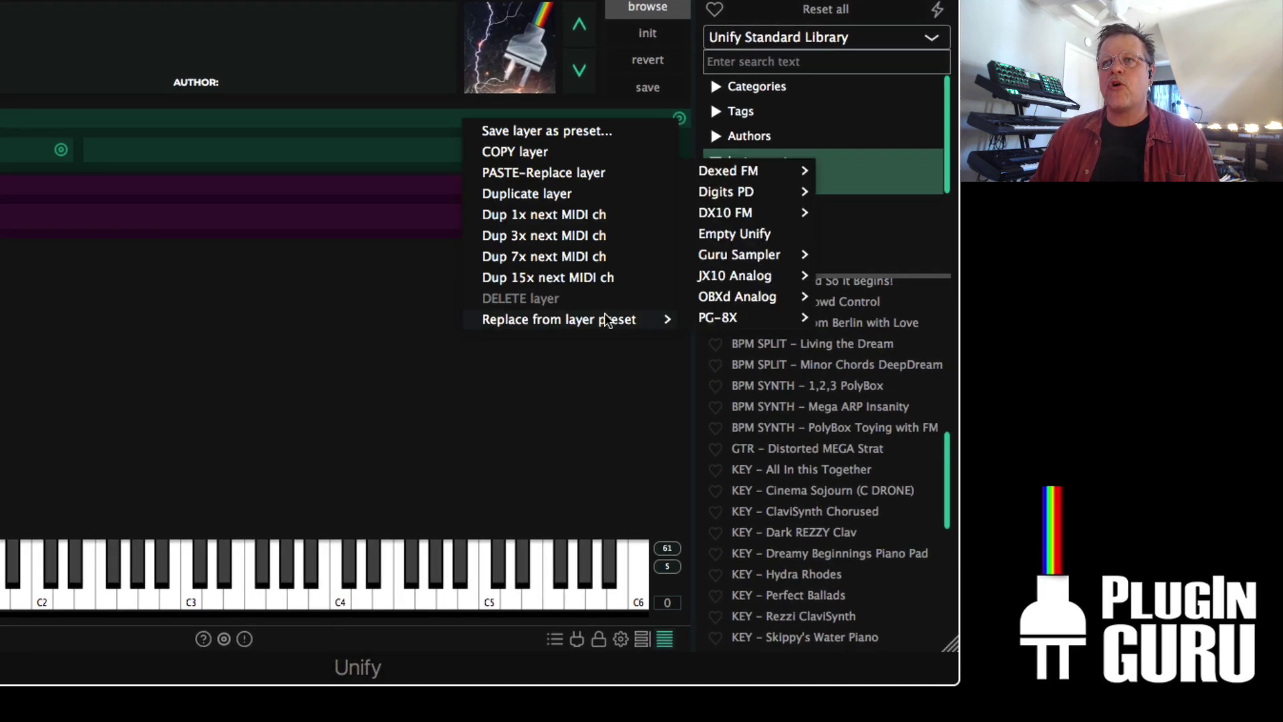
pyautogui.moveTo(721, 171)
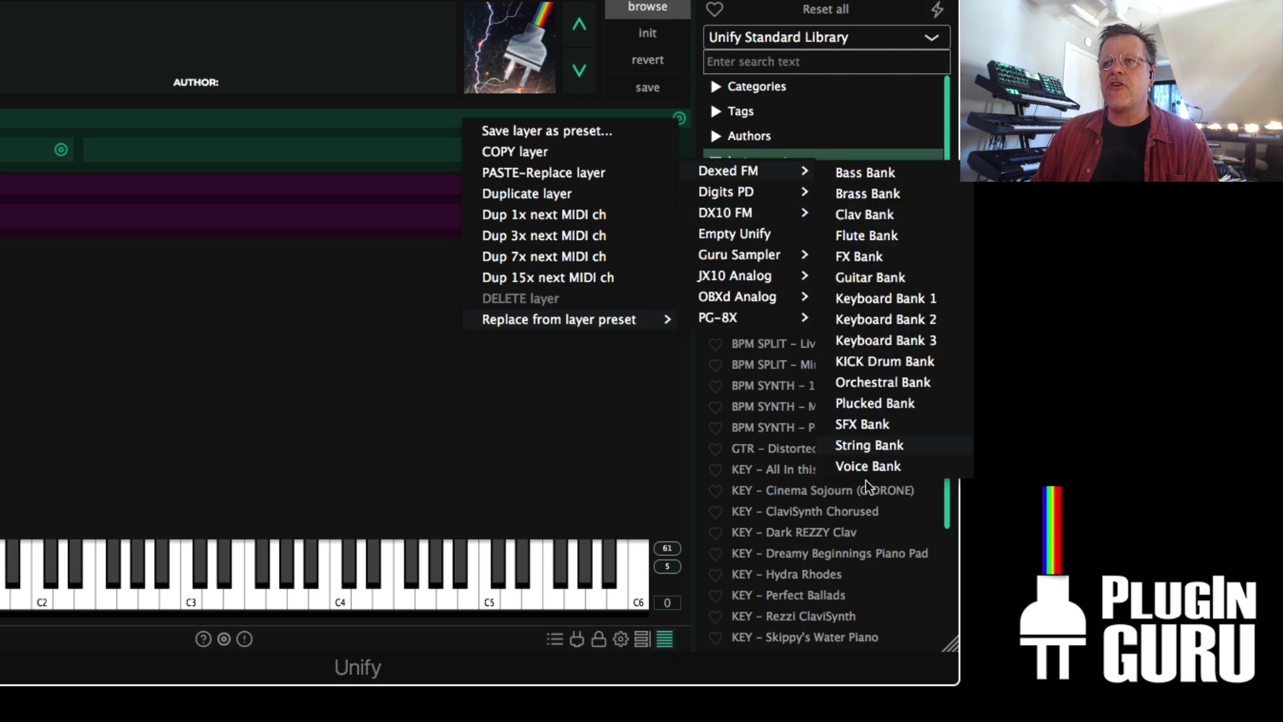
pyautogui.click(885, 382)
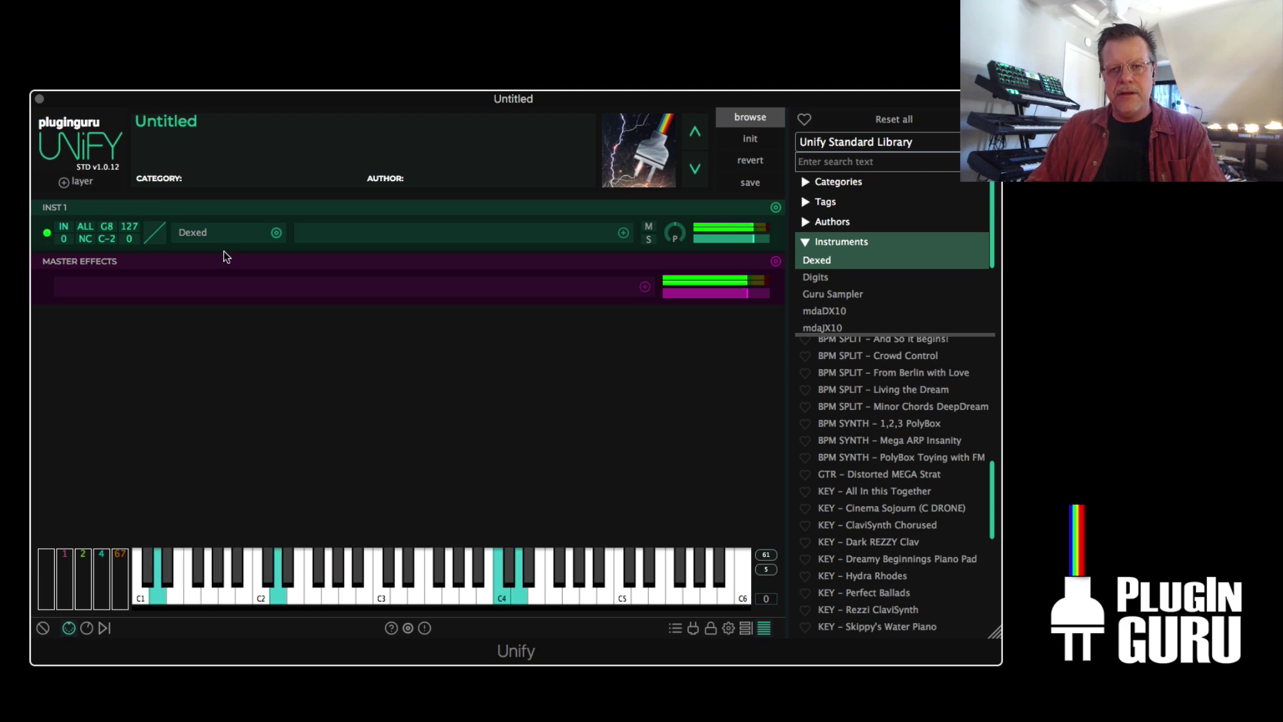
# - Set Dexed's engine resolution to Modern (24-bit) in the PARM settings
pyautogui.click(192, 234)
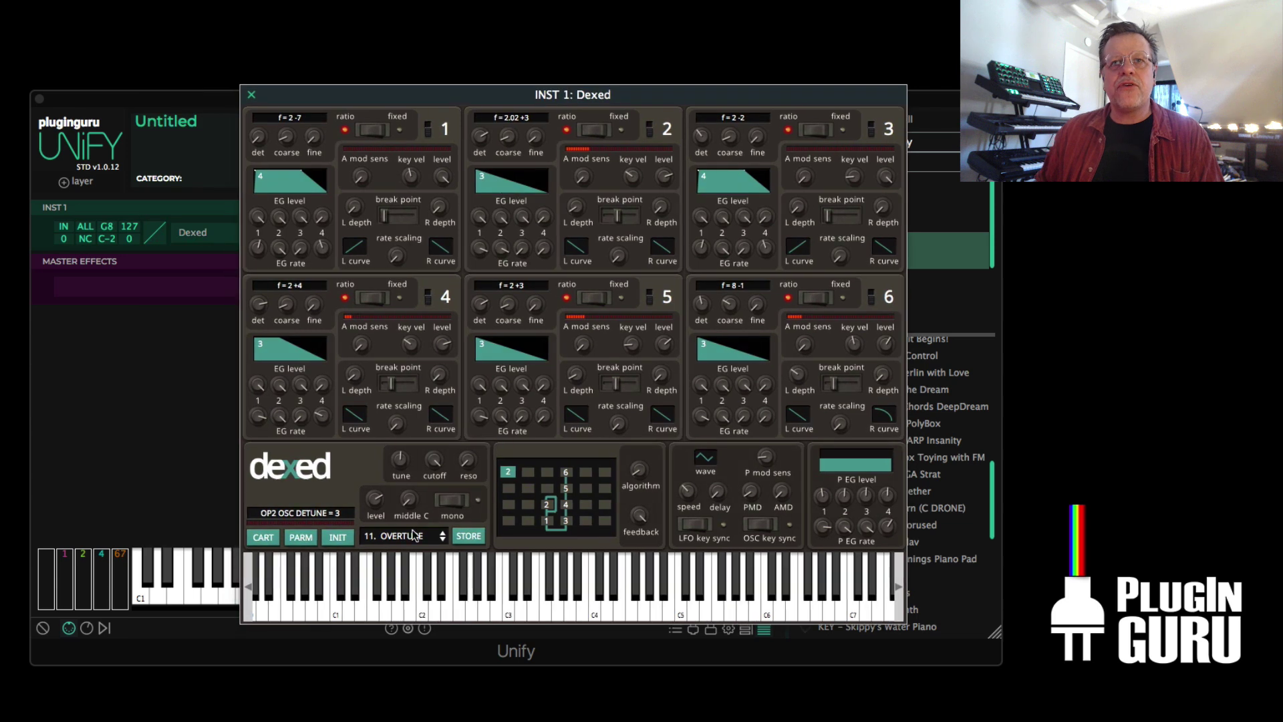
pyautogui.click(301, 539)
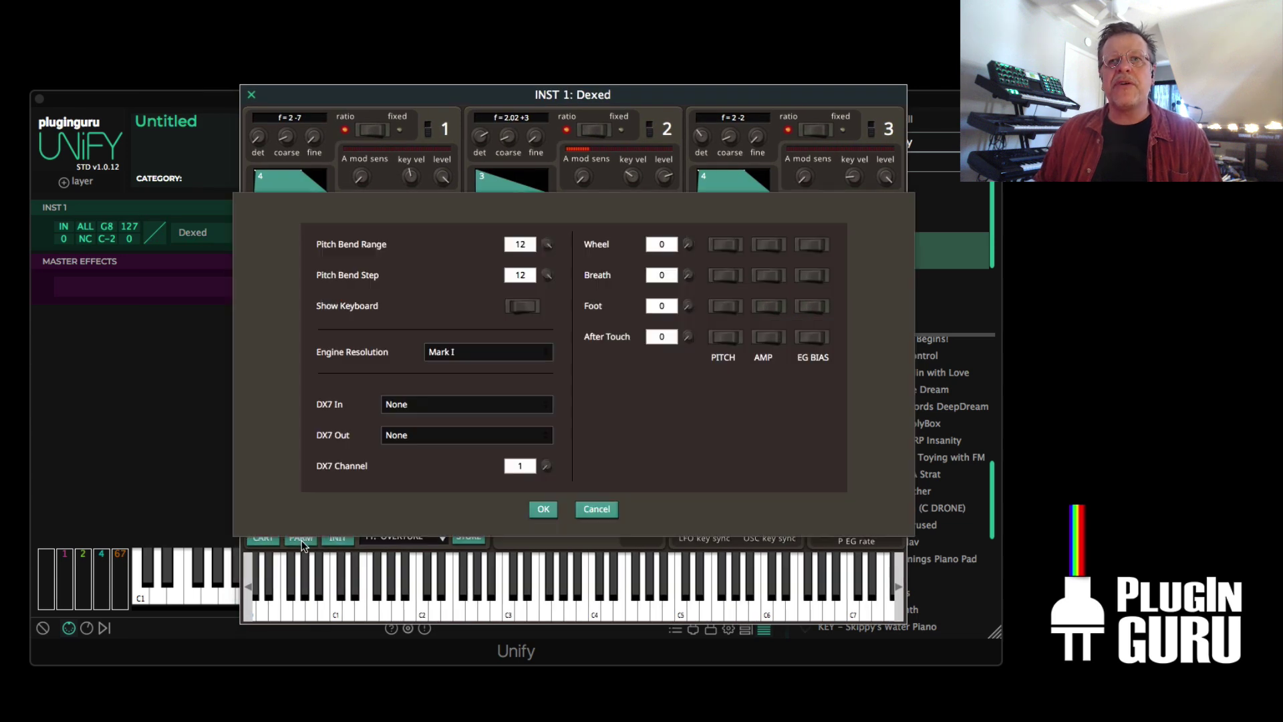
pyautogui.click(452, 351)
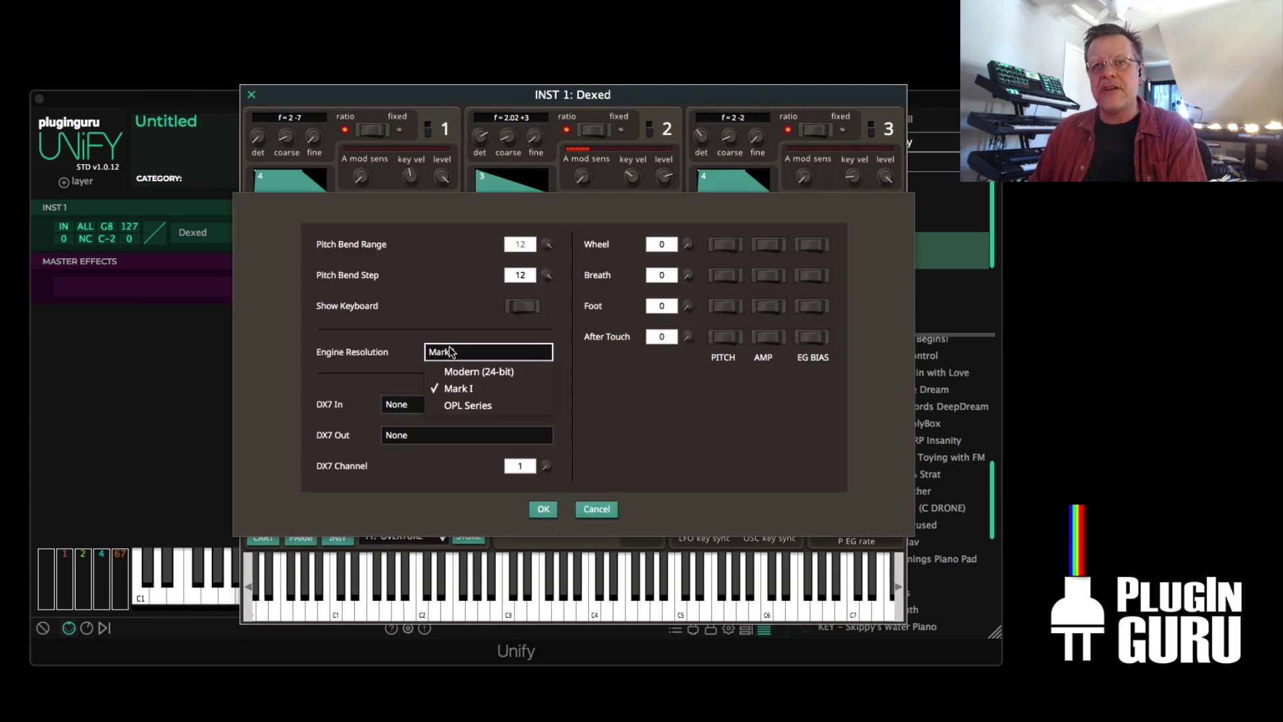
pyautogui.click(475, 372)
pyautogui.click(543, 510)
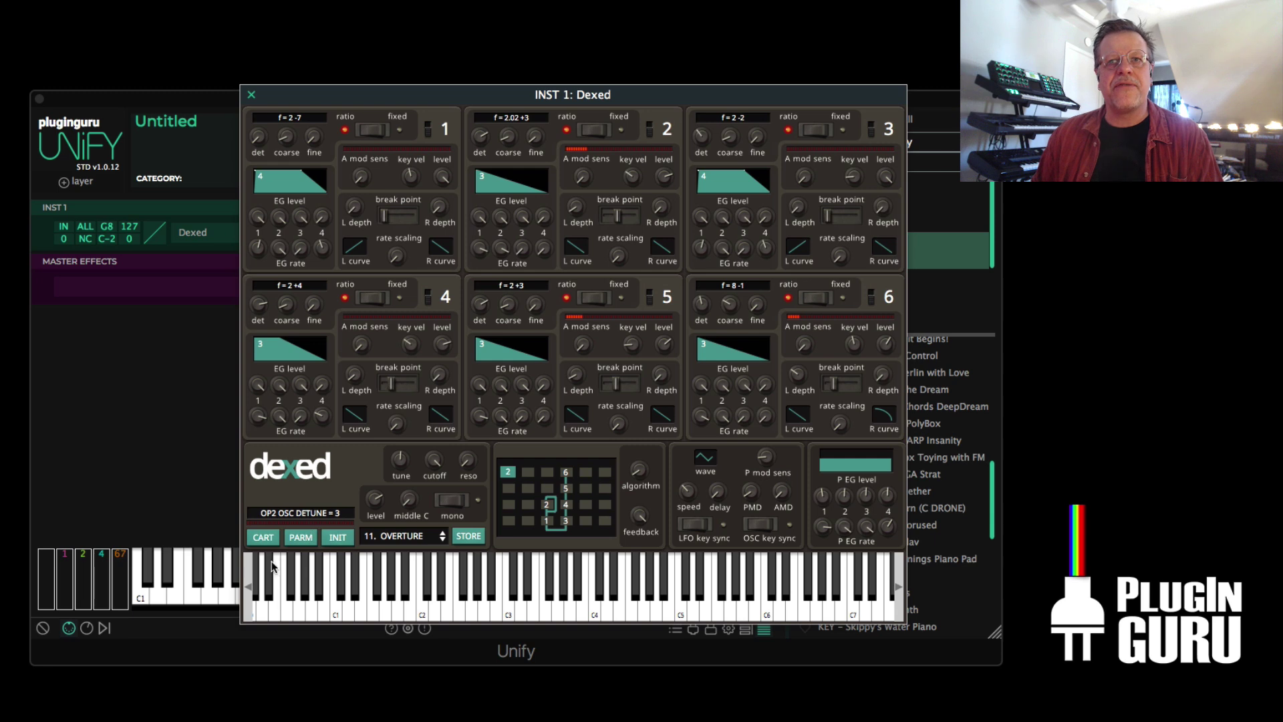
# - Audition *Orch.Viol, then load the *Orchester patch from the cartridge
pyautogui.click(261, 538)
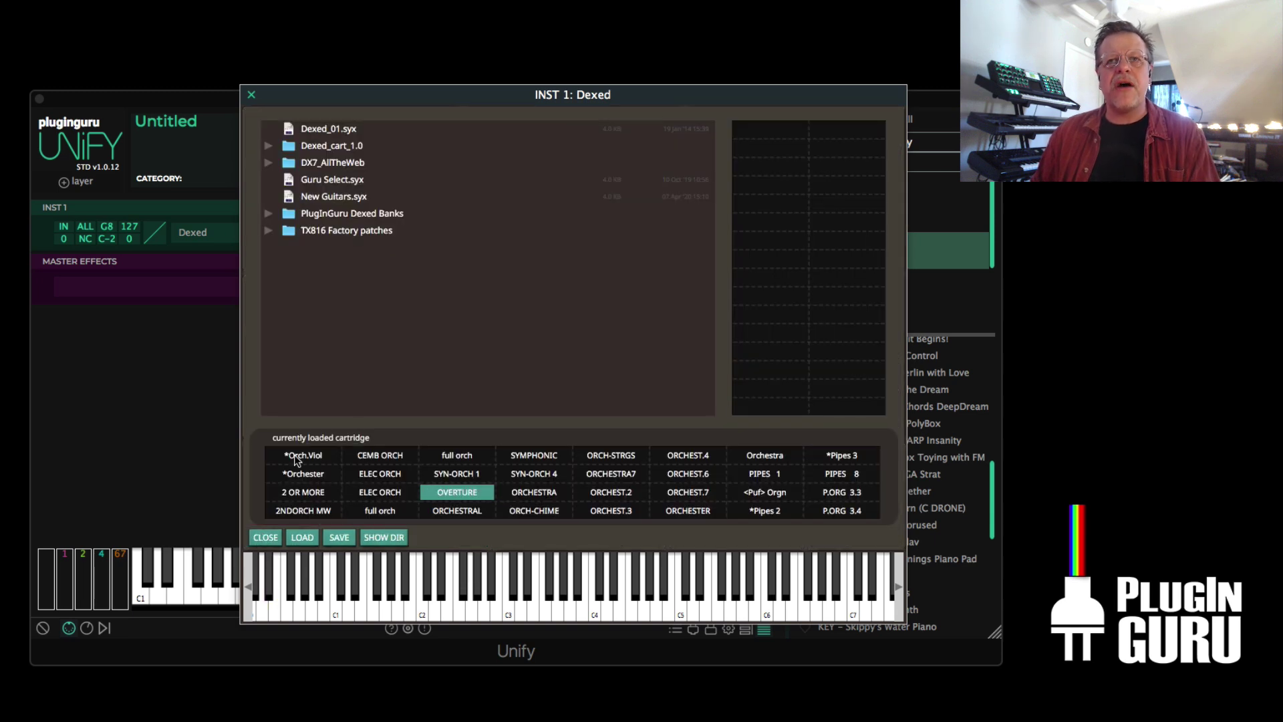
pyautogui.click(297, 457)
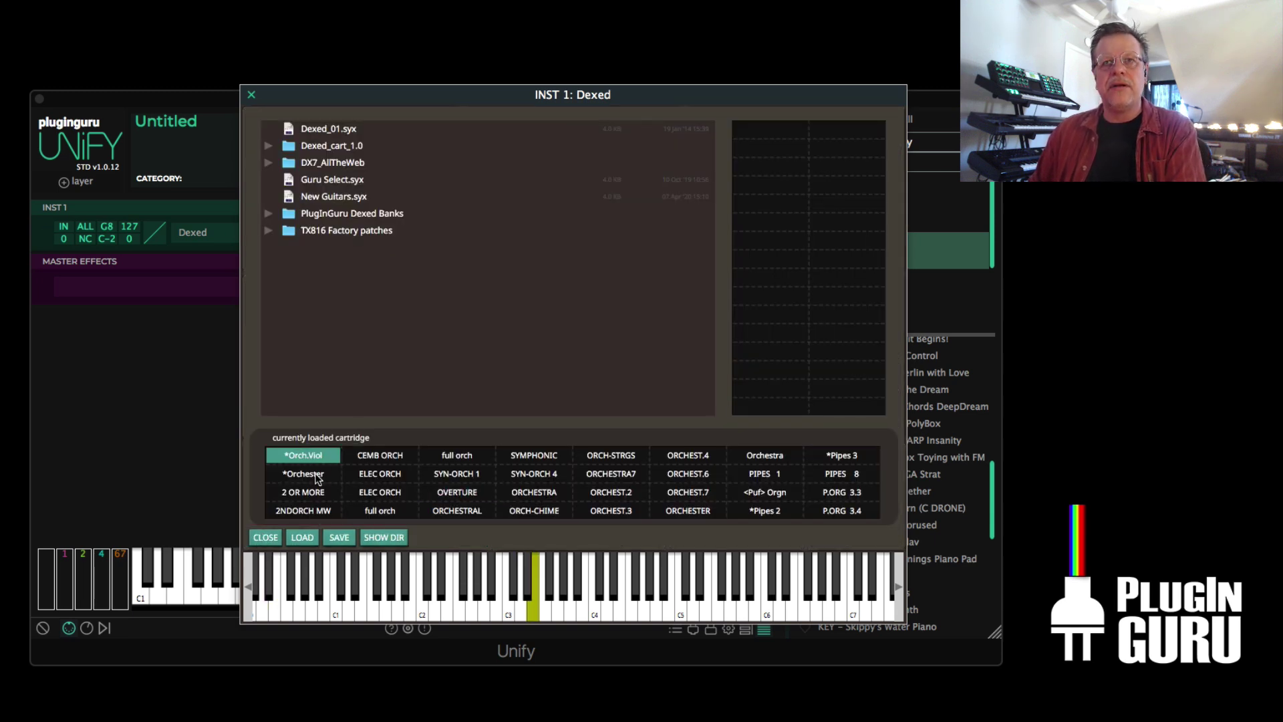
pyautogui.click(316, 477)
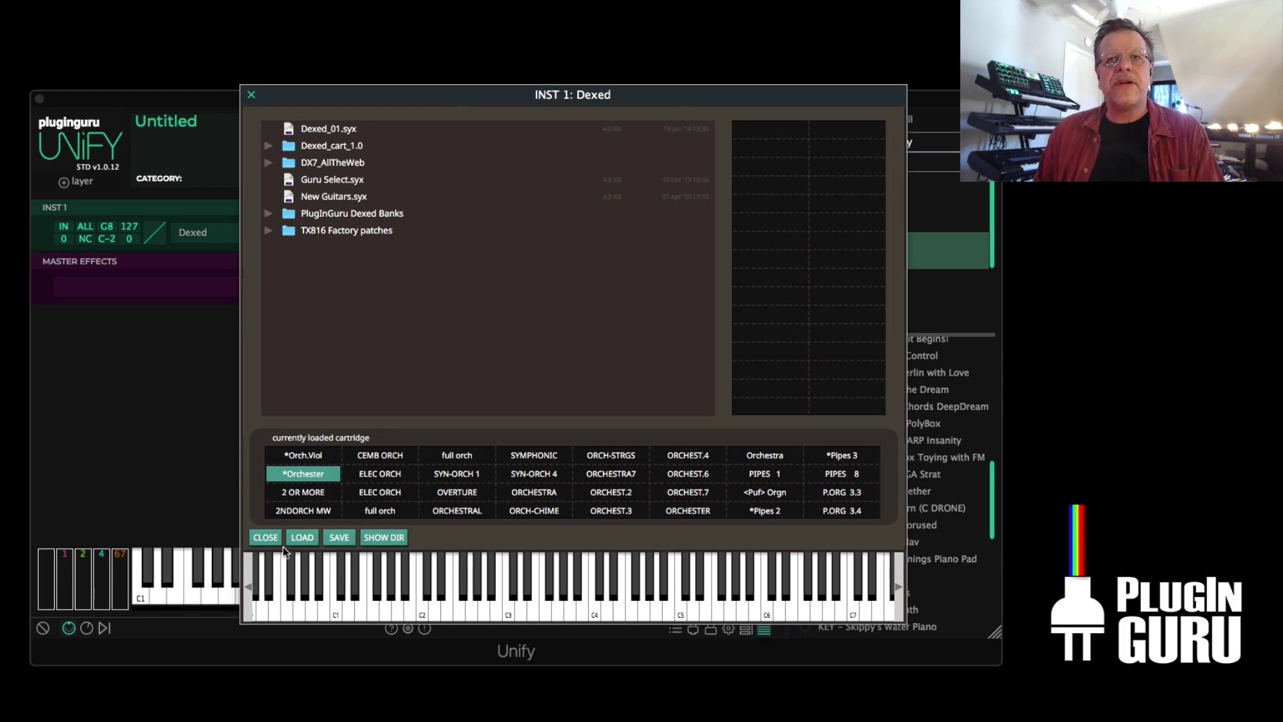
pyautogui.click(266, 537)
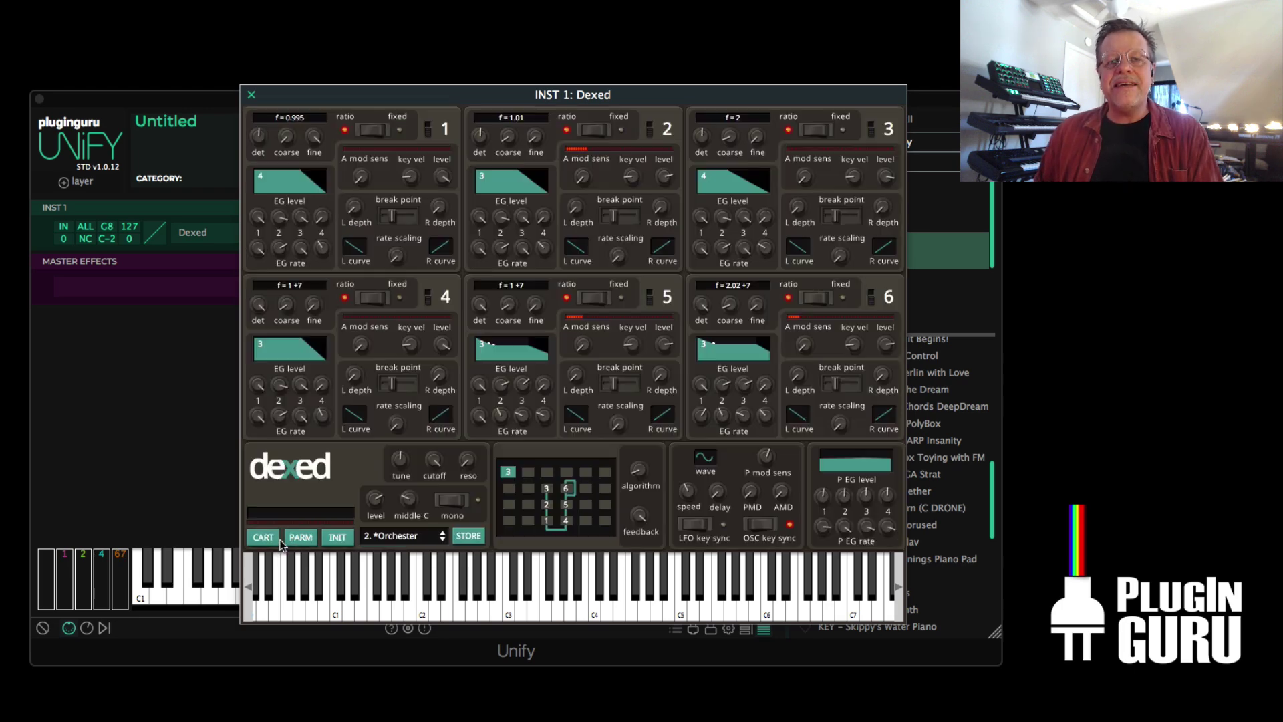
# - Close Dexed and add INST 2 from the Dexed FM Keyboard Bank 2 layer preset
pyautogui.click(251, 94)
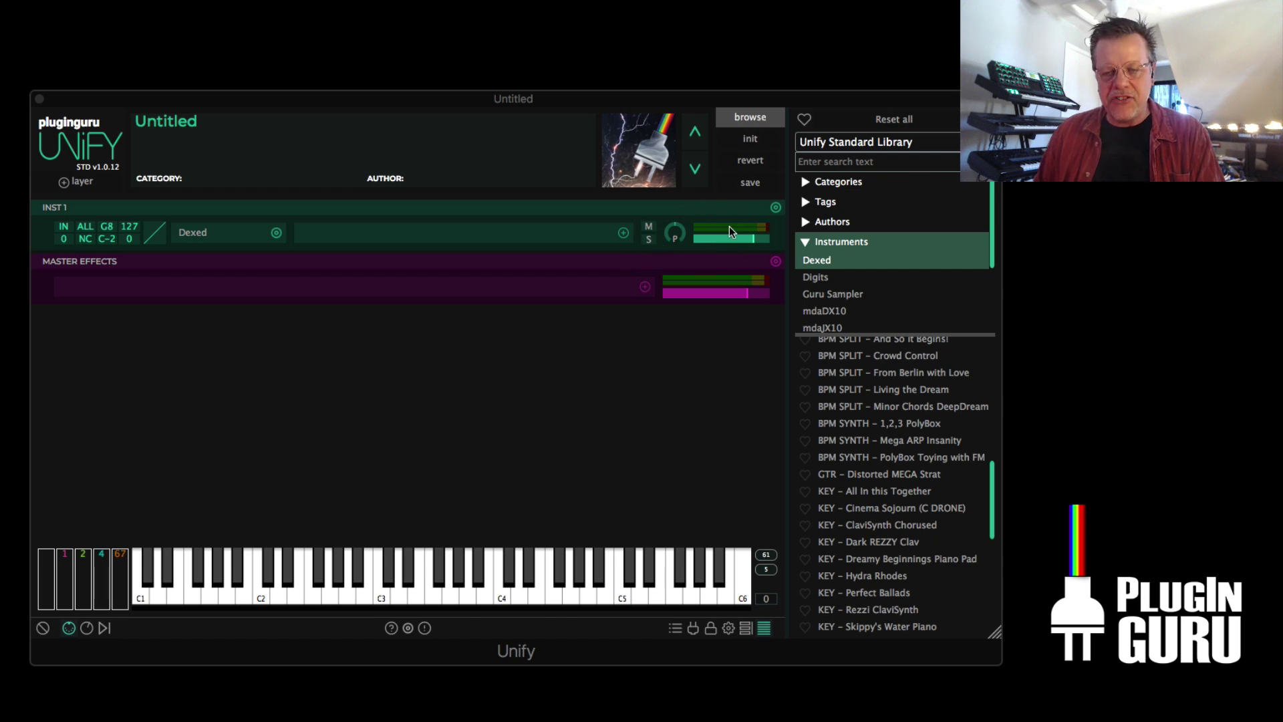
pyautogui.click(79, 183)
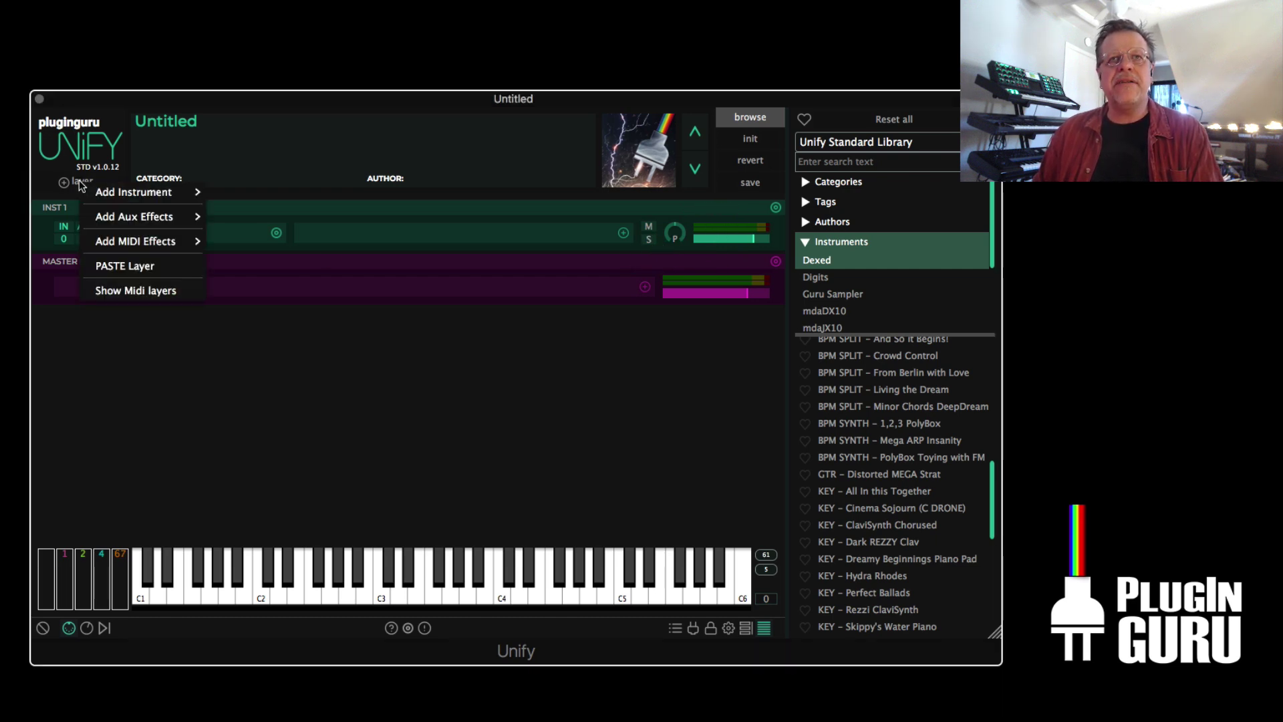
pyautogui.moveTo(137, 195)
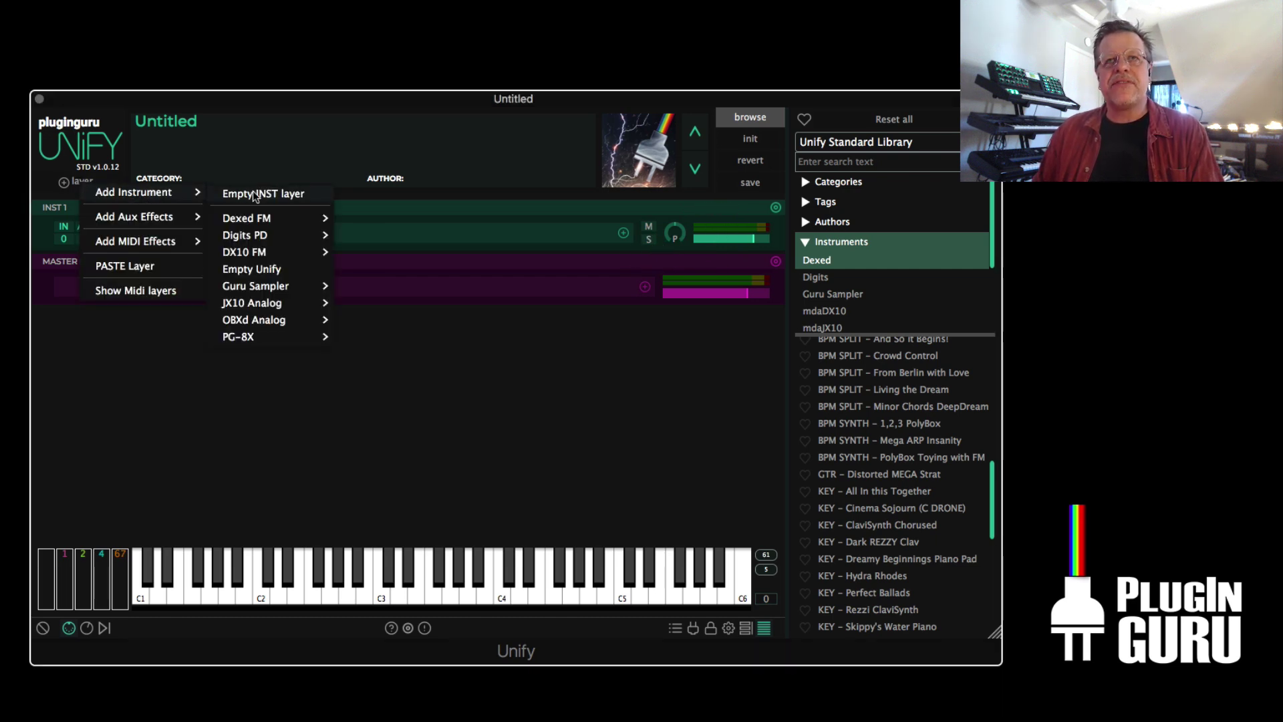
pyautogui.moveTo(253, 221)
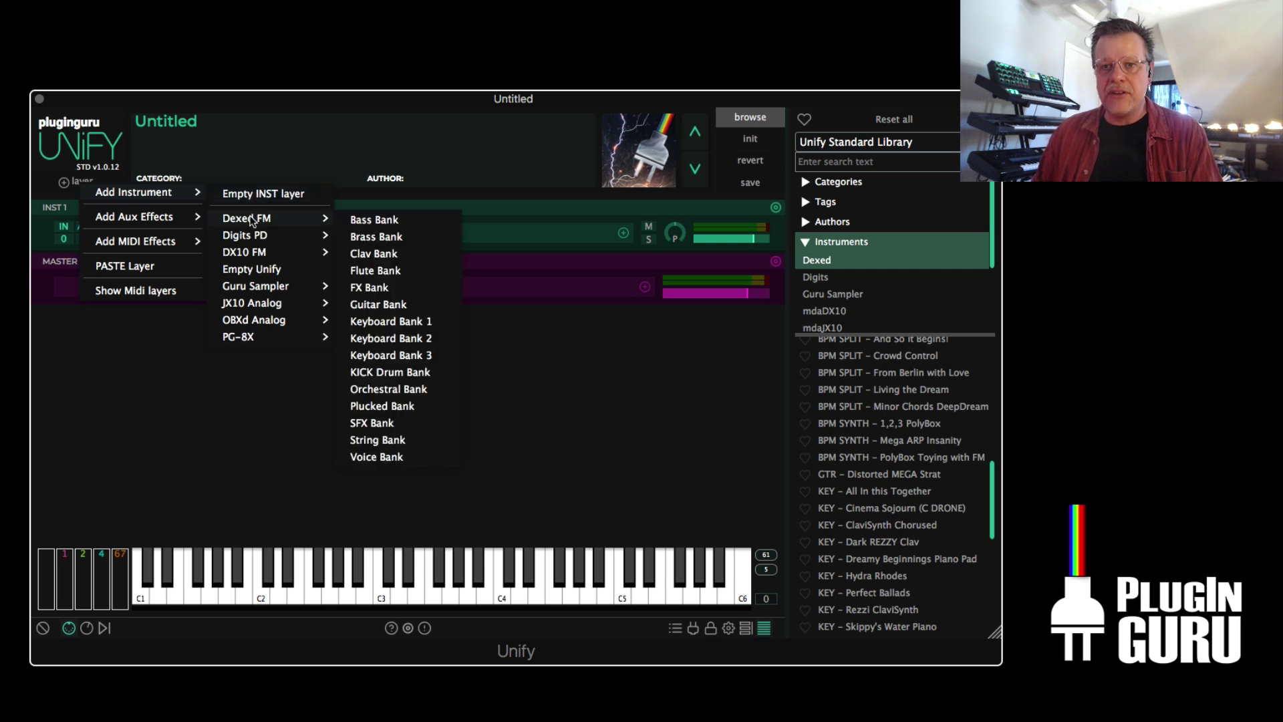
pyautogui.click(775, 208)
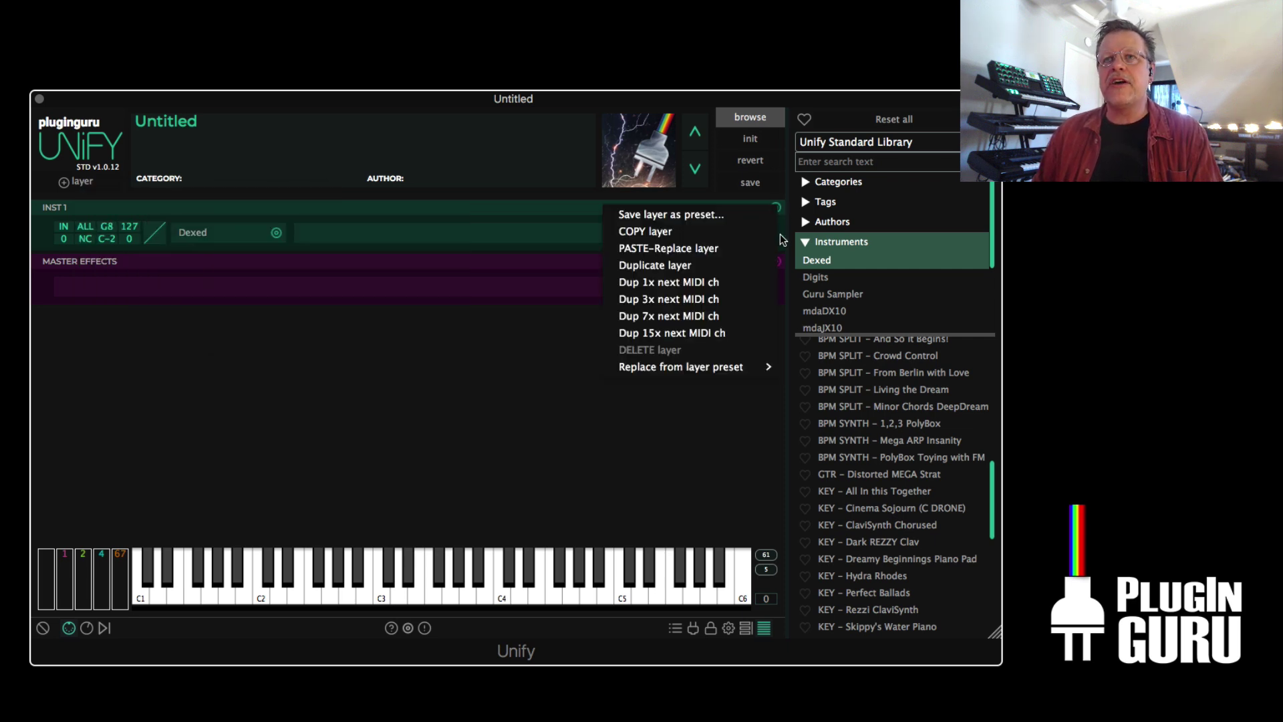
pyautogui.moveTo(731, 365)
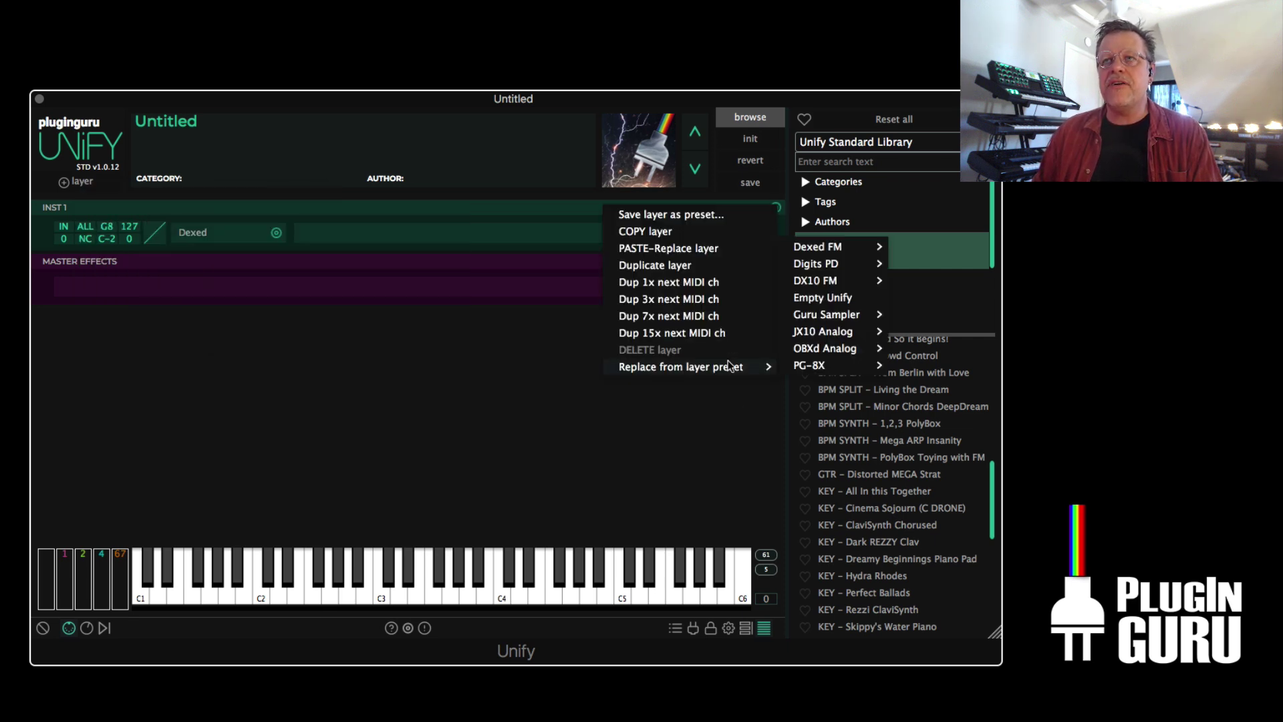
pyautogui.click(67, 182)
pyautogui.moveTo(162, 191)
pyautogui.moveTo(288, 220)
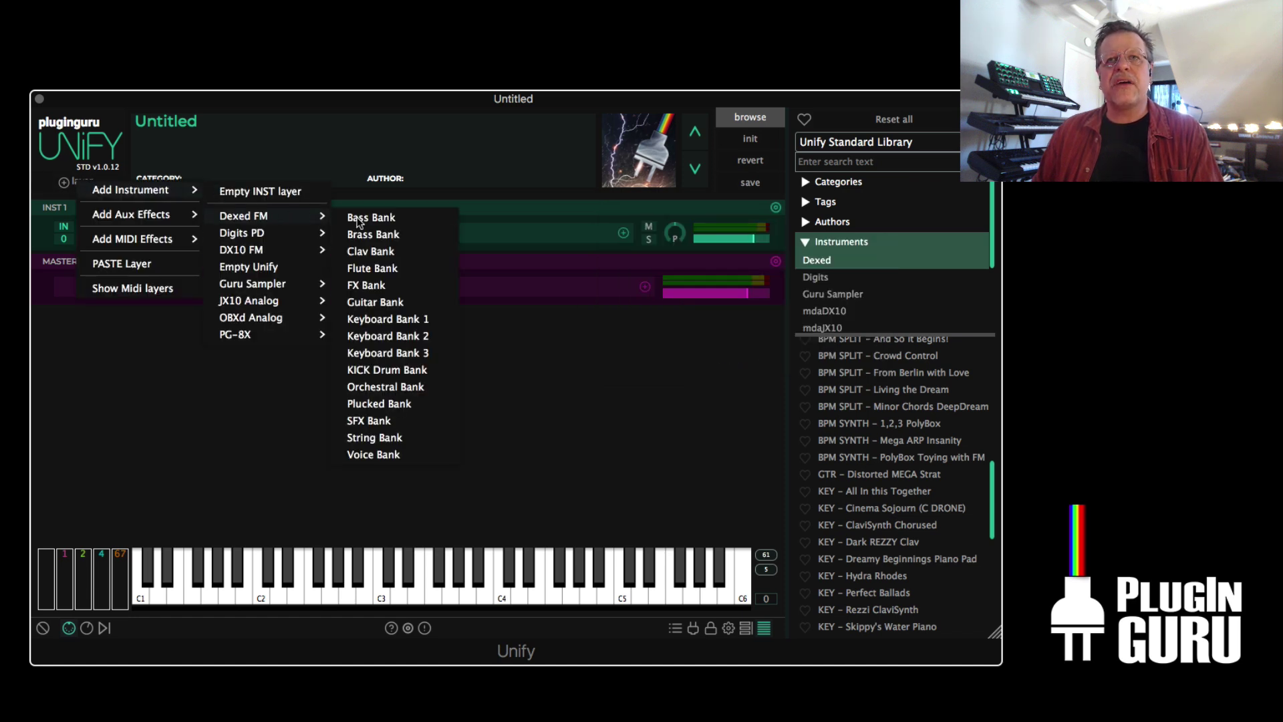
pyautogui.click(404, 330)
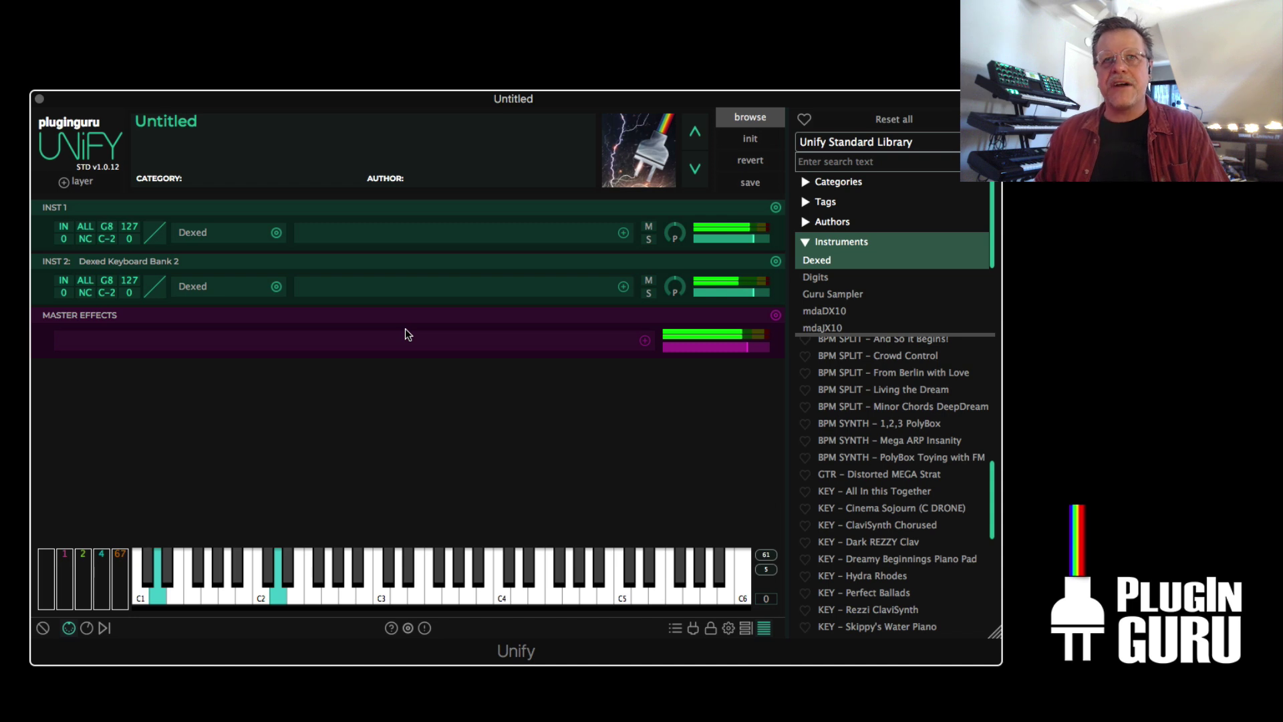
# - Add INST 3 from the Dexed FM String Bank layer preset
pyautogui.click(65, 182)
pyautogui.moveTo(151, 194)
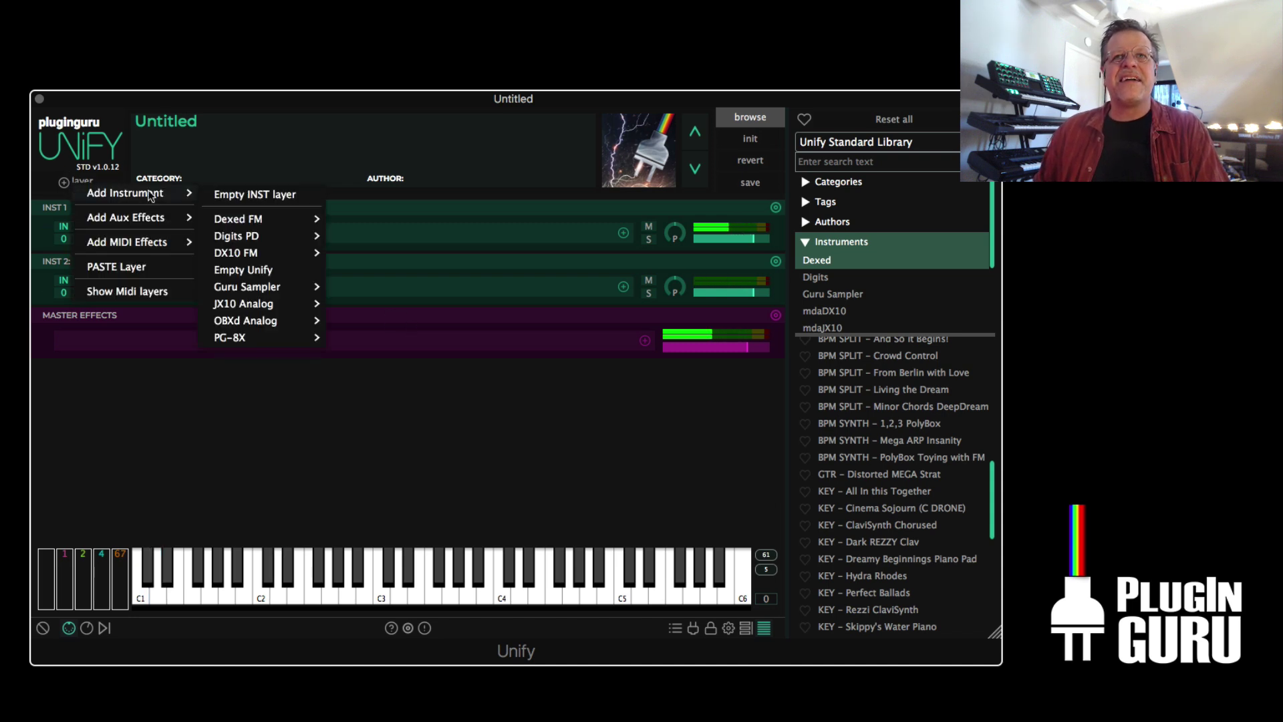
pyautogui.moveTo(300, 222)
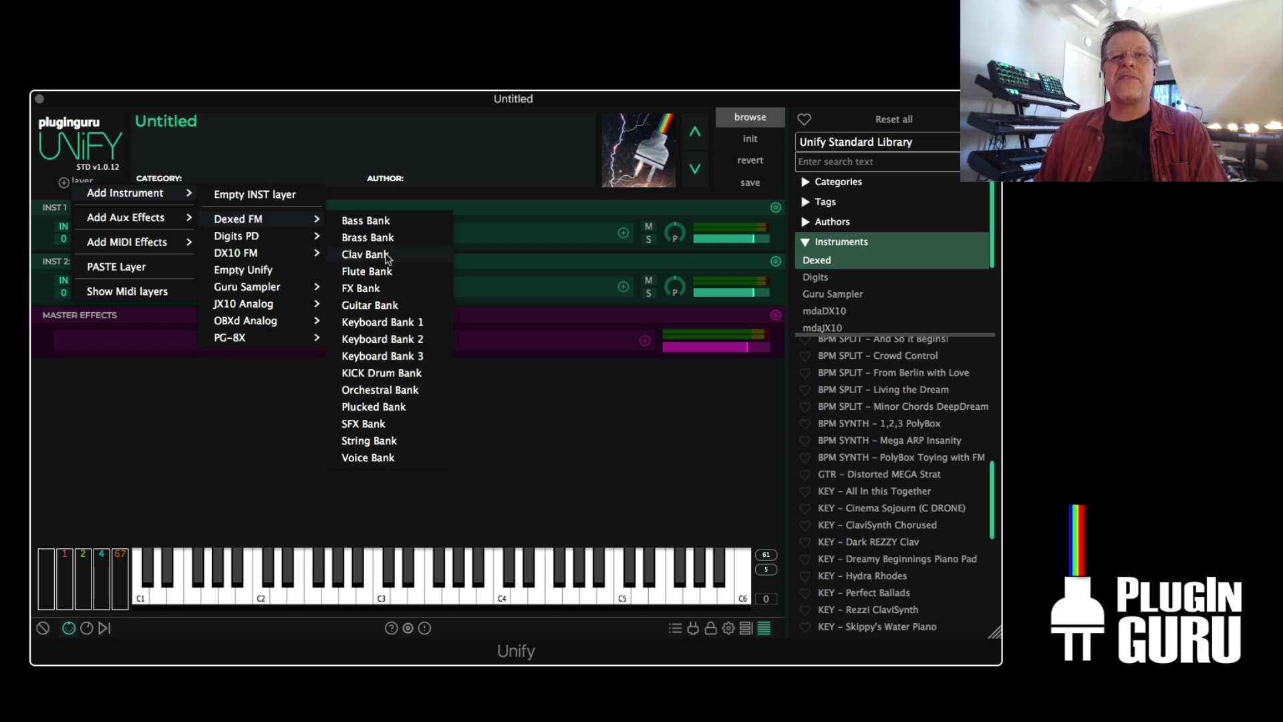
pyautogui.click(391, 444)
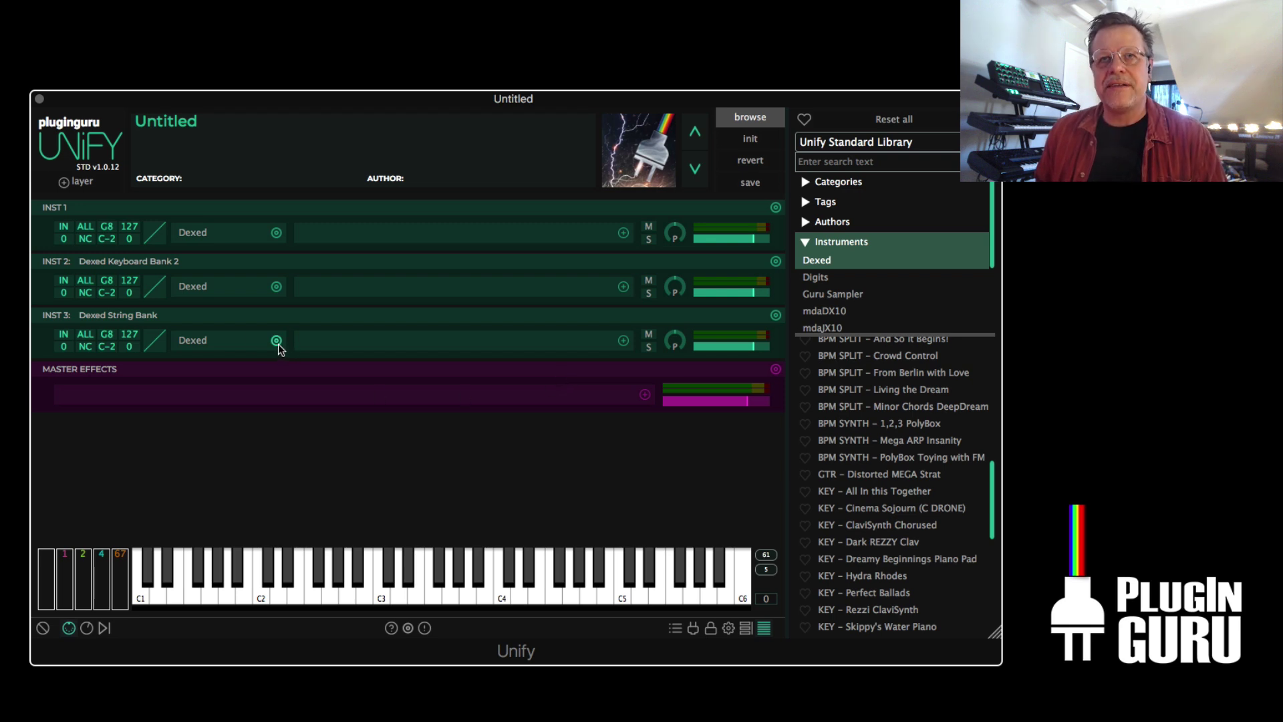
# - Switch on Unify's CPU meters from the bottom toolbar's display options
pyautogui.click(407, 628)
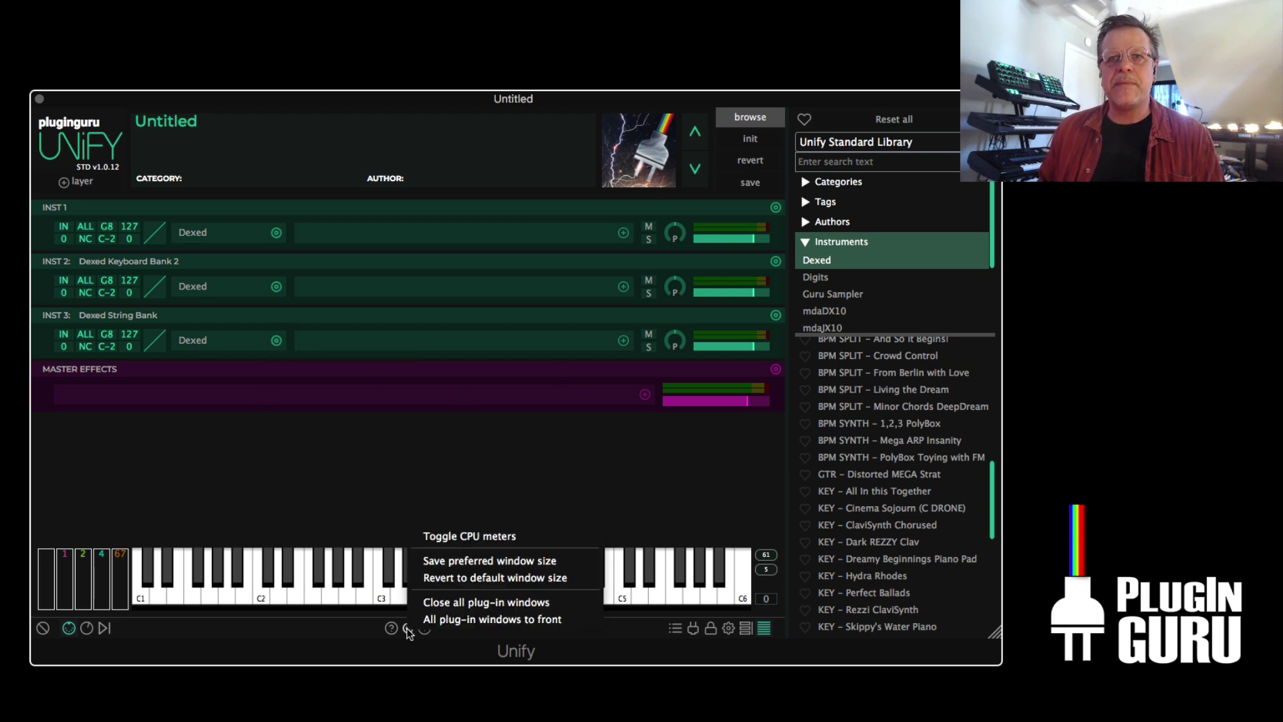
pyautogui.click(453, 538)
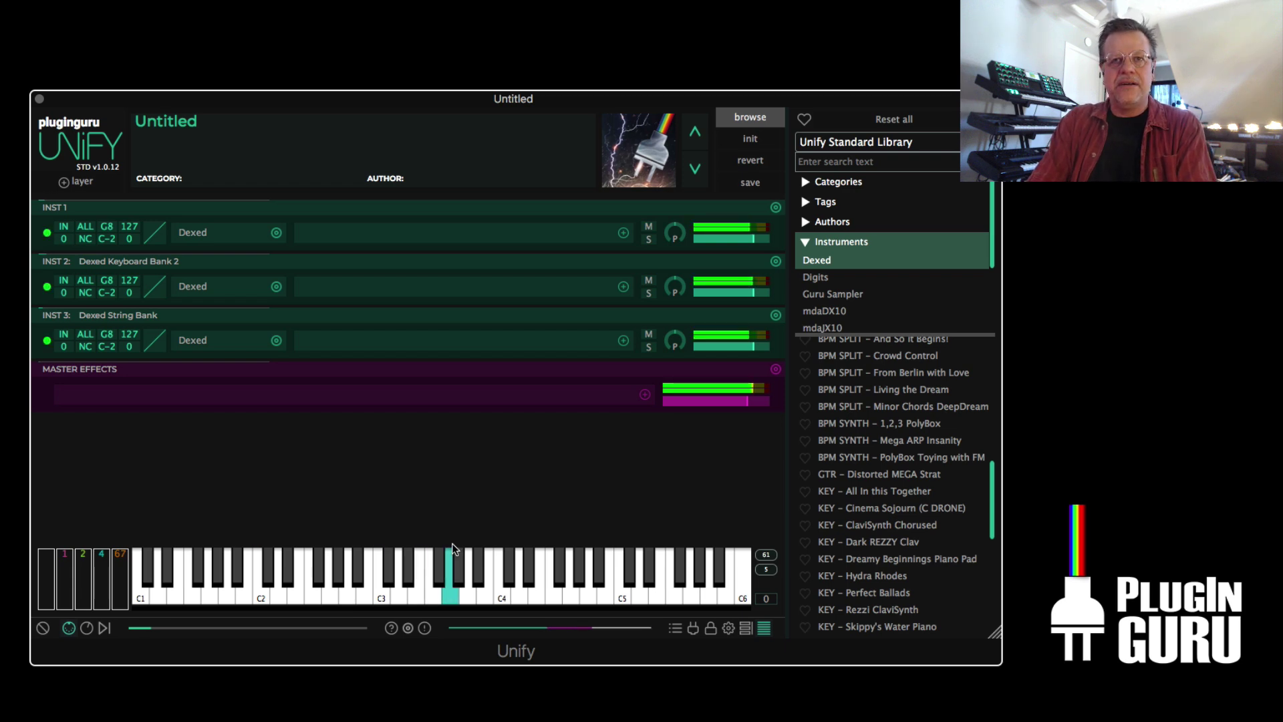